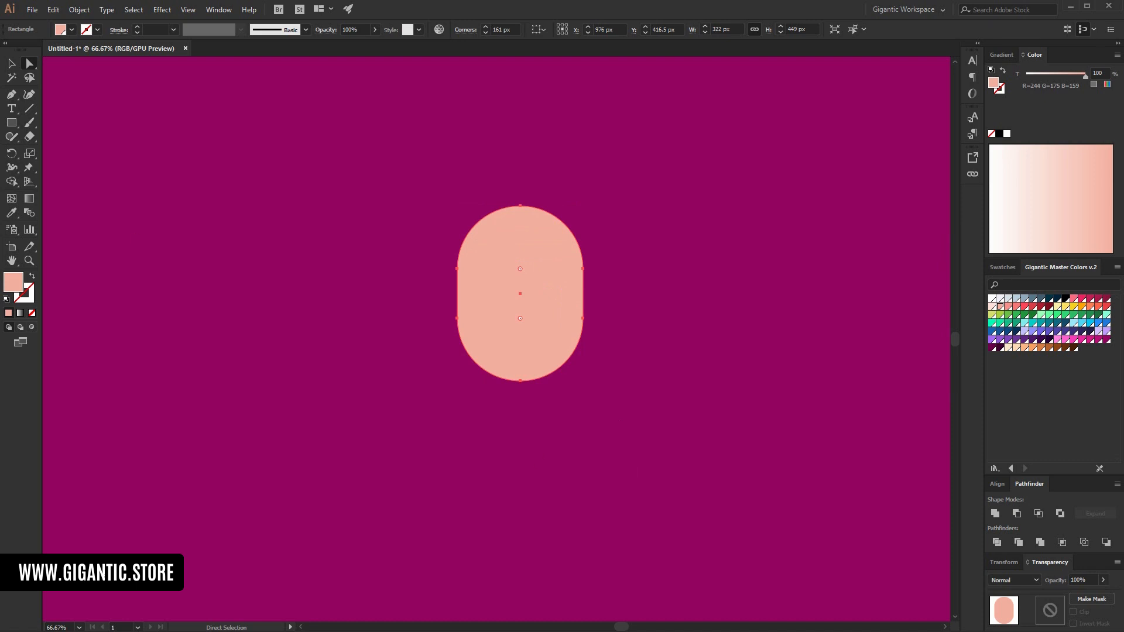
Draw a neck rectangle about 180 by 240 px in R=246 G=146 B=138 under the head and send it behind the head.
key(v)
mouse_move(470, 301)
mouse_down()
mouse_move(436, 309)
mouse_move(521, 438)
mouse_up()
key(m)
click(1008, 307)
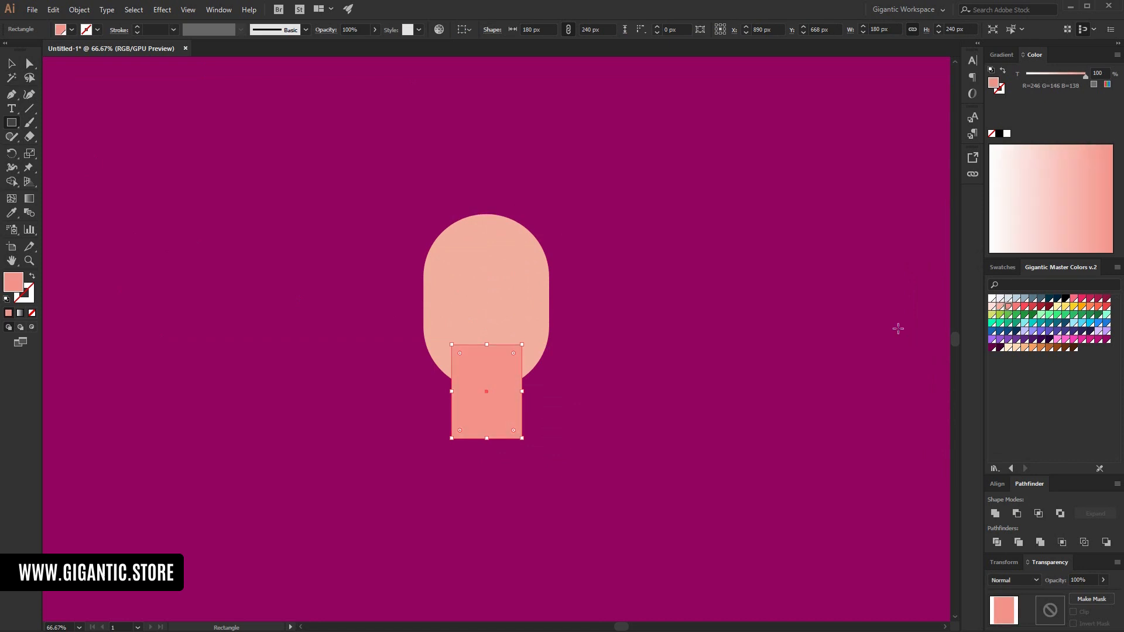
key(ctrl+bracketleft)
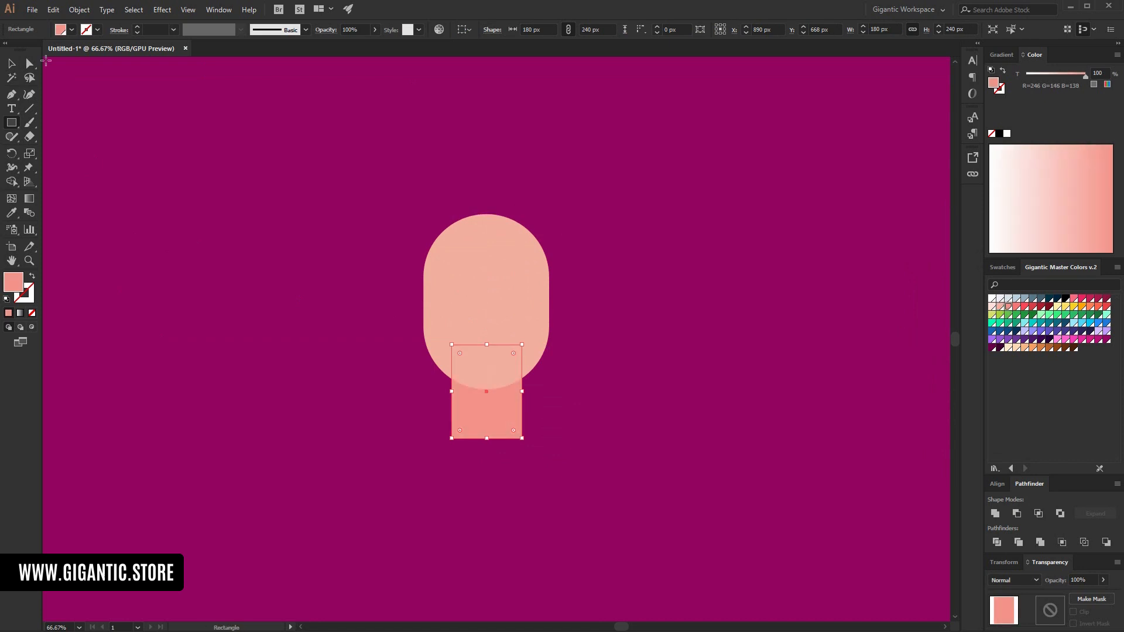
Draw a body rectangle about 261 by 119 px over the neck's base, fill it with R=0 G=36 B=57 and centre it under the head.
mouse_move(437, 407)
mouse_down()
mouse_move(519, 433)
mouse_move(538, 453)
mouse_up()
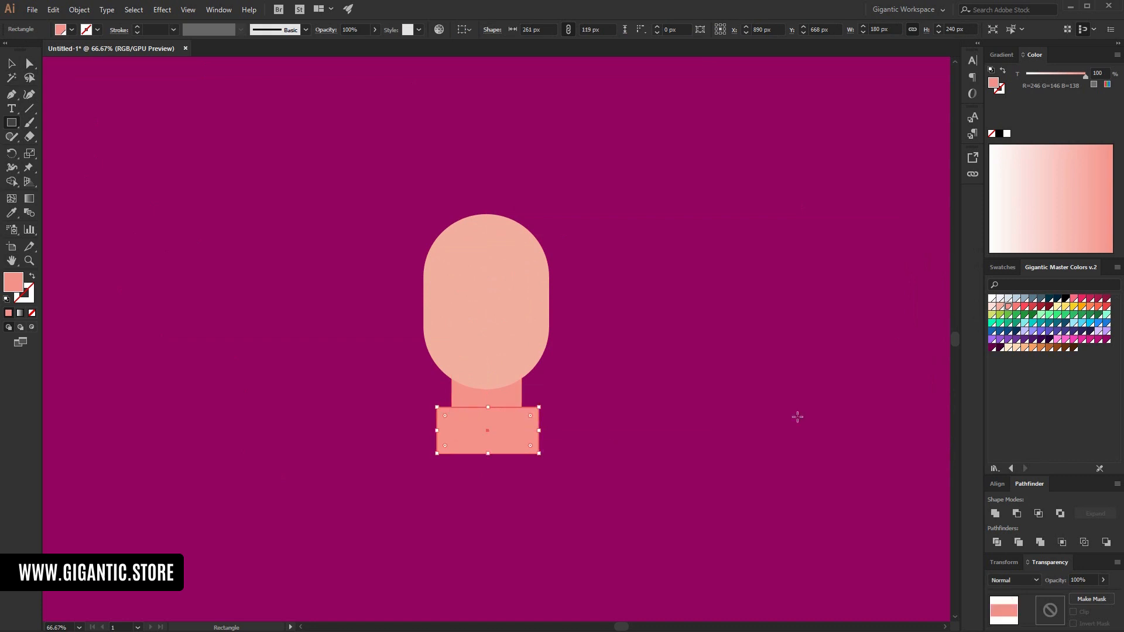
click(1049, 299)
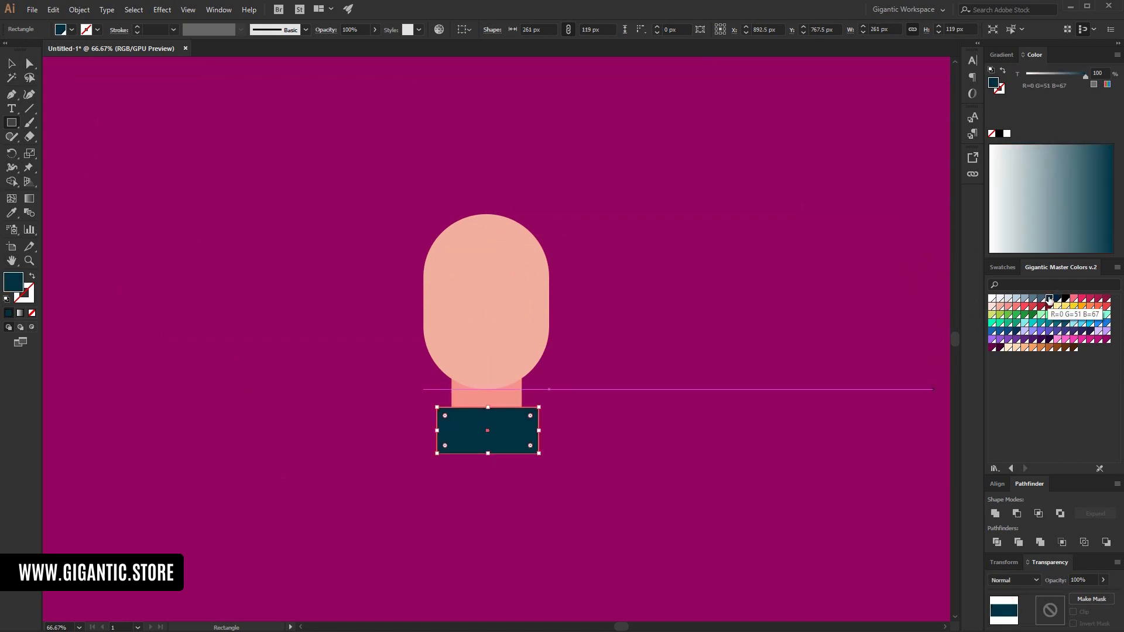
click(1058, 299)
click(11, 64)
drag(181, 168, 633, 454)
click(662, 283)
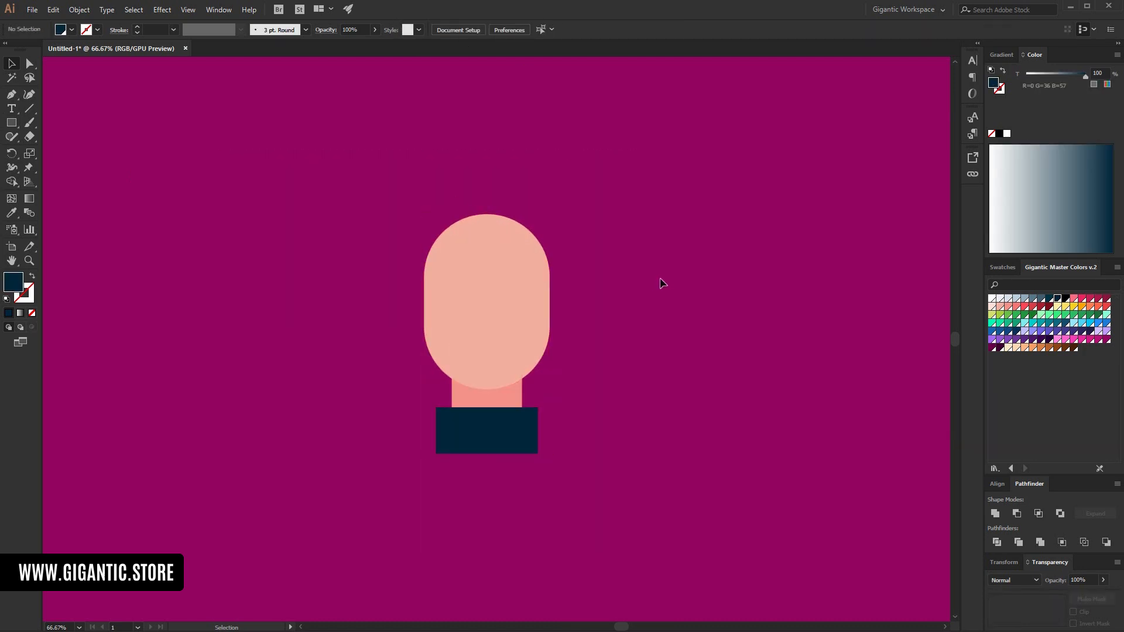
Subtract a raised copy of the head from a second copy to form a chin shadow, filled with R=246 G=146 B=138.
click(517, 331)
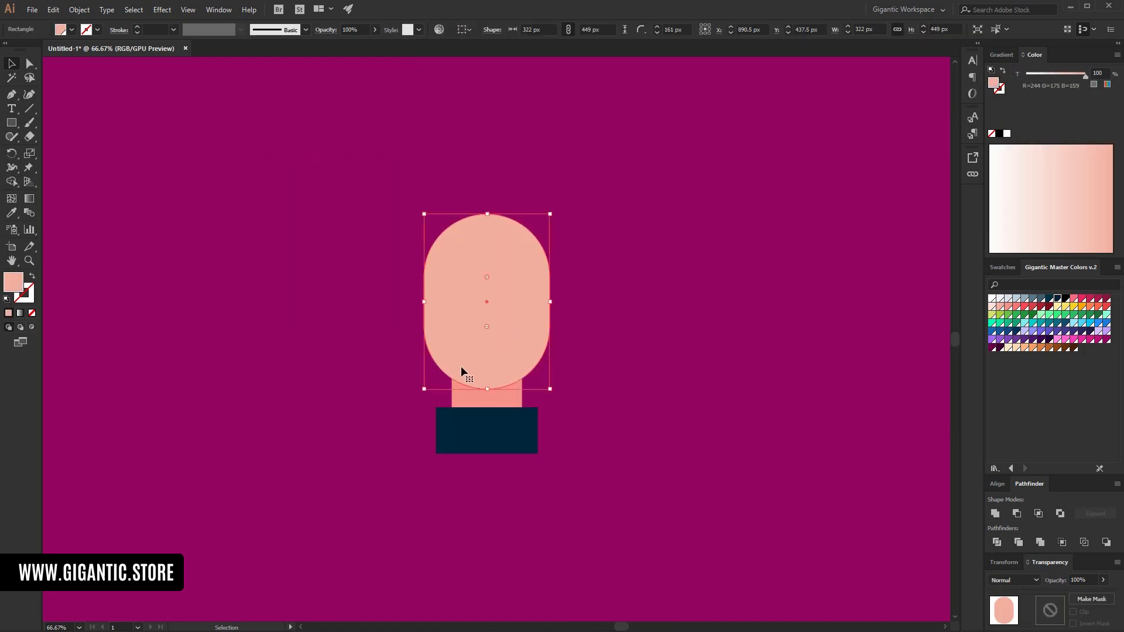
drag(462, 369, 501, 343)
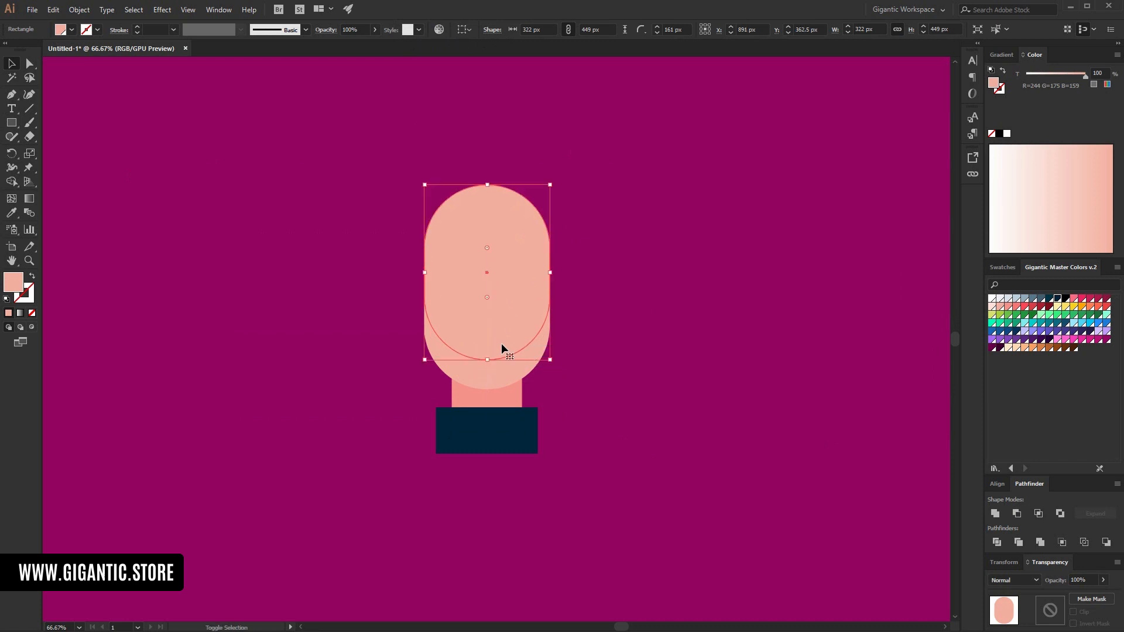
click(501, 371)
shift+click(511, 350)
click(1017, 514)
click(1008, 306)
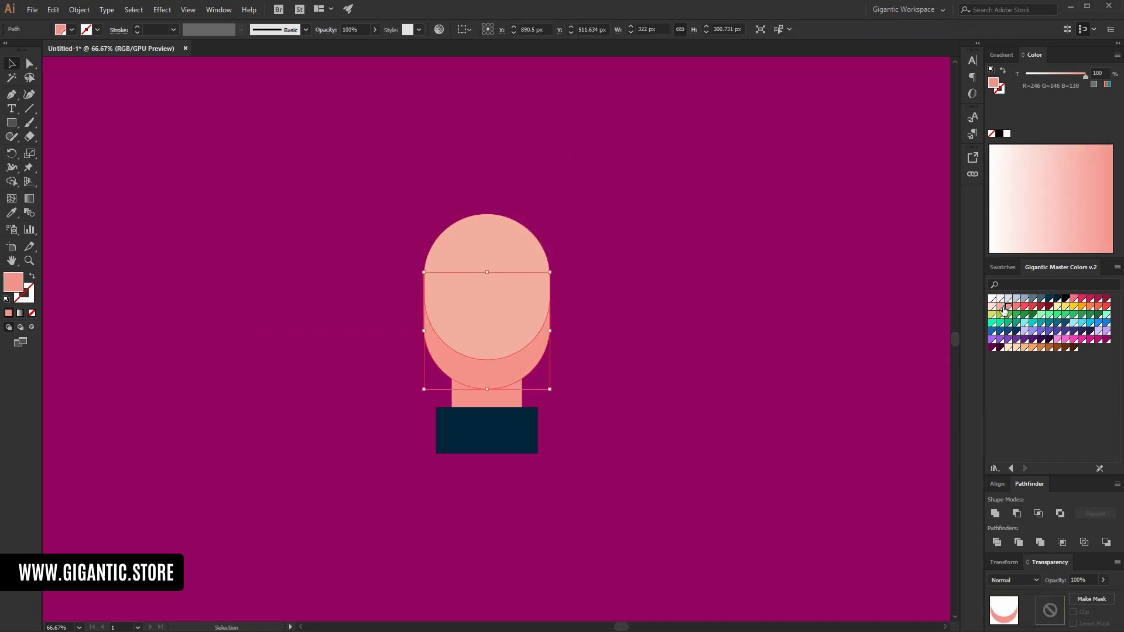
Recolour the neck with the darker salmon swatch, R=248 G=118 B=117.
click(641, 393)
click(515, 398)
click(1017, 306)
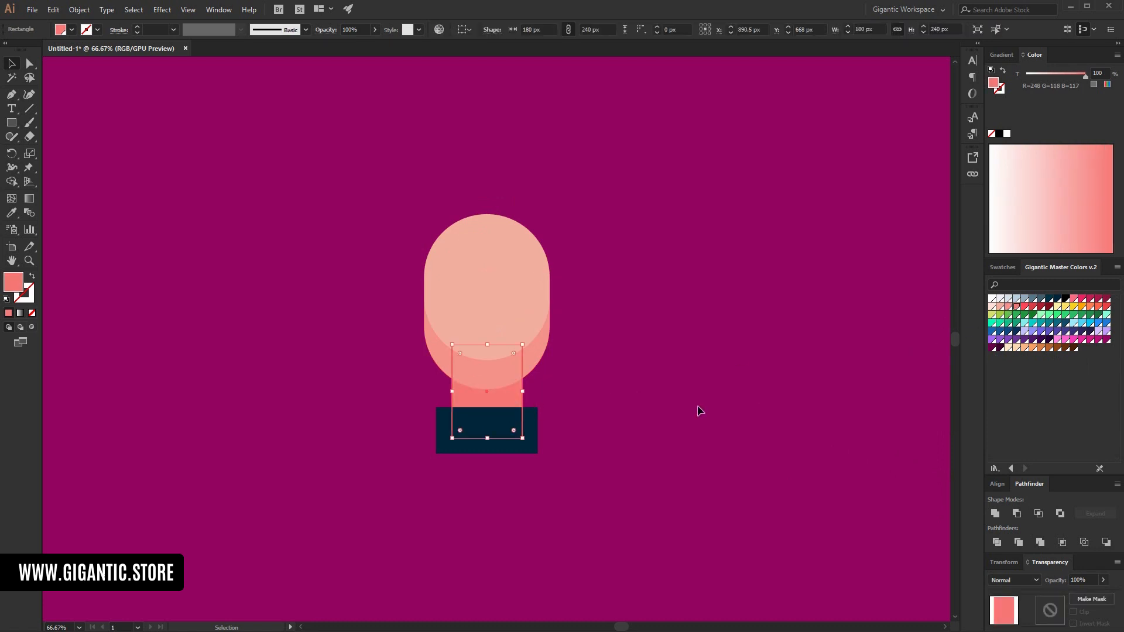
click(700, 412)
click(513, 395)
drag(522, 392, 535, 392)
click(593, 449)
key(ctrl+z)
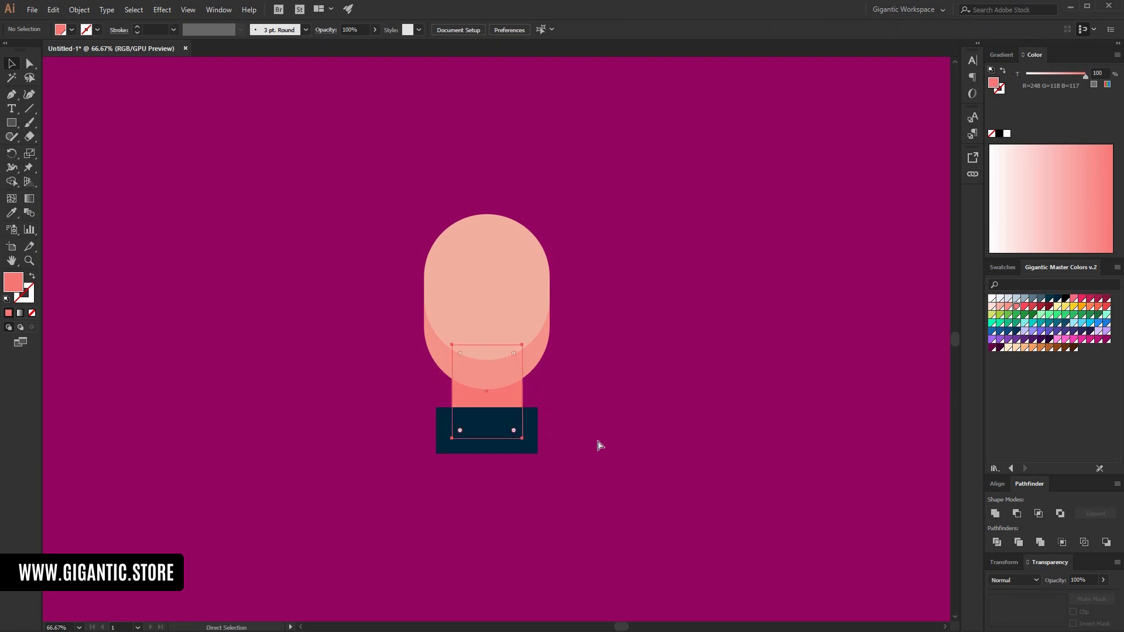
Select the complete head, neck and body figure and move it left to free space beside it.
click(629, 425)
drag(630, 226, 430, 442)
drag(532, 296, 396, 300)
click(537, 349)
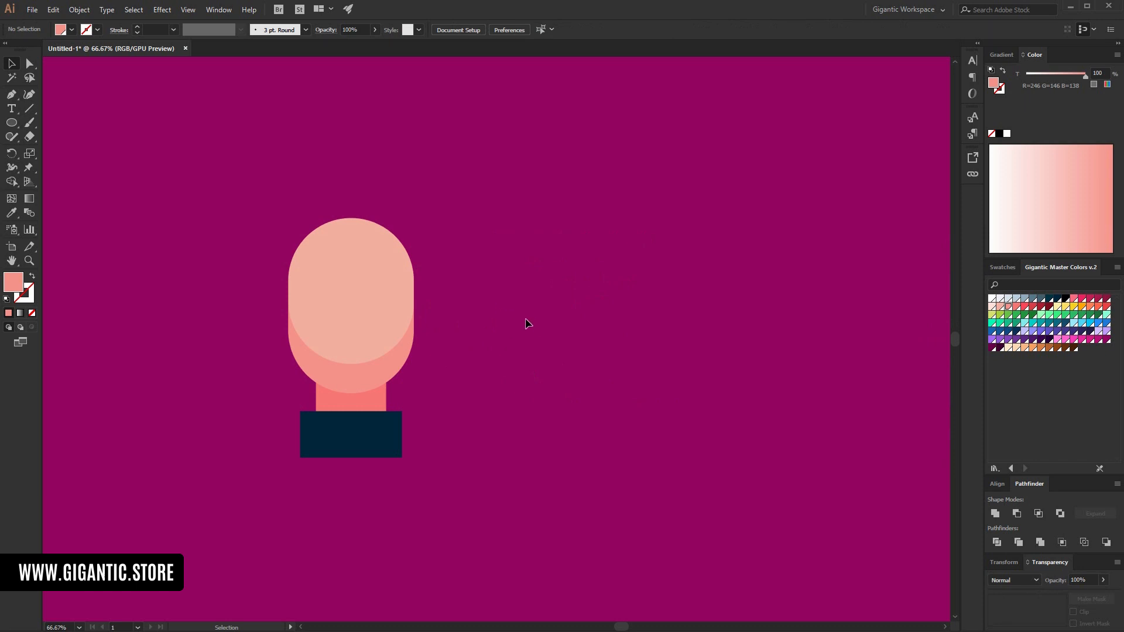
Draw a circle about 243 px across to the right of the head and fill it with R=246 G=146 B=138.
key(l)
mouse_move(540, 272)
mouse_down()
mouse_move(589, 339)
mouse_move(636, 367)
mouse_up()
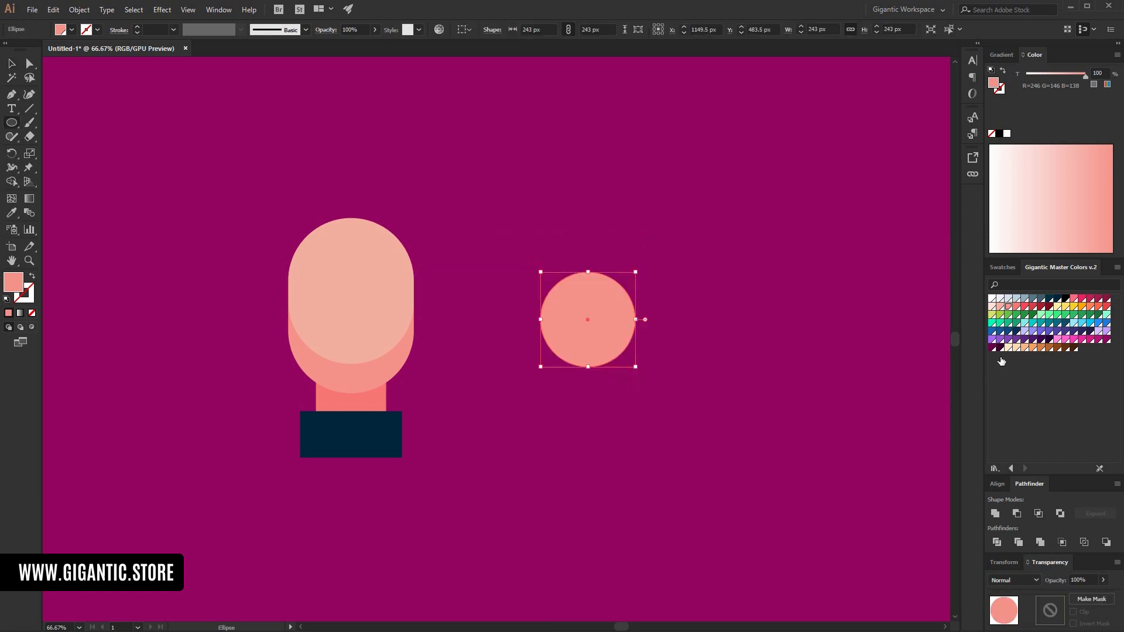
click(1002, 308)
click(1008, 307)
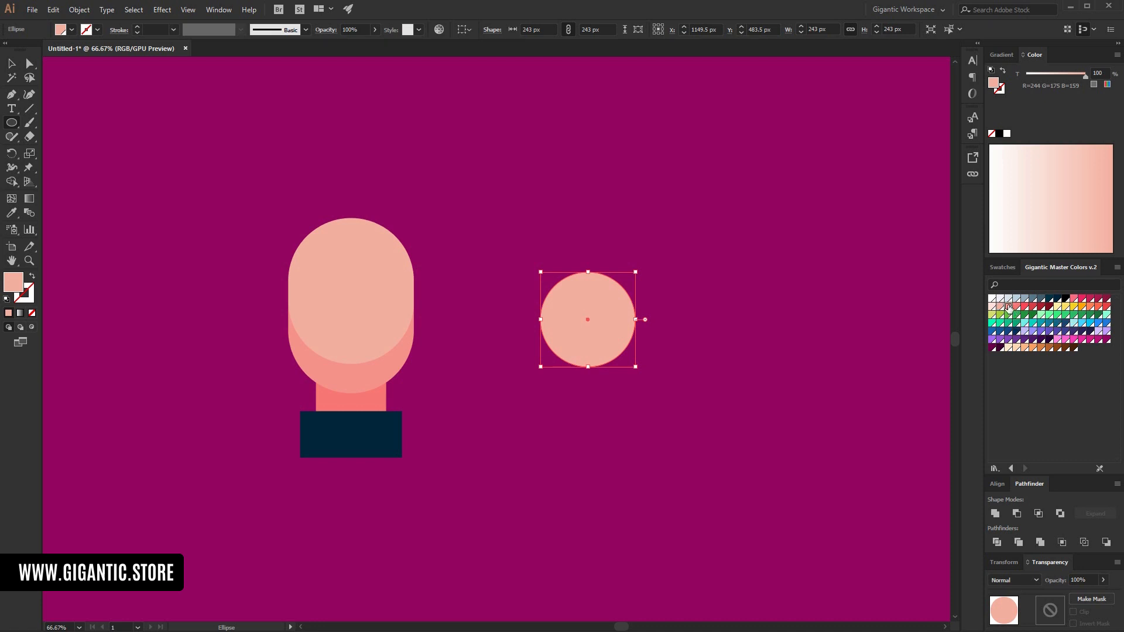
click(11, 64)
click(519, 279)
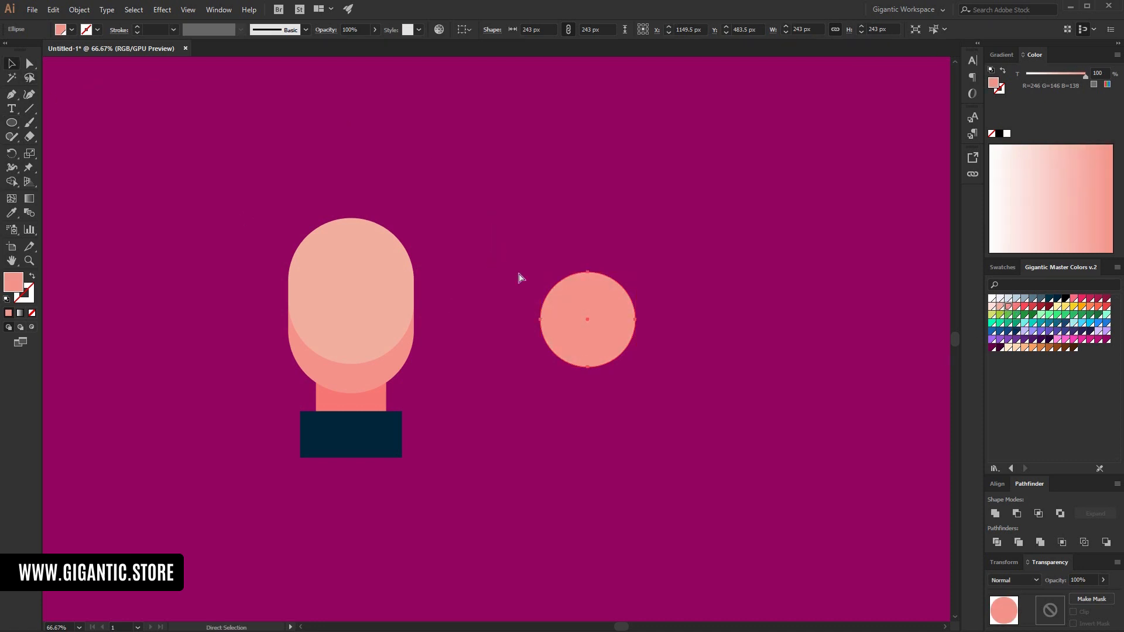
Subtract a raised copy of the circle from a second copy to make a lower crescent shadow, filled with R=248 G=118 B=117.
click(605, 346)
drag(605, 346, 599, 331)
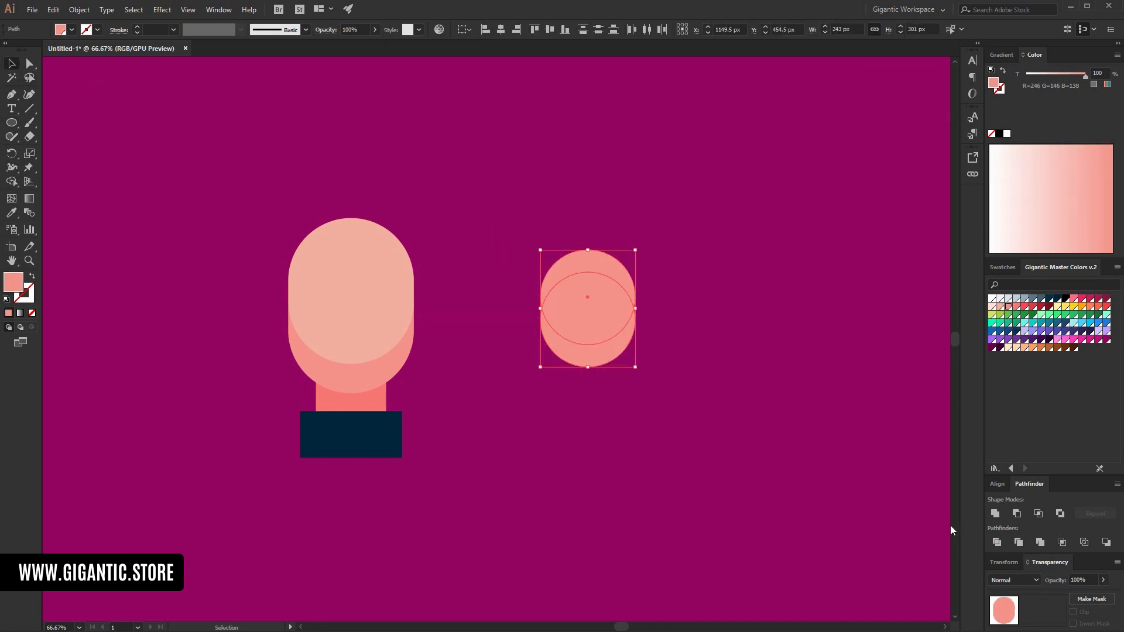
click(1017, 513)
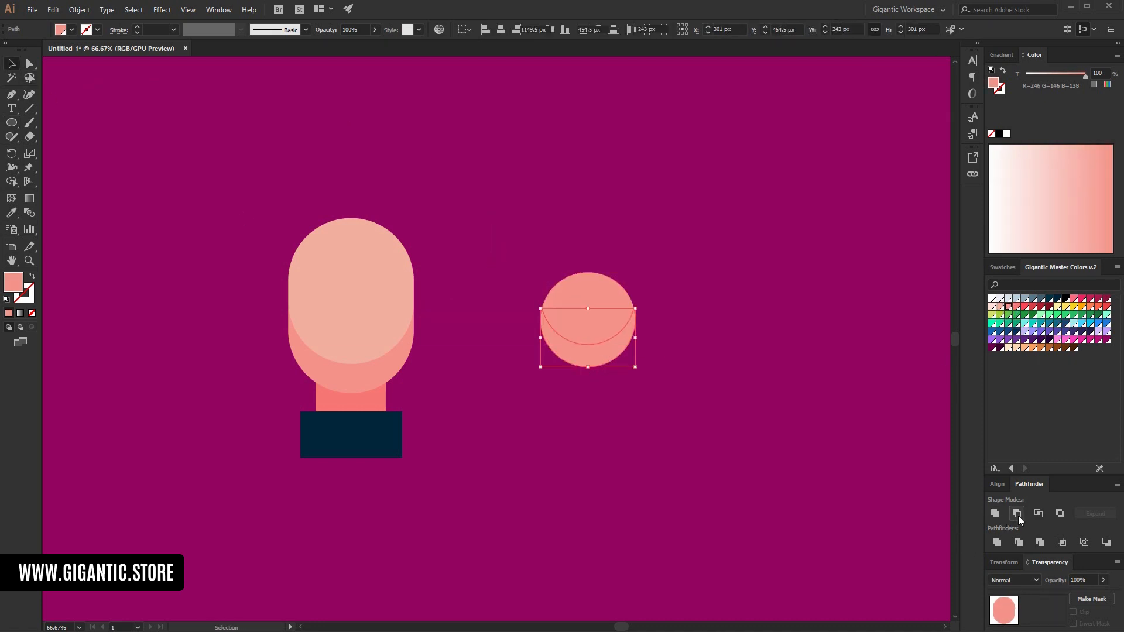
click(1015, 308)
click(795, 378)
Add a concentric inner circle about 73 px across to the ear and fill it with R=248 G=118 B=117.
click(582, 318)
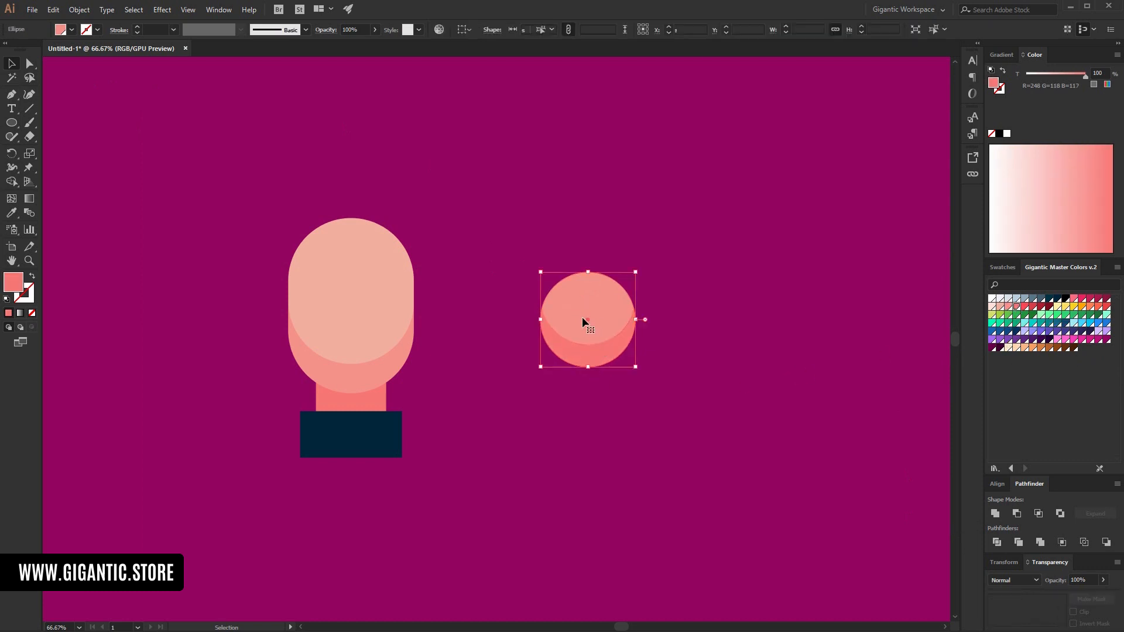
drag(637, 274, 603, 305)
click(1015, 306)
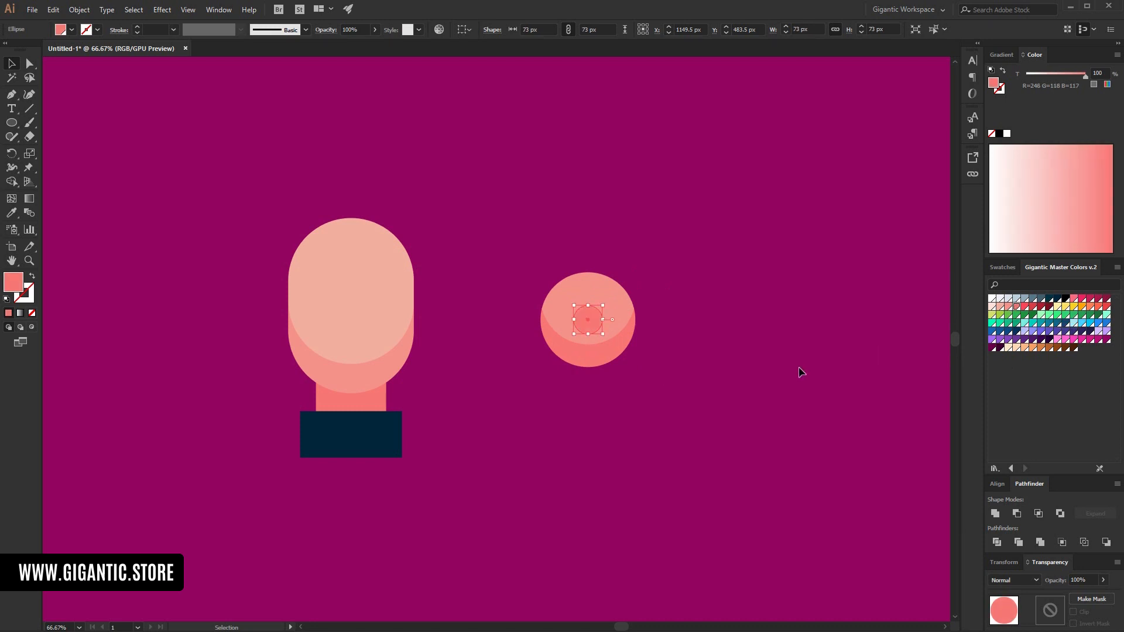
click(780, 359)
Group the ear shapes, scale them to about 91 px and place them behind the head's right edge.
drag(574, 388, 553, 419)
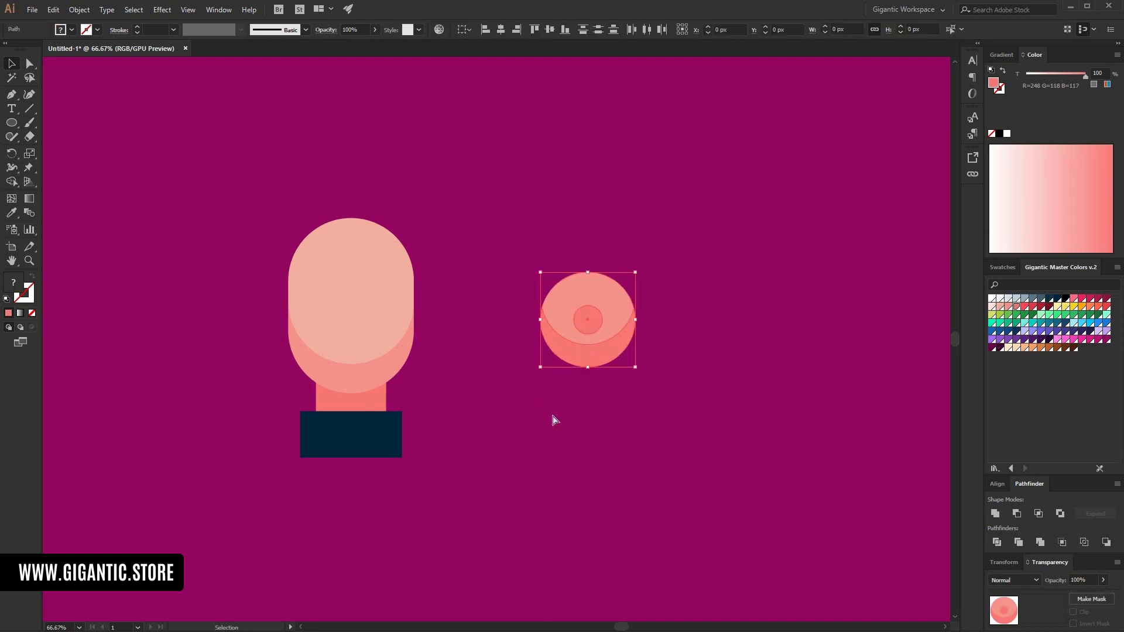
drag(637, 273, 431, 291)
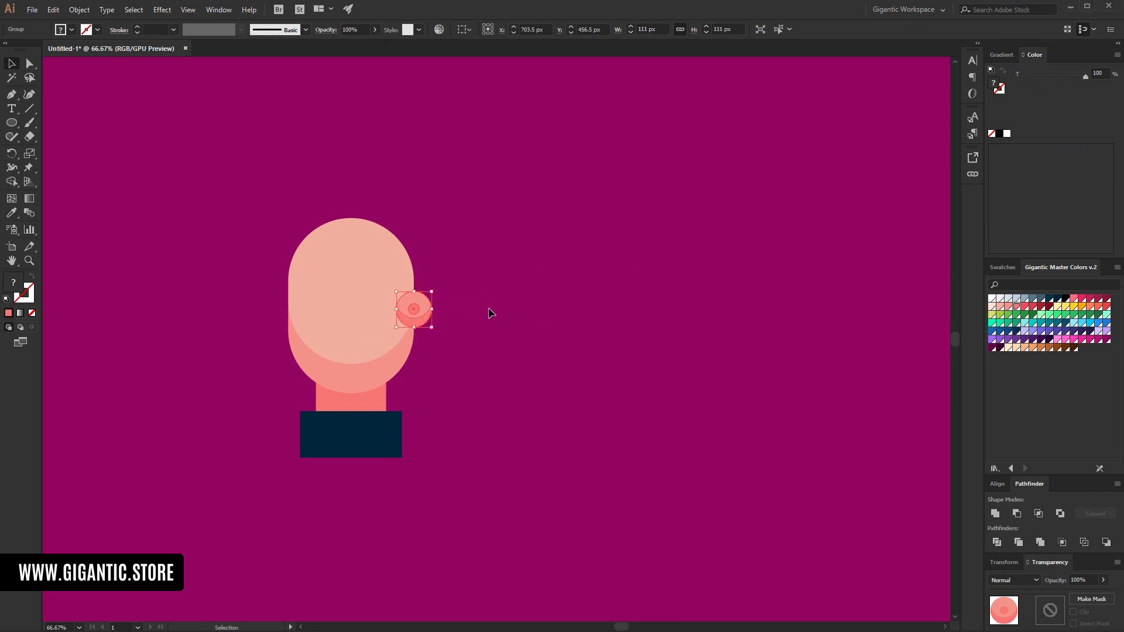
click(433, 354)
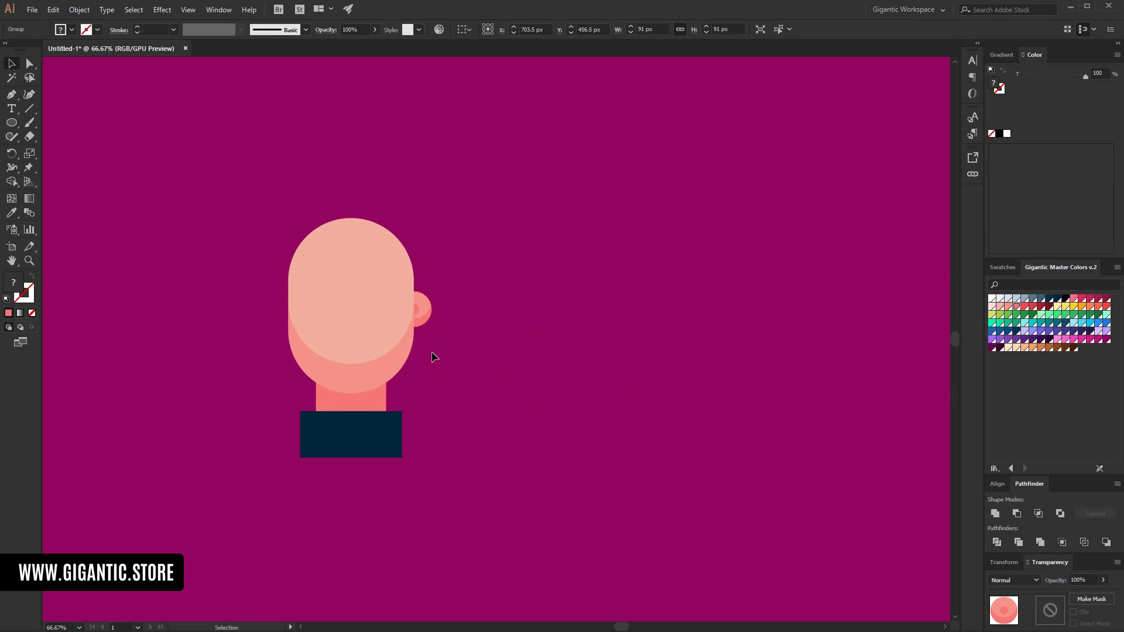
Duplicate the ear onto the opposite edge of the head and group both ears.
drag(425, 318, 298, 316)
shift+click(429, 314)
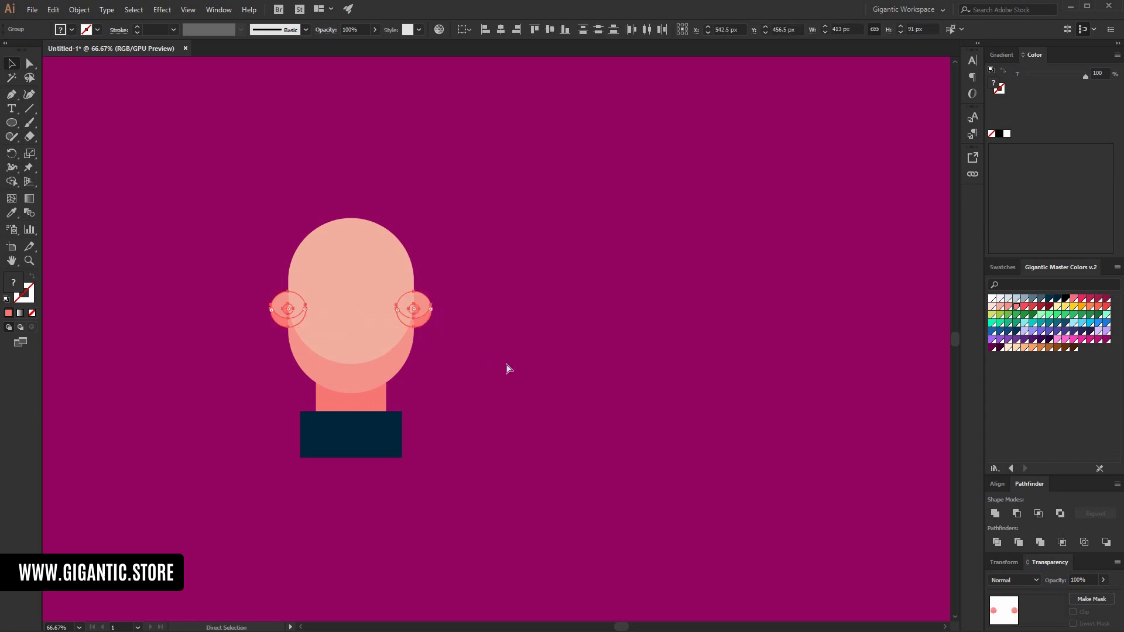
key(ctrl+g)
click(612, 393)
Draw a circle about 379 px across to the right of the head and fill it with white.
key(l)
drag(556, 232, 705, 380)
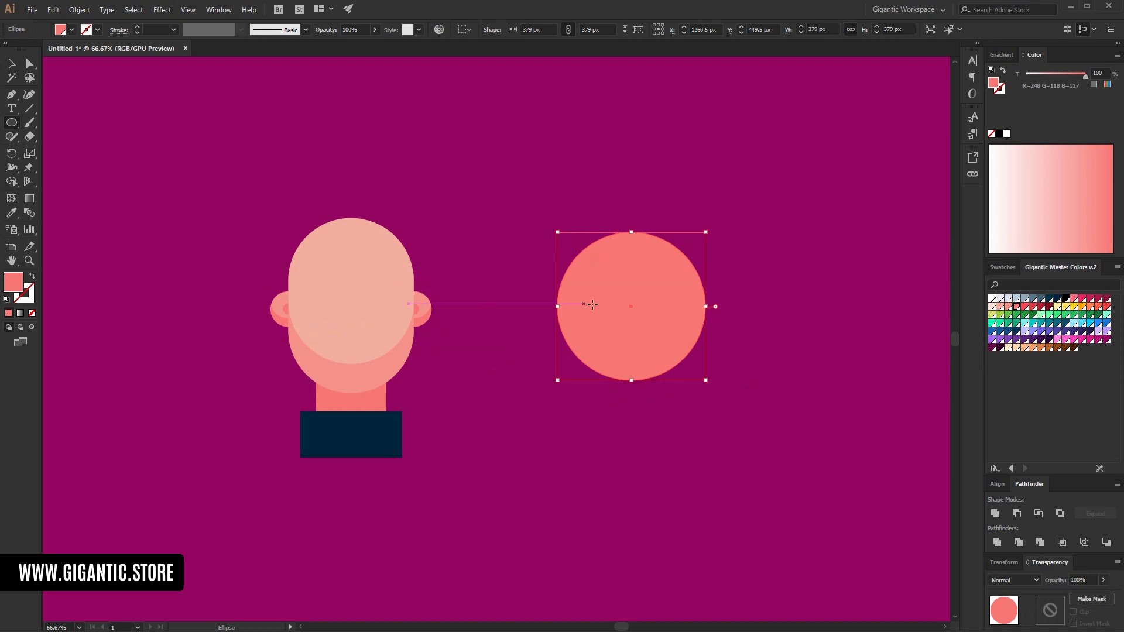
click(992, 298)
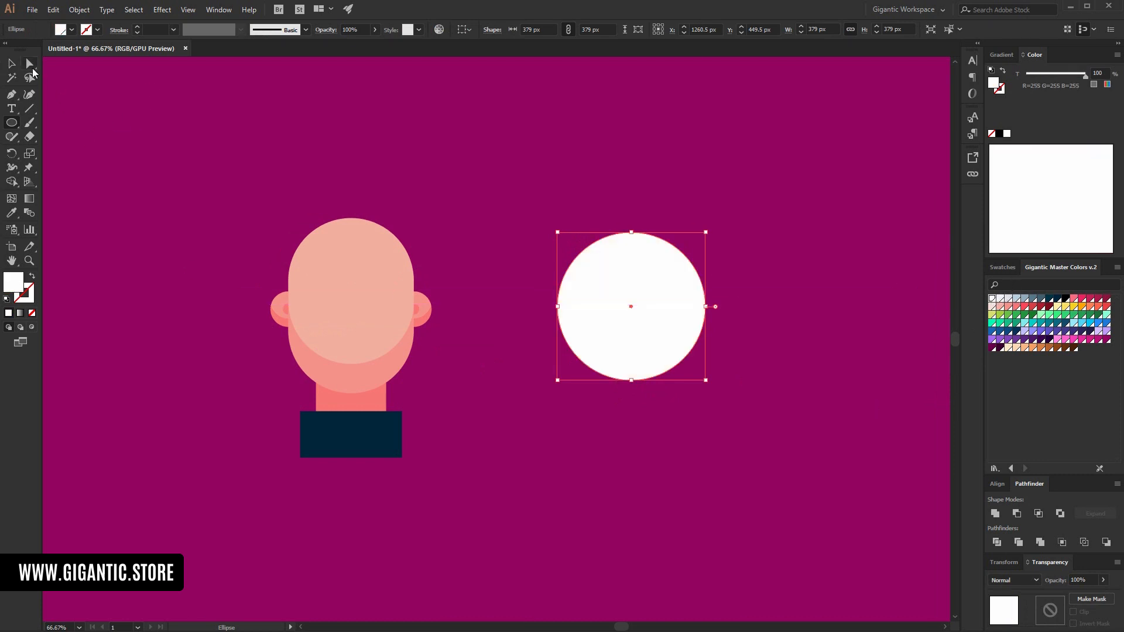
click(12, 63)
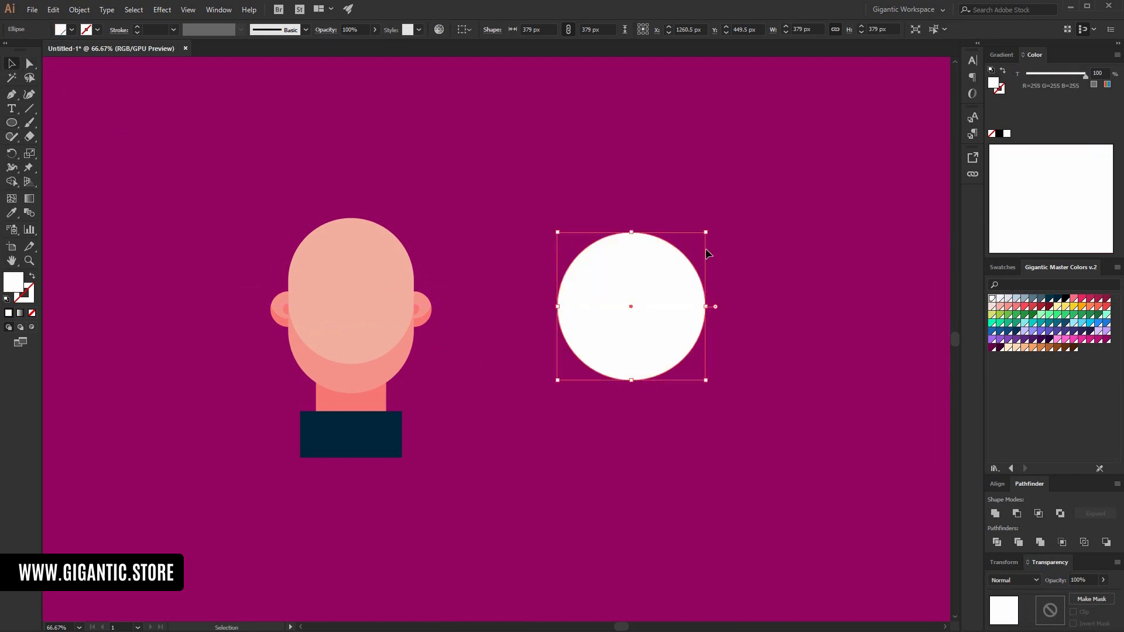
Add a concentric circle about 287 px across inside the white one and fill it with green, R=45 G=212 B=115.
drag(707, 231, 696, 252)
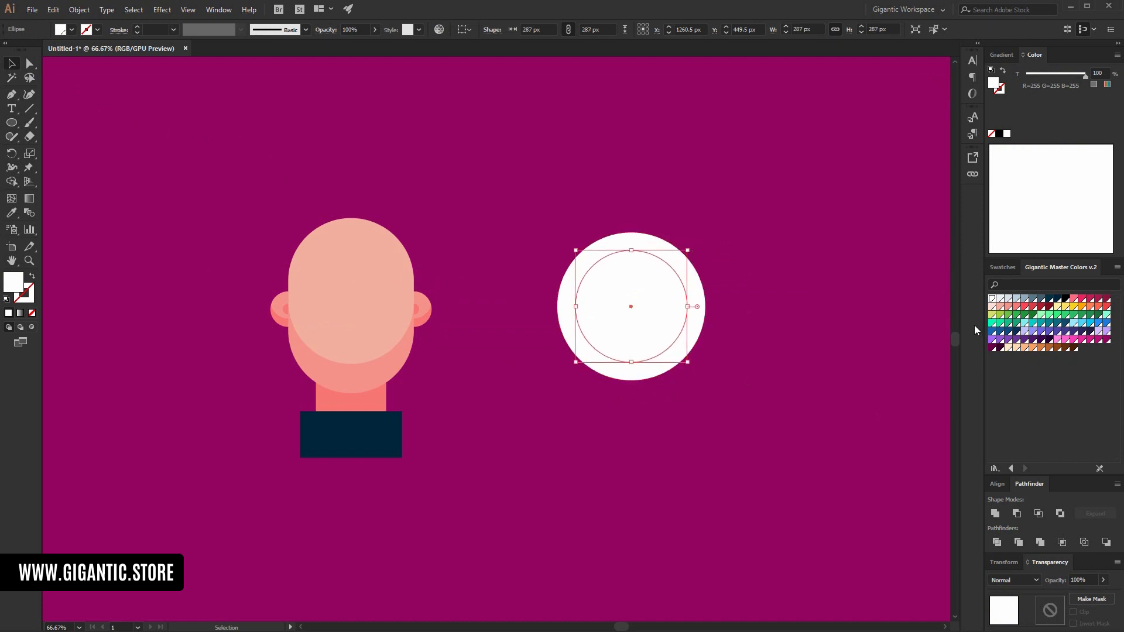
click(1064, 317)
click(809, 407)
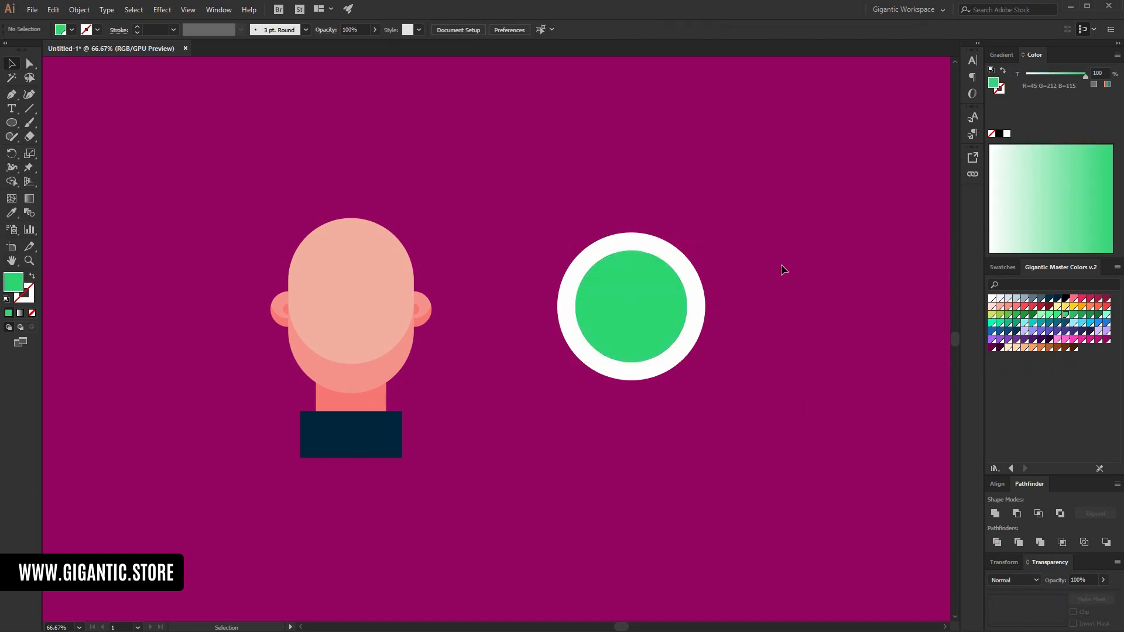
Move the white and green circles together closer to the head.
click(625, 342)
drag(625, 342, 605, 364)
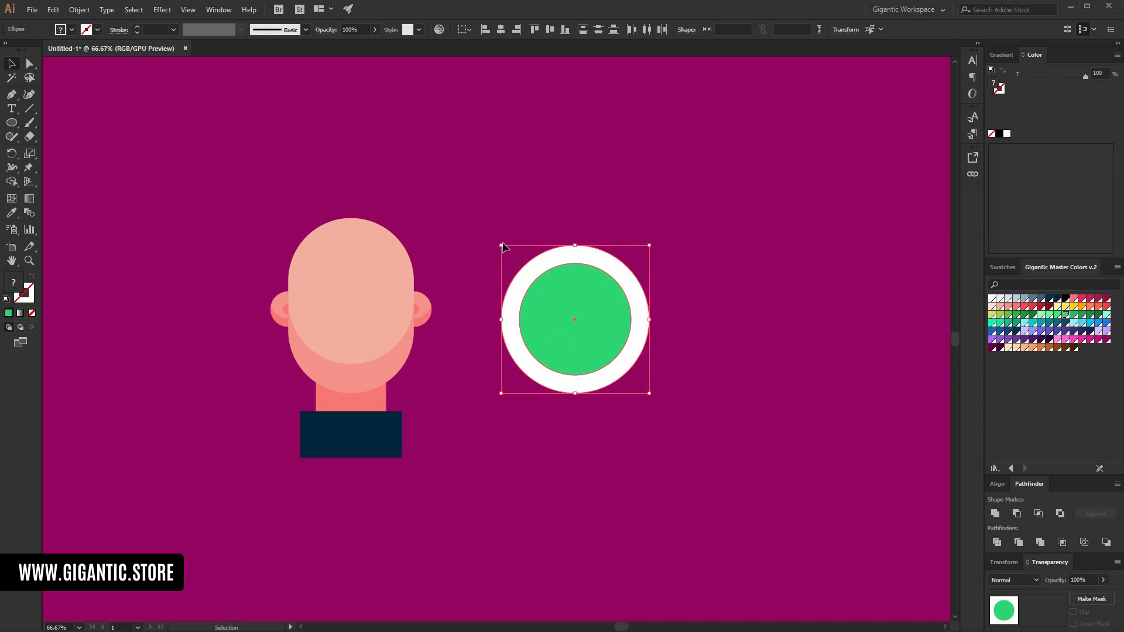
click(700, 380)
Draw a rectangle about 220 by 514 px in light green, R=153 G=255 B=184, and rotate it diagonally over the circles' lower left.
key(m)
drag(676, 233, 763, 434)
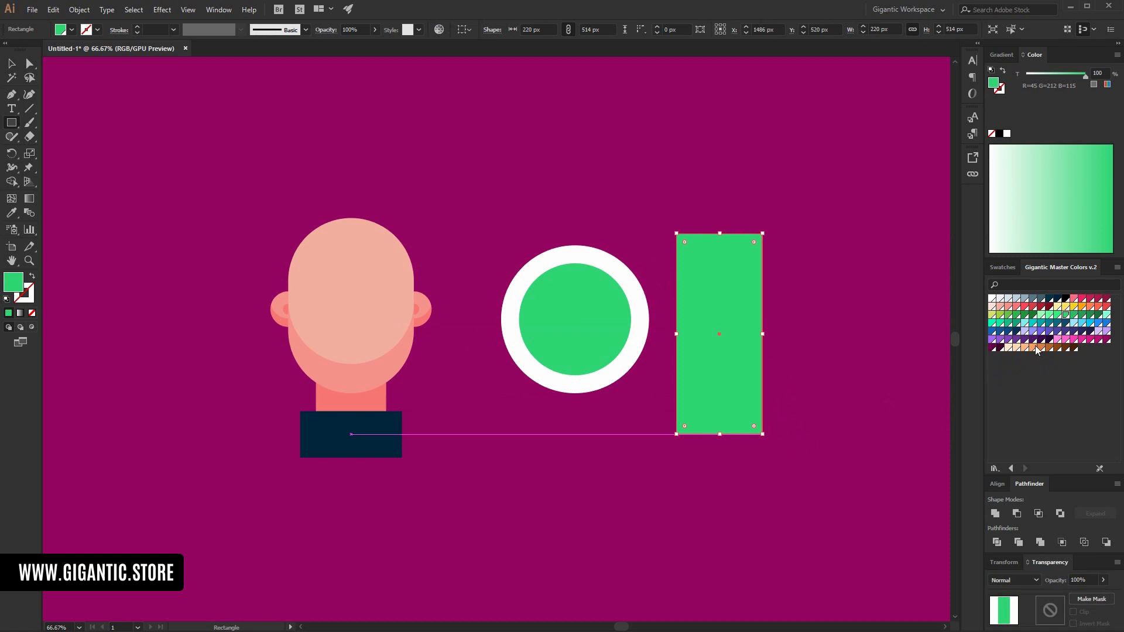
click(1040, 316)
key(v)
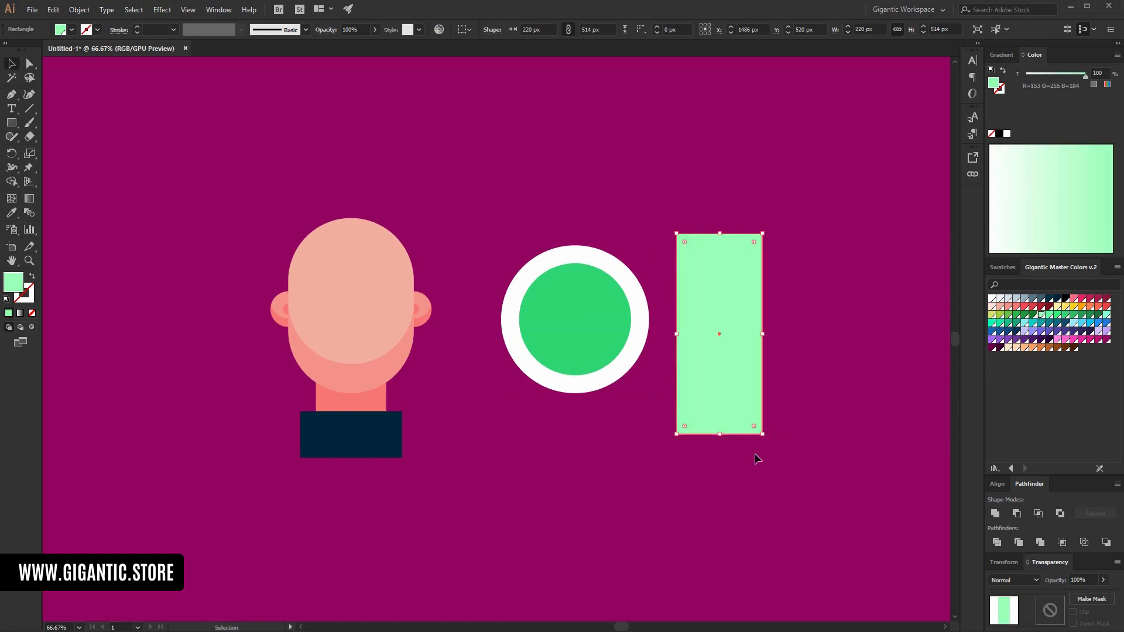
drag(766, 439, 603, 398)
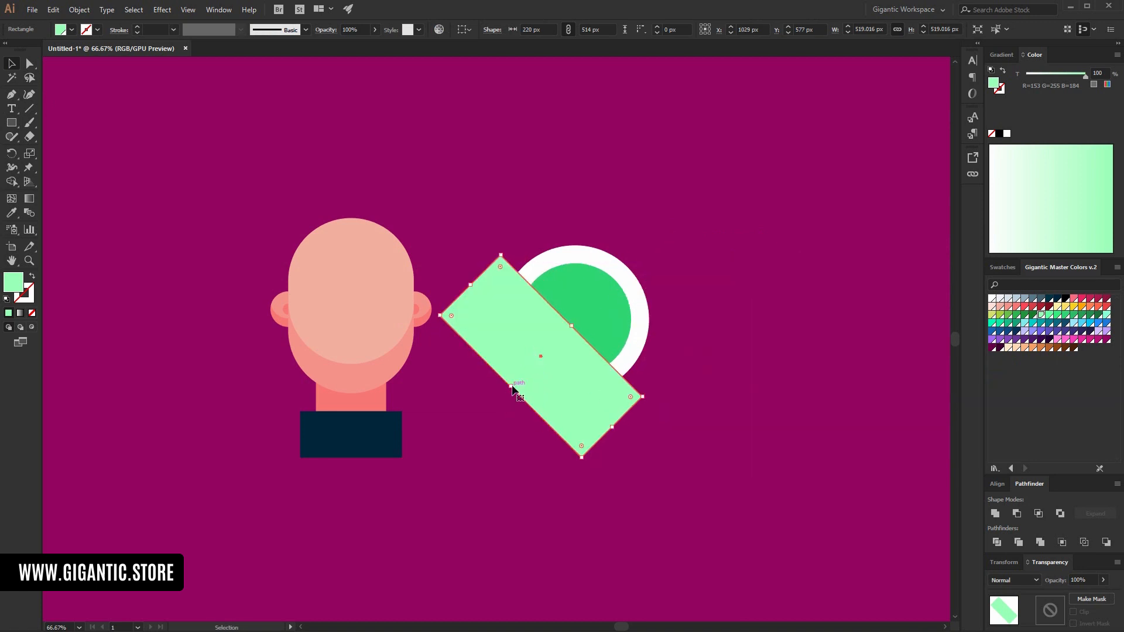
Duplicate the diagonal rectangle as a parallel strip about 75 px wide across the green circle, nudged up 14 px and right 2 px.
drag(511, 388, 595, 319)
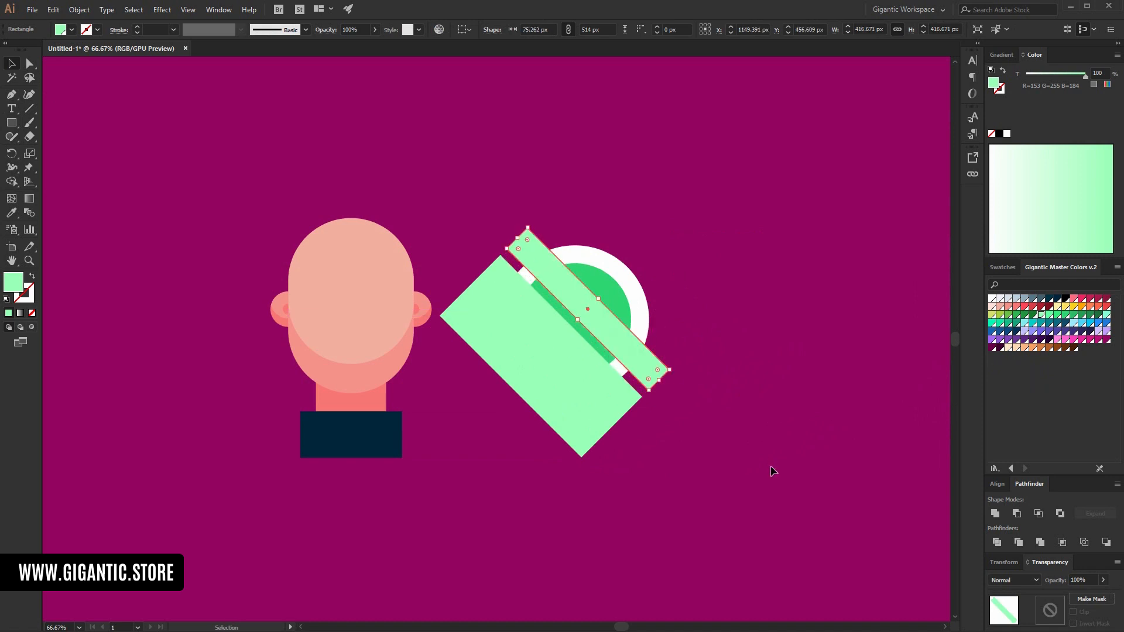
key(Up)
key(Up)
key(Up)
key(Up)
key(Up)
key(Up)
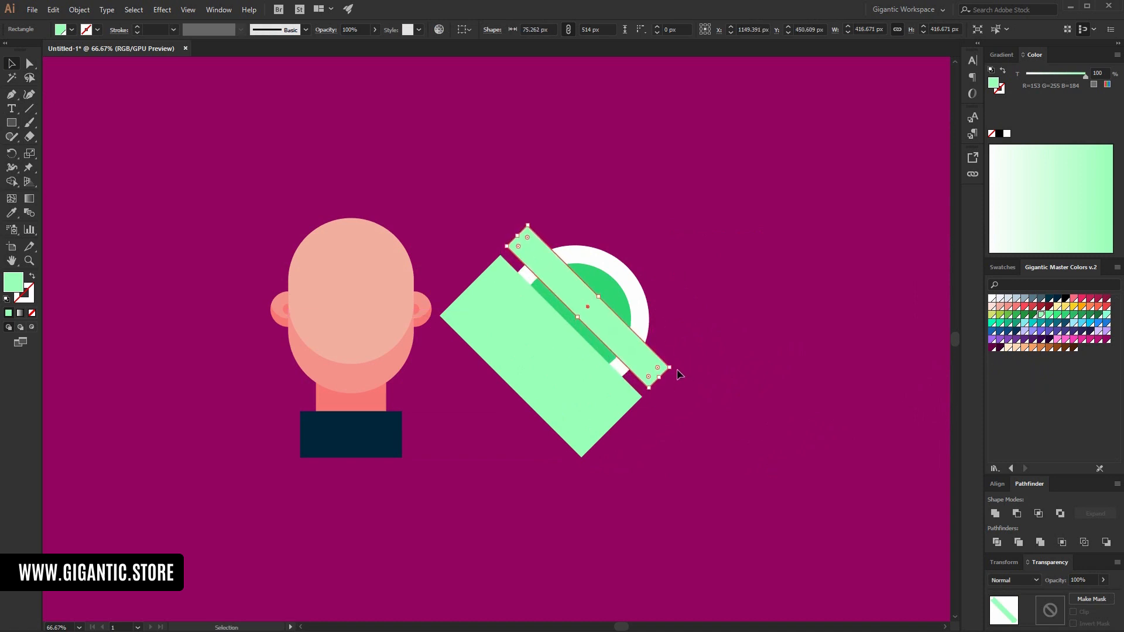
key(Up)
key(Up)
key(Up)
key(Up)
key(Up)
key(Up)
key(Up)
key(Up)
key(Right)
key(Right)
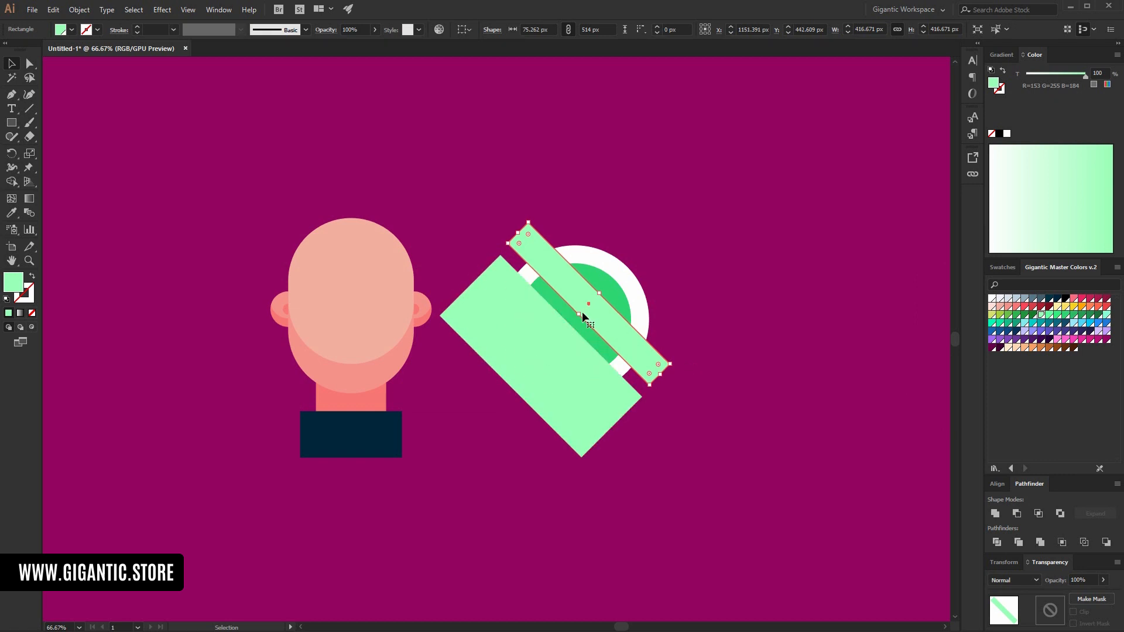
Divide the green circle with both diagonal light green rectangles using the Divide pathfinder, and ungroup the resulting pieces.
click(608, 293)
shift+click(654, 364)
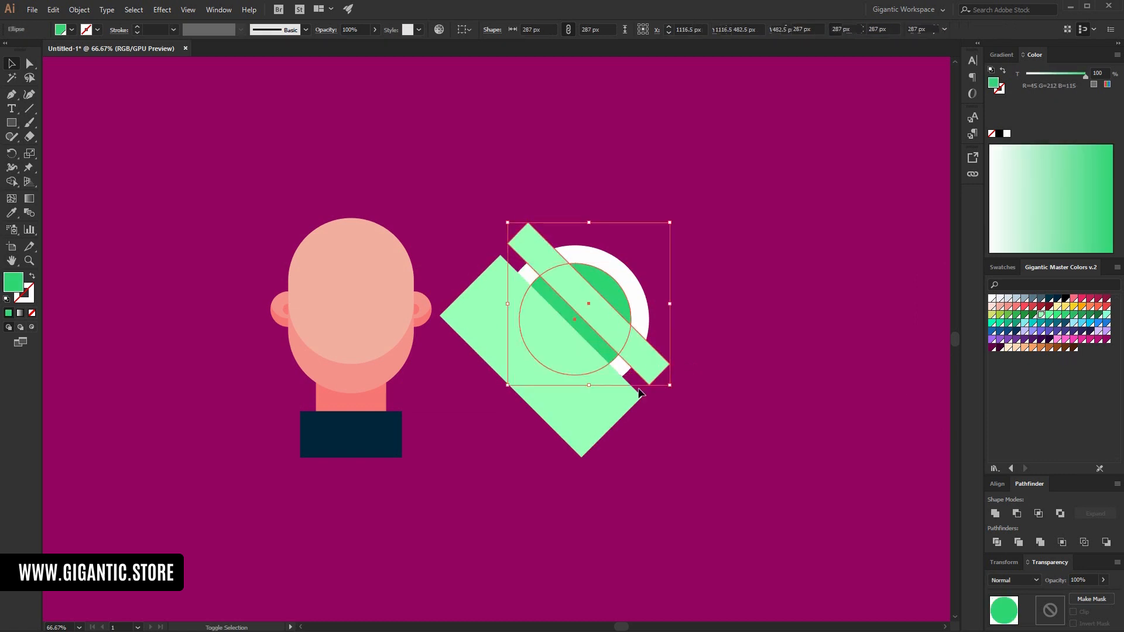
shift+click(616, 422)
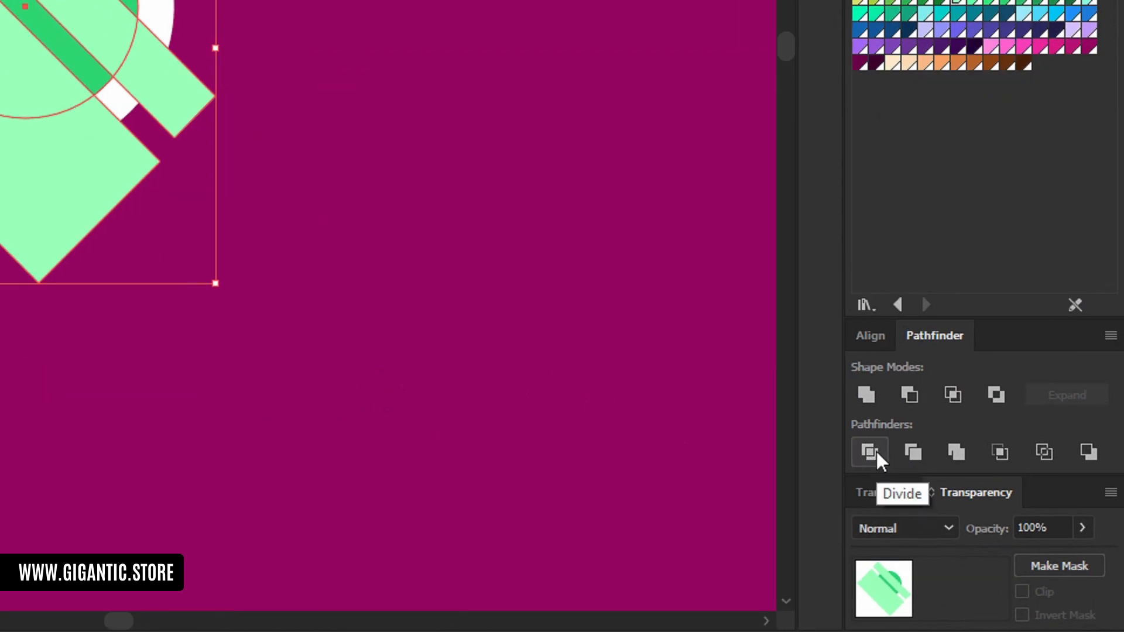
click(876, 451)
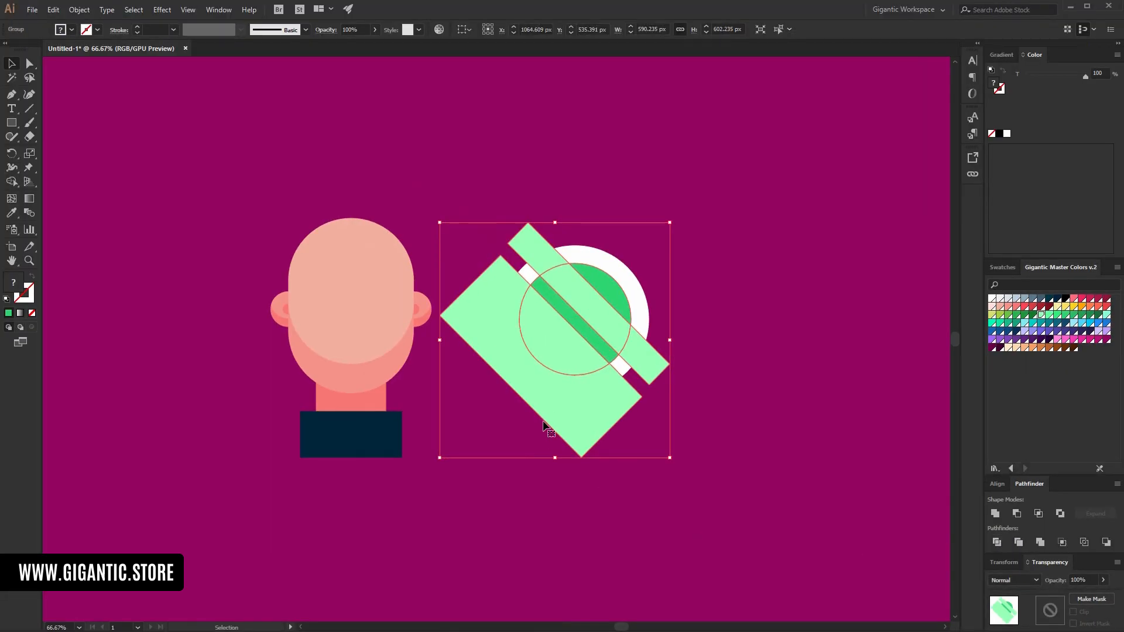
right_click(543, 426)
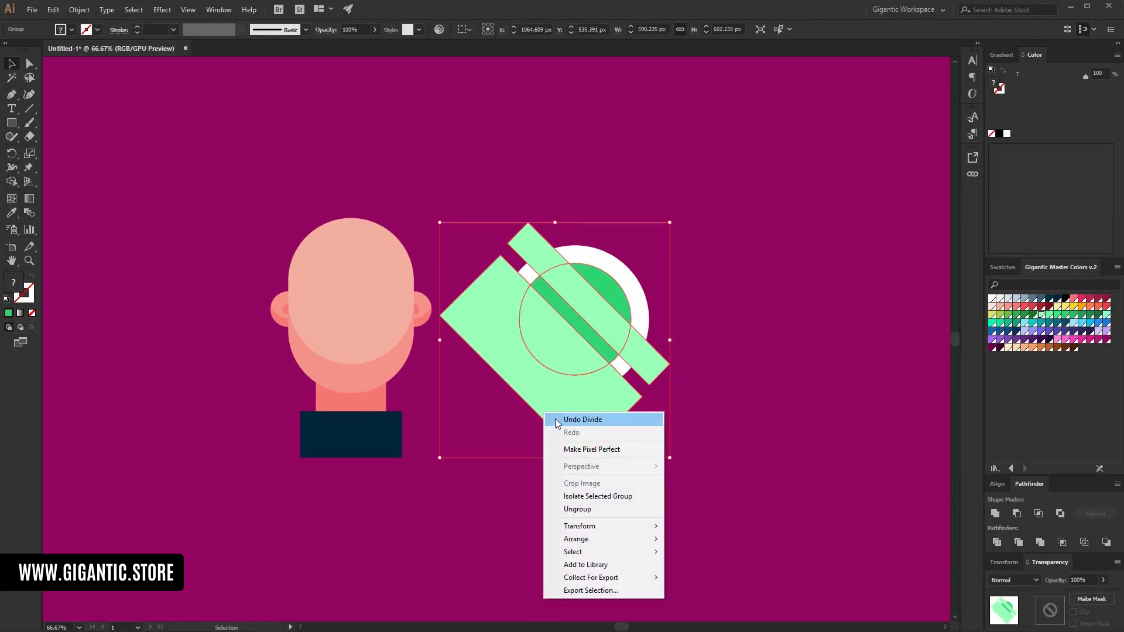
click(587, 507)
Delete the light green pieces that stick out beyond the green circle, keeping only the diagonal highlights inside the lens.
click(700, 494)
click(650, 381)
key(Delete)
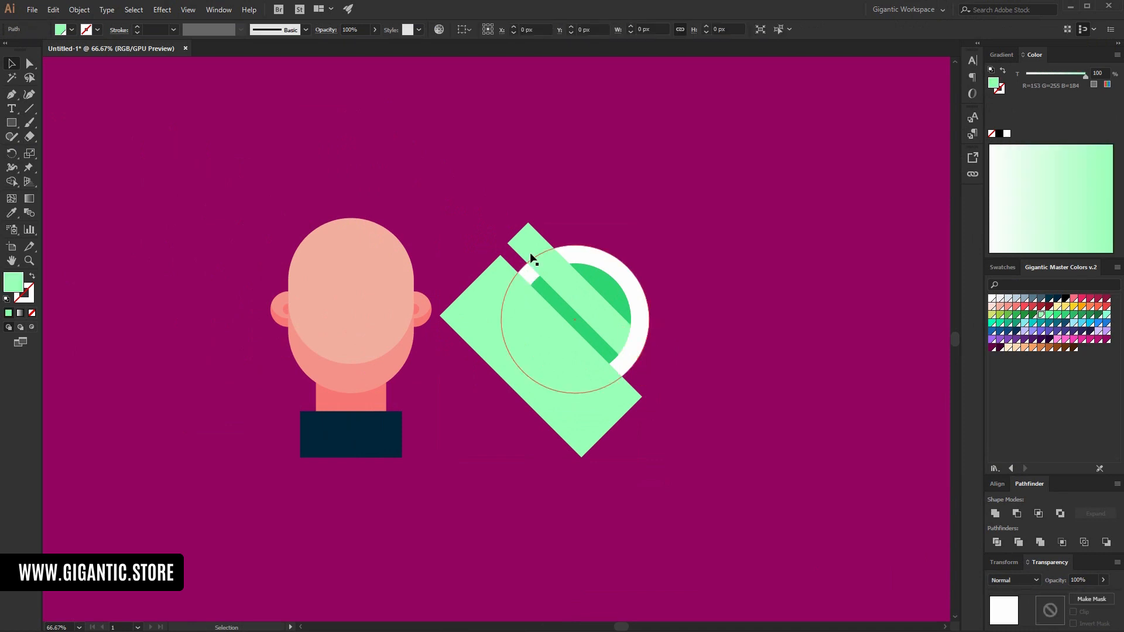
click(529, 246)
key(Delete)
click(499, 301)
key(Delete)
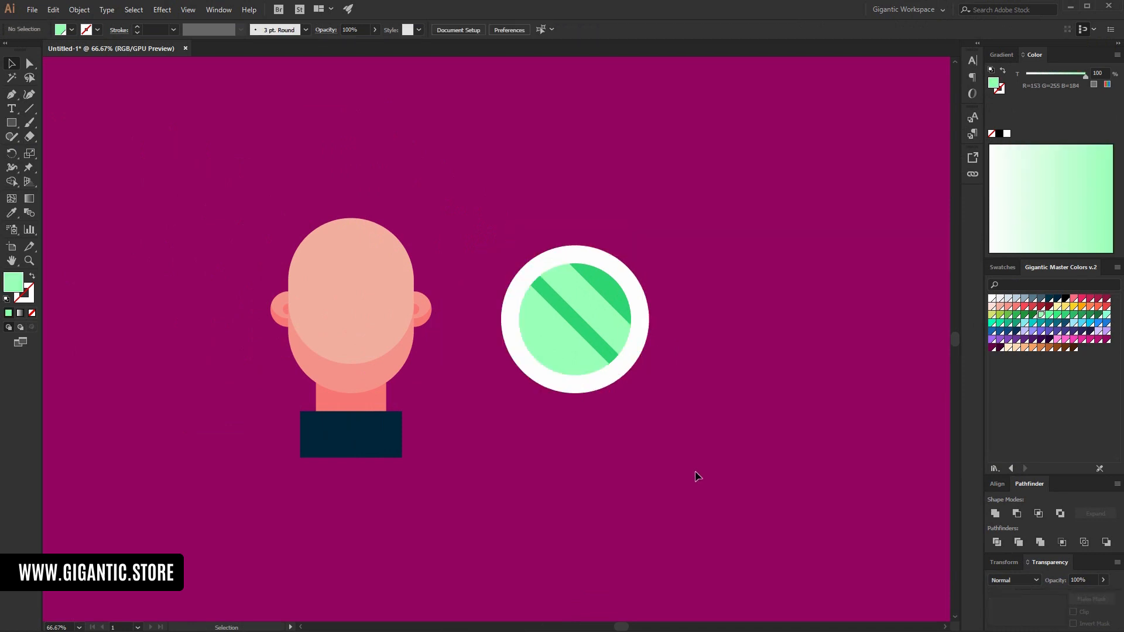
Group all parts of the round lens and place a duplicate of it beside the original at the same height.
drag(498, 408, 500, 410)
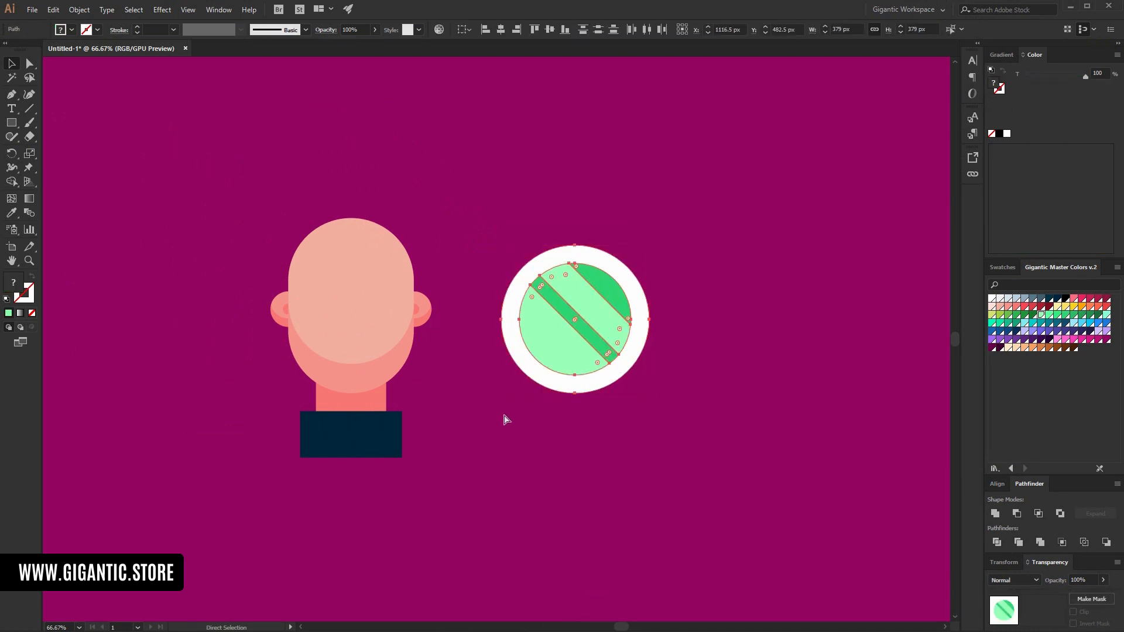
key(ctrl+g)
key(a)
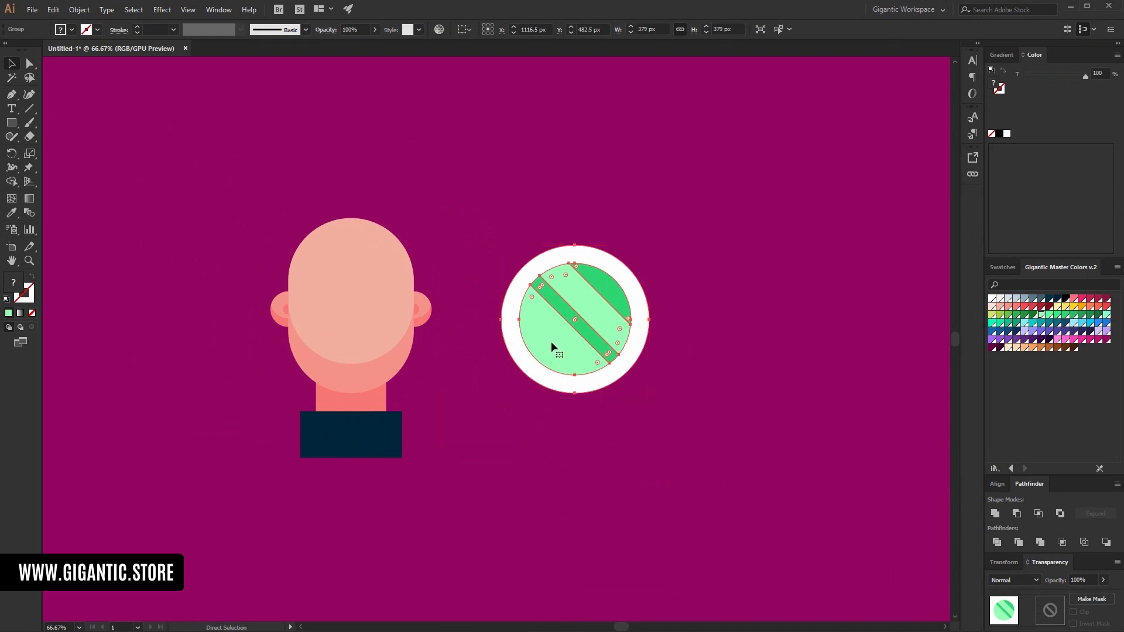
key(v)
drag(548, 343, 710, 356)
click(723, 501)
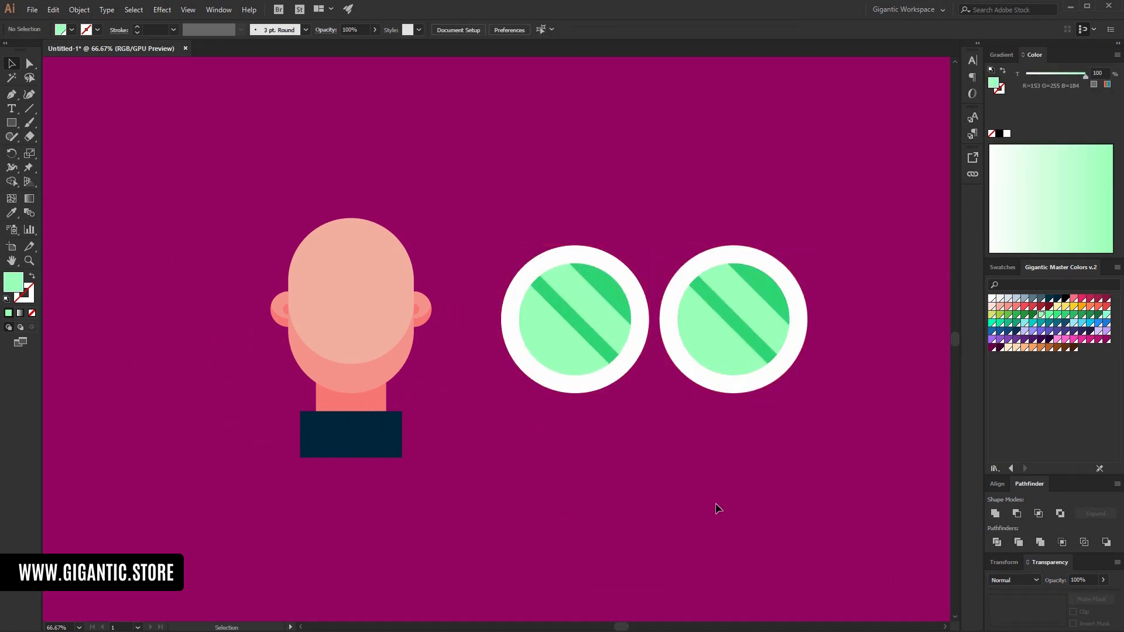
Draw a white 88 by 50 px rectangle as the bridge between the two lenses, nudged 7 px right and 6 px down.
key(m)
drag(635, 306, 669, 326)
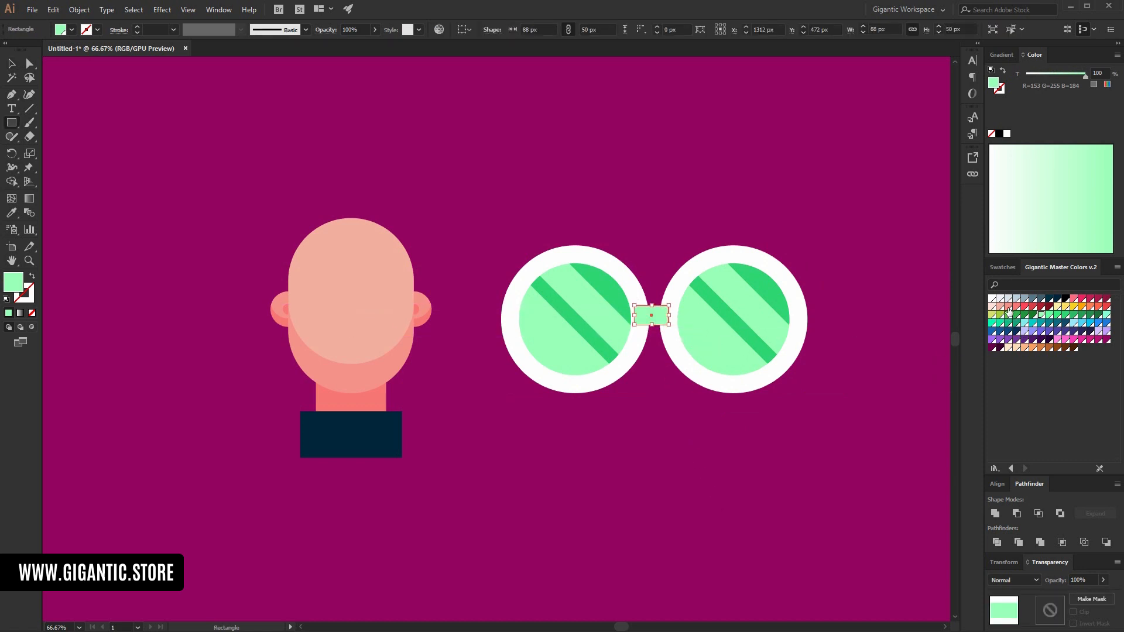
click(993, 299)
key(Right)
key(Right)
key(Right)
key(Right)
key(Down)
key(Down)
key(Down)
key(Down)
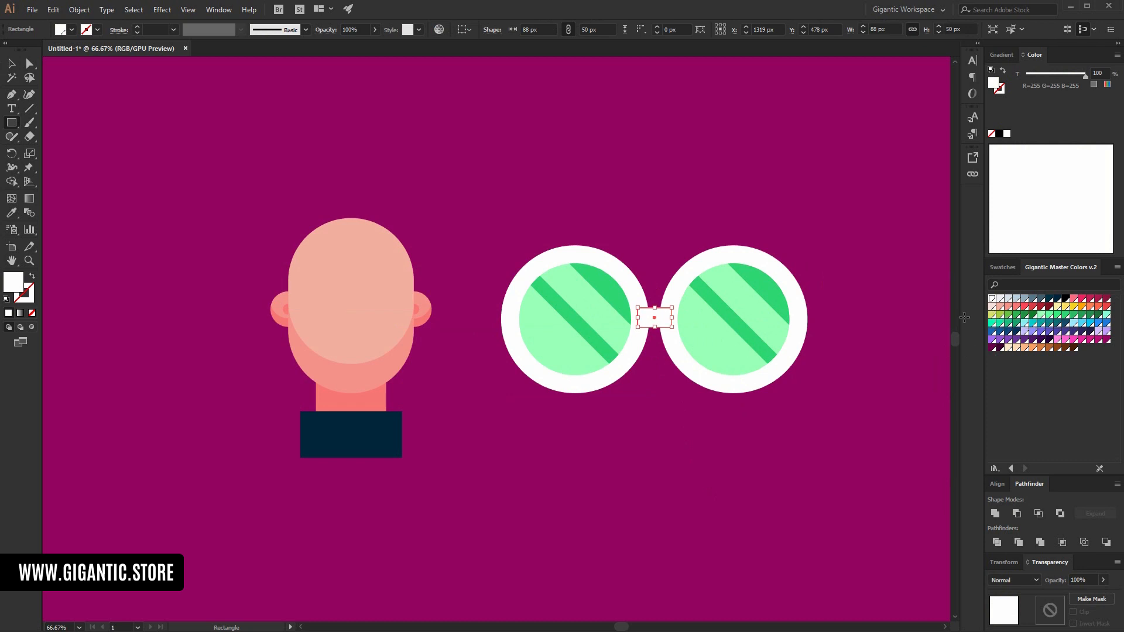
Group both lenses with the bridge, scale the glasses down to about 338 by 163 px and place them over the face.
click(11, 63)
drag(841, 208, 539, 403)
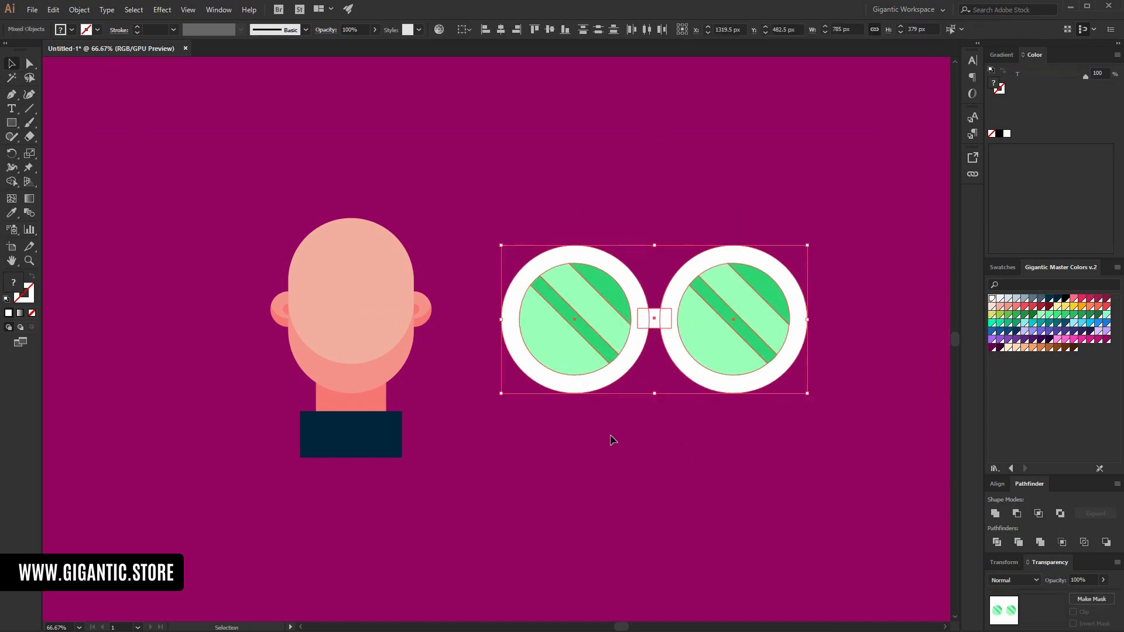
key(ctrl+g)
drag(805, 245, 403, 296)
key(ctrl+shift+a)
click(365, 353)
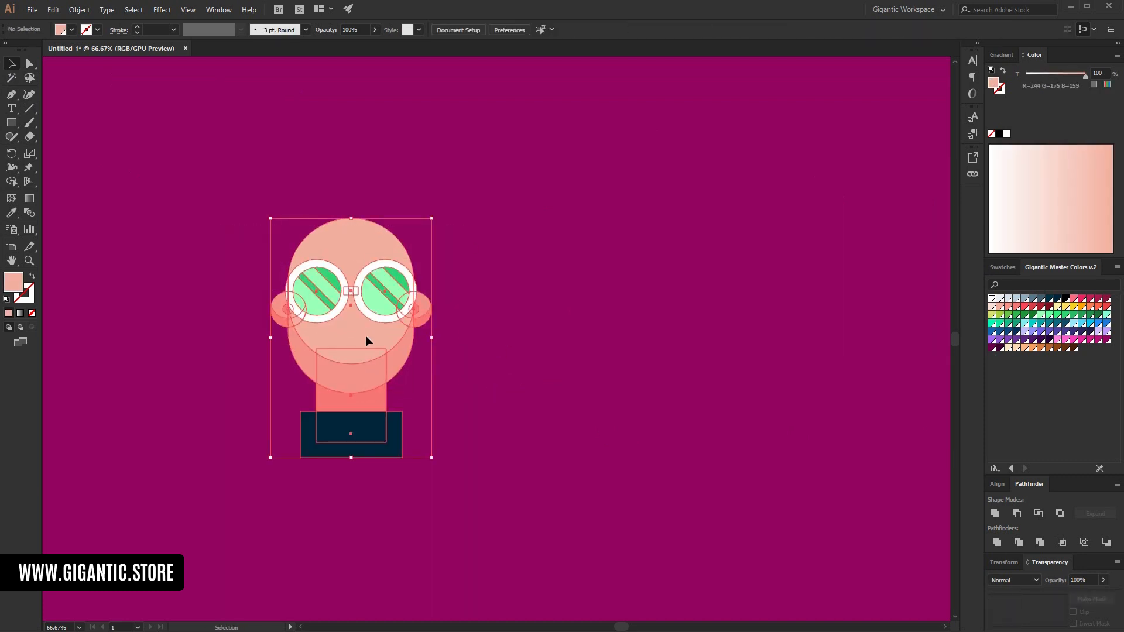
Move the whole character with its glasses to the middle of the artboard.
drag(287, 416, 441, 84)
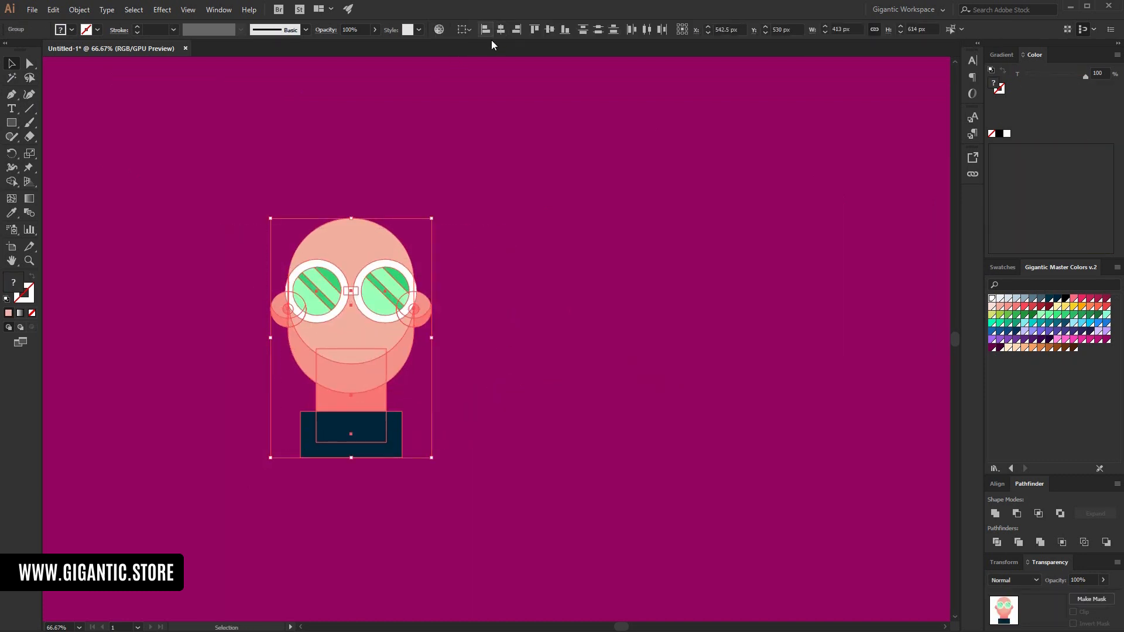
drag(369, 241, 530, 223)
click(681, 239)
key(ctrl+plus)
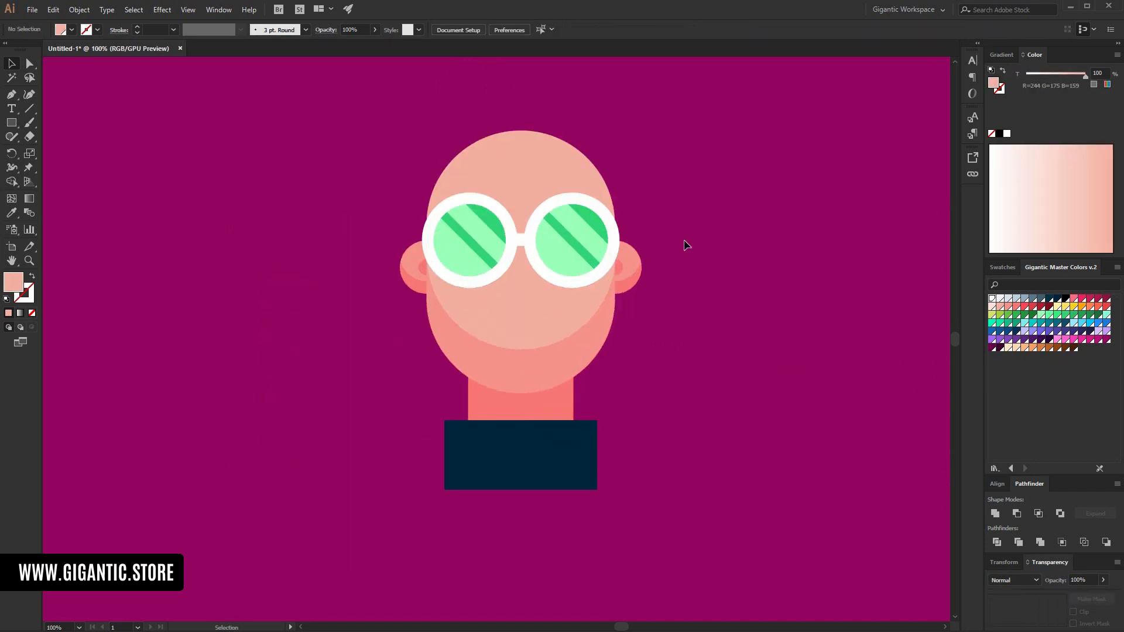
Duplicate the glasses slightly lower, scale the copy to about 313 by 151 px and fill it with R=246 G=146 B=138.
click(520, 242)
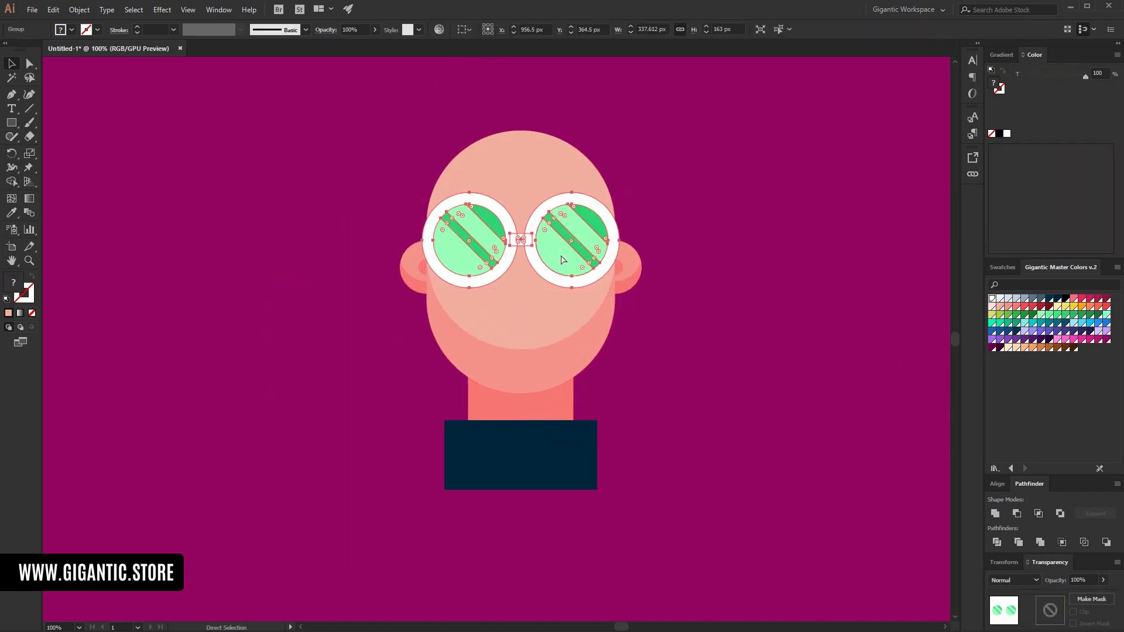
drag(570, 226, 571, 245)
drag(620, 212, 612, 215)
click(1009, 307)
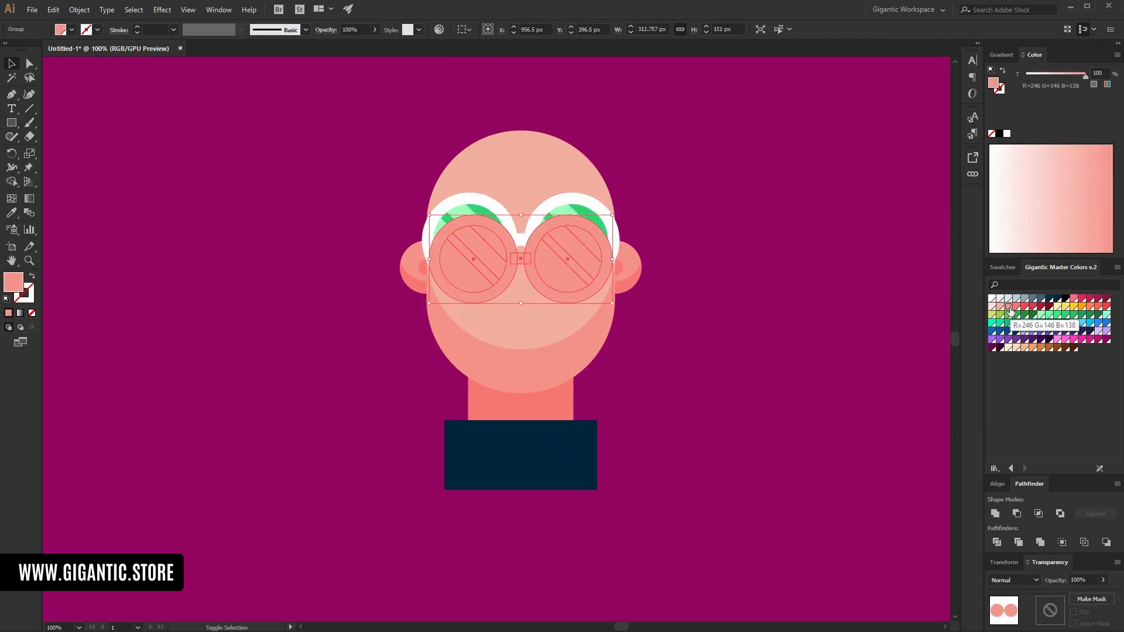
click(804, 277)
Bring the white glasses in front of the pink shadow copy and nudge the shadow 3 px down.
click(574, 206)
key(ctrl+shift+bracketright)
click(651, 316)
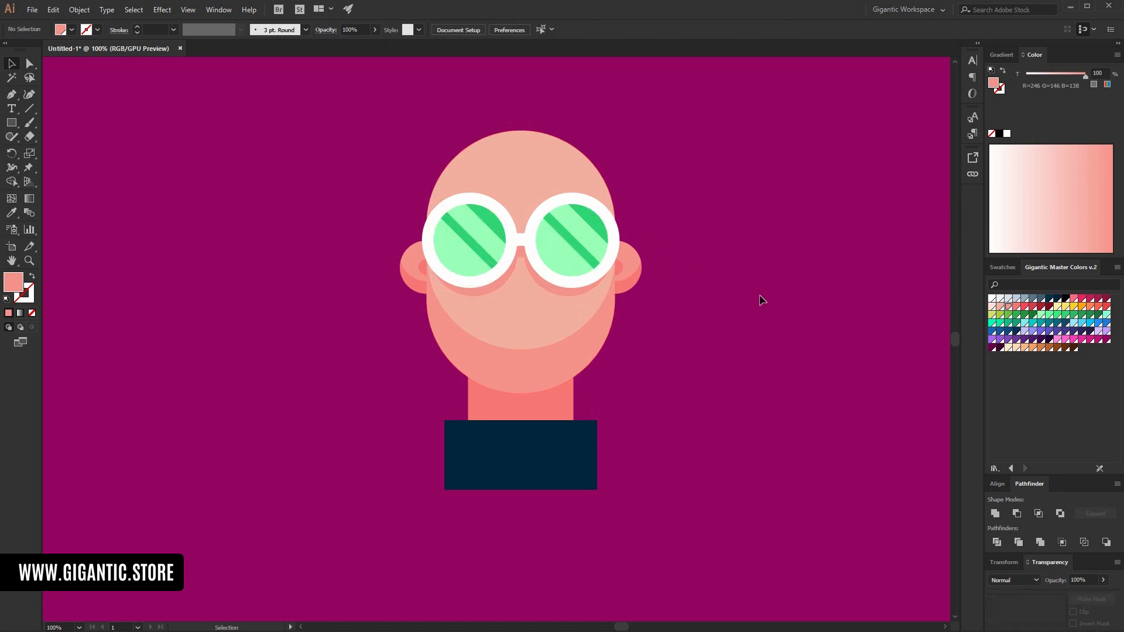
click(565, 296)
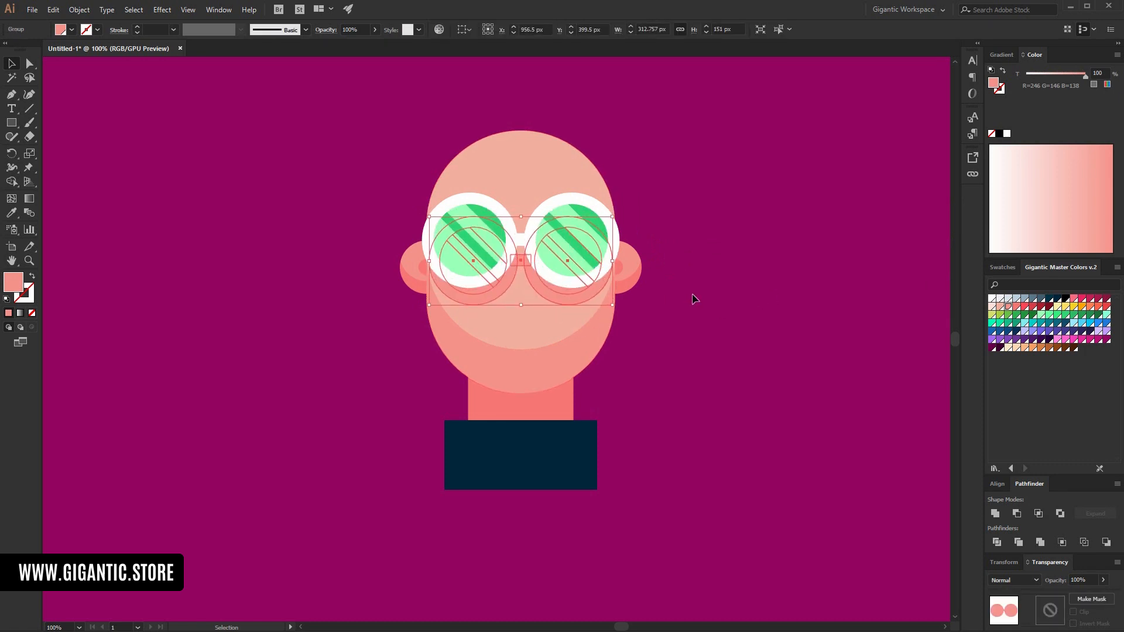
click(693, 295)
click(587, 297)
click(669, 319)
Make the bridge rectangle of the pink shadow taller so that it extends below the white bridge.
key(ctrl+plus)
key(ctrl+plus)
key(ctrl+plus)
key(ctrl+plus)
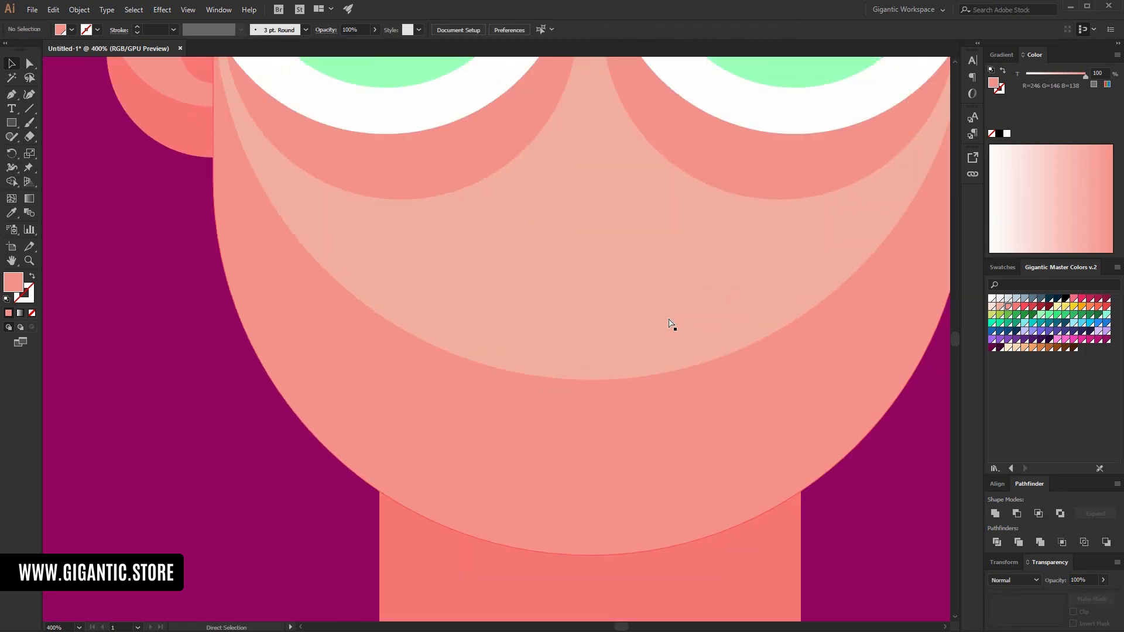
scroll(671, 324, up, 3)
double_click(588, 166)
drag(587, 123, 587, 93)
double_click(159, 381)
key(ctrl+minus)
key(ctrl+minus)
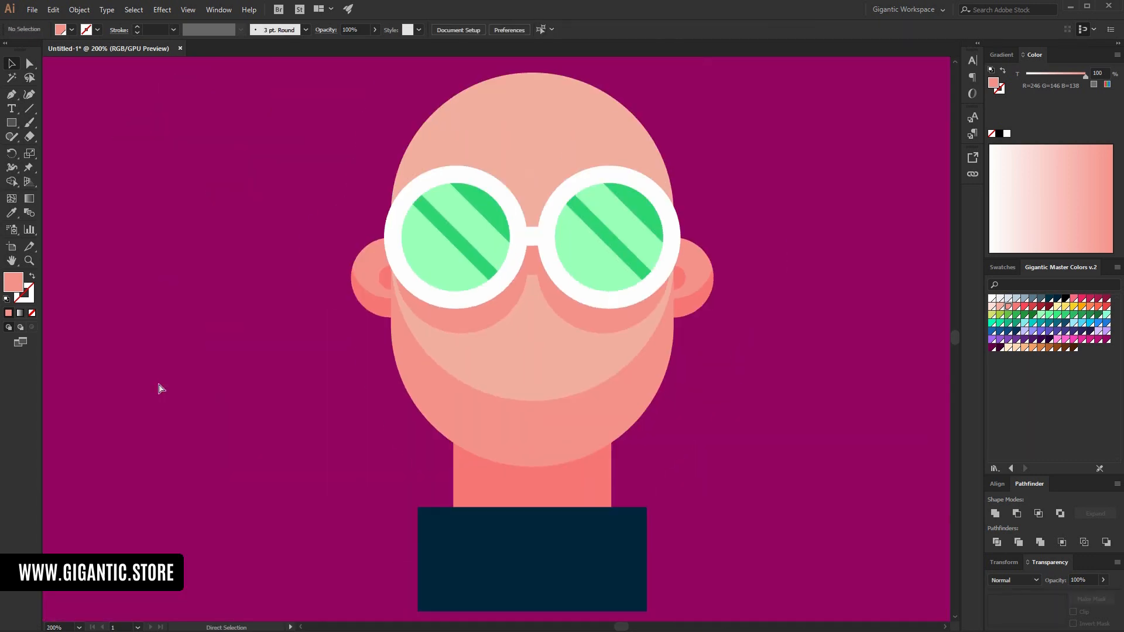
Draw a white circle about 191 px across and cut off its upper half with an overlapping rectangle using Minus Front.
key(l)
drag(754, 194, 922, 362)
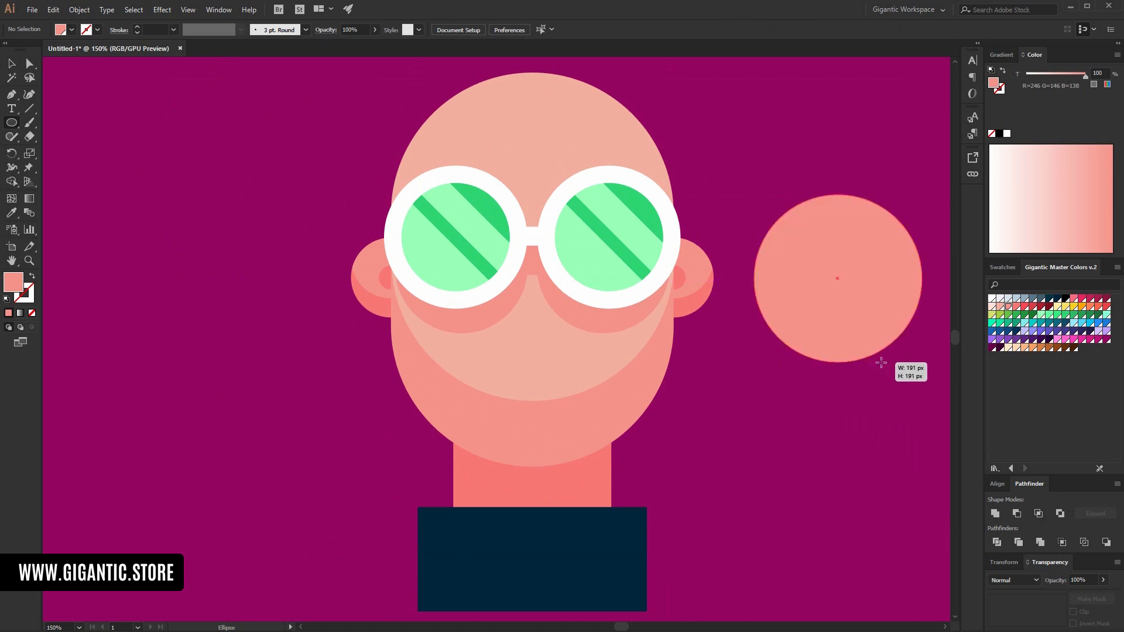
click(992, 299)
key(m)
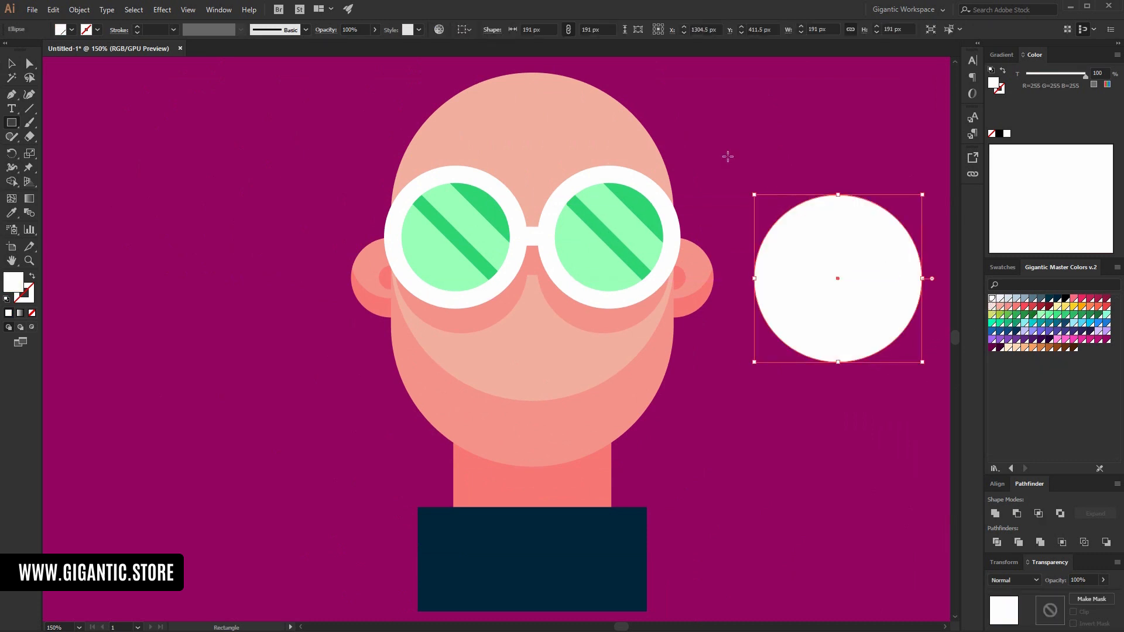
drag(710, 153, 938, 278)
click(12, 64)
shift+click(833, 301)
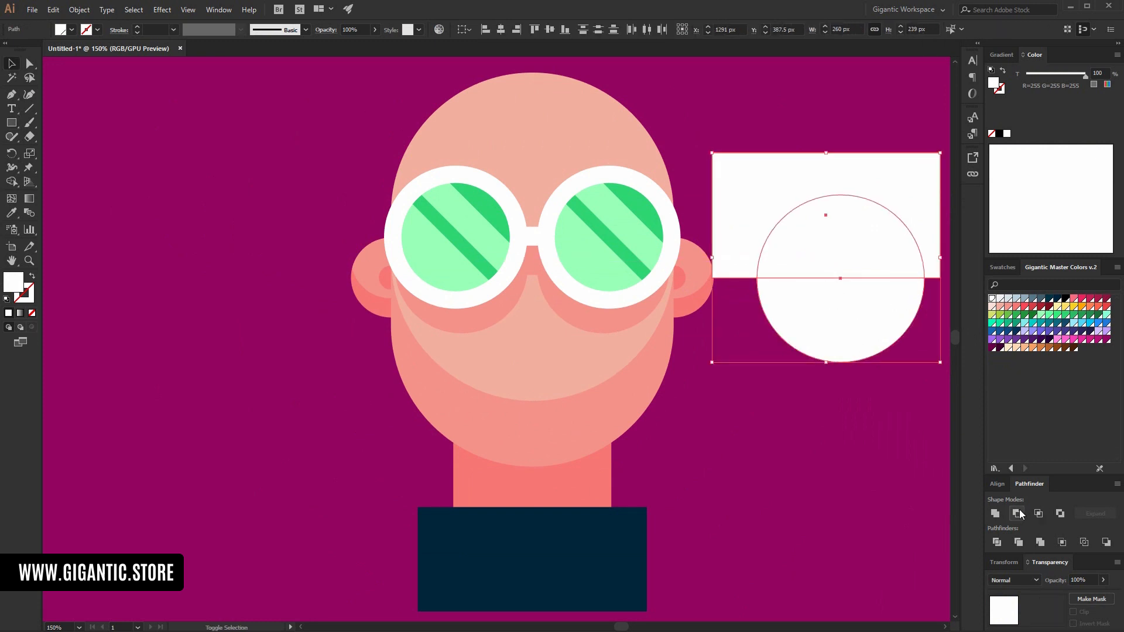
click(1017, 513)
Scale the white half circle down to about 155 by 78 px and place it below the glasses as a smiling mouth.
drag(930, 283, 895, 292)
drag(870, 314, 558, 342)
click(742, 399)
key(ctrl+minus)
key(ctrl+minus)
key(ctrl+minus)
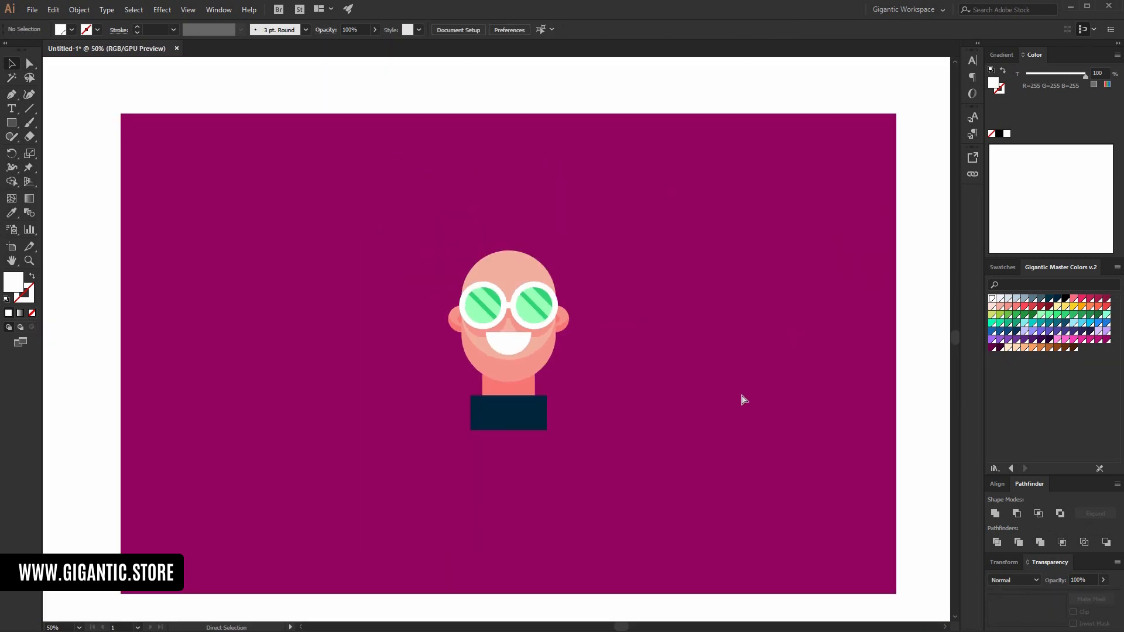
click(509, 346)
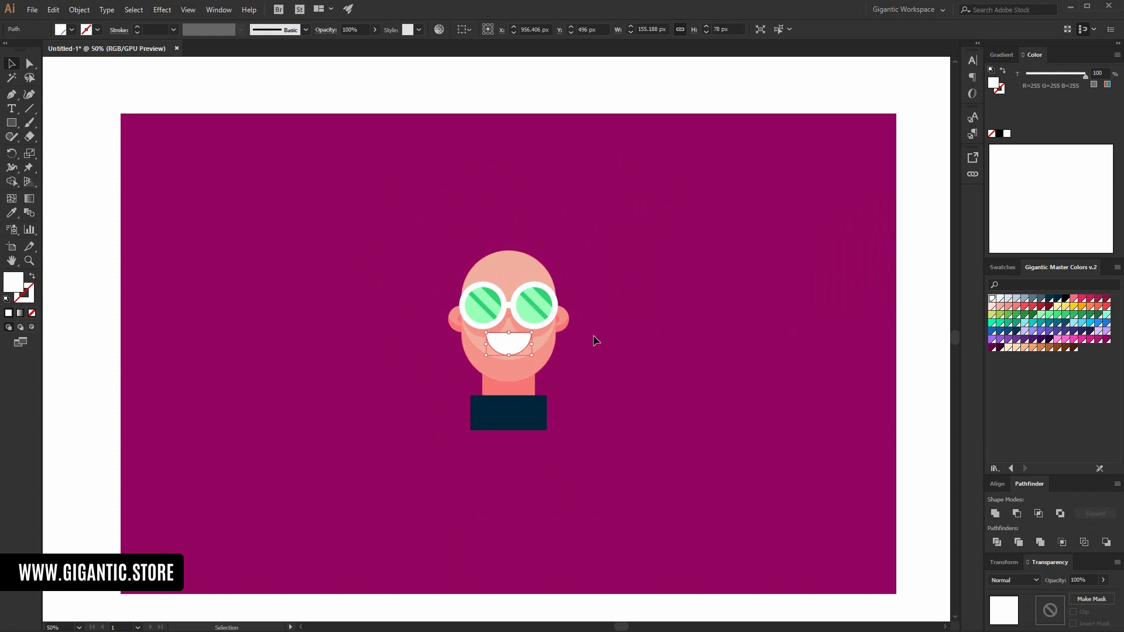
key(ctrl+plus)
key(ctrl+plus)
click(795, 334)
Group all the character's parts except the white glasses, and bring the glasses back in front of that group.
click(561, 263)
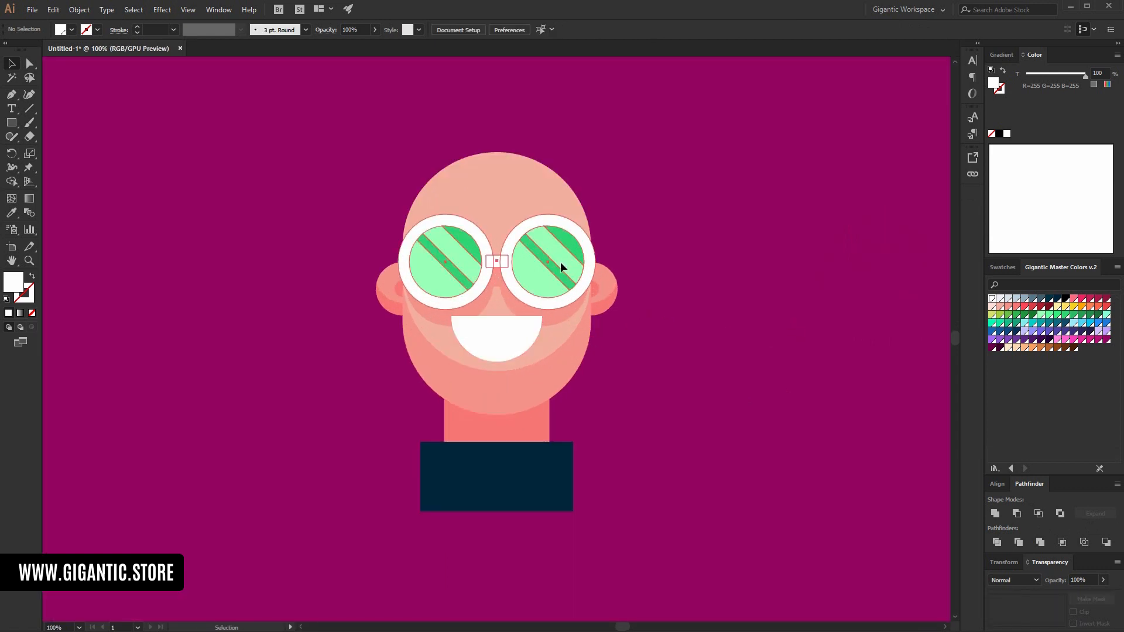
click(667, 239)
drag(680, 118, 315, 510)
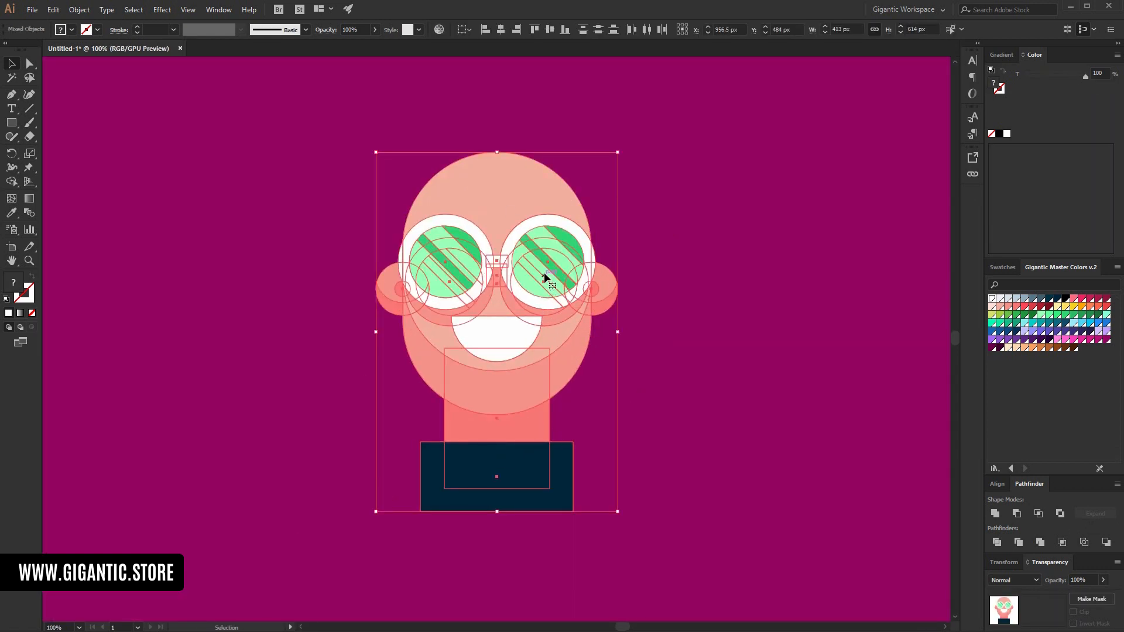
key(ctrl+g)
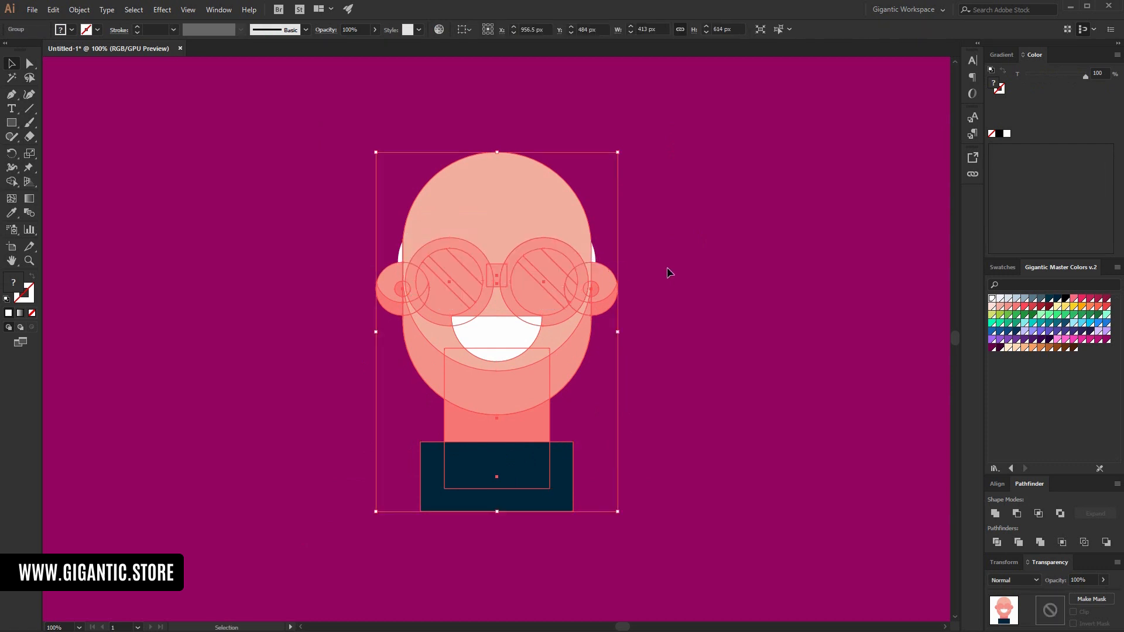
click(710, 275)
key(ctrl)
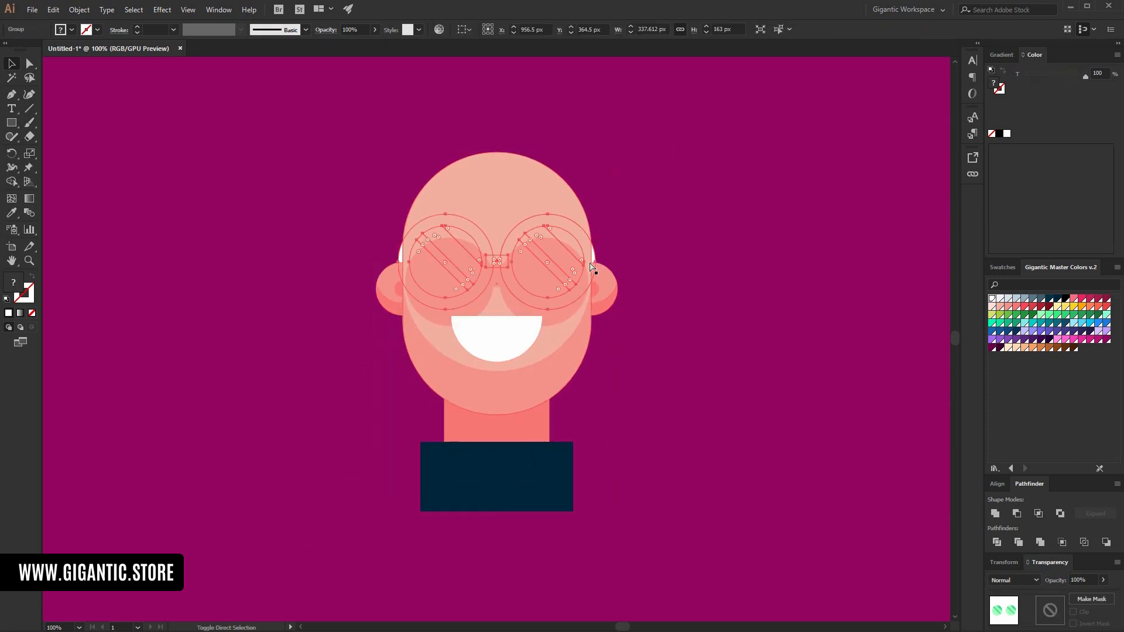
click(705, 289)
Draw a circle about 258 px across in R=65 G=94 B=111 and subtract a rectangle covering its upper half with Minus Front.
scroll(704, 291, up, 2)
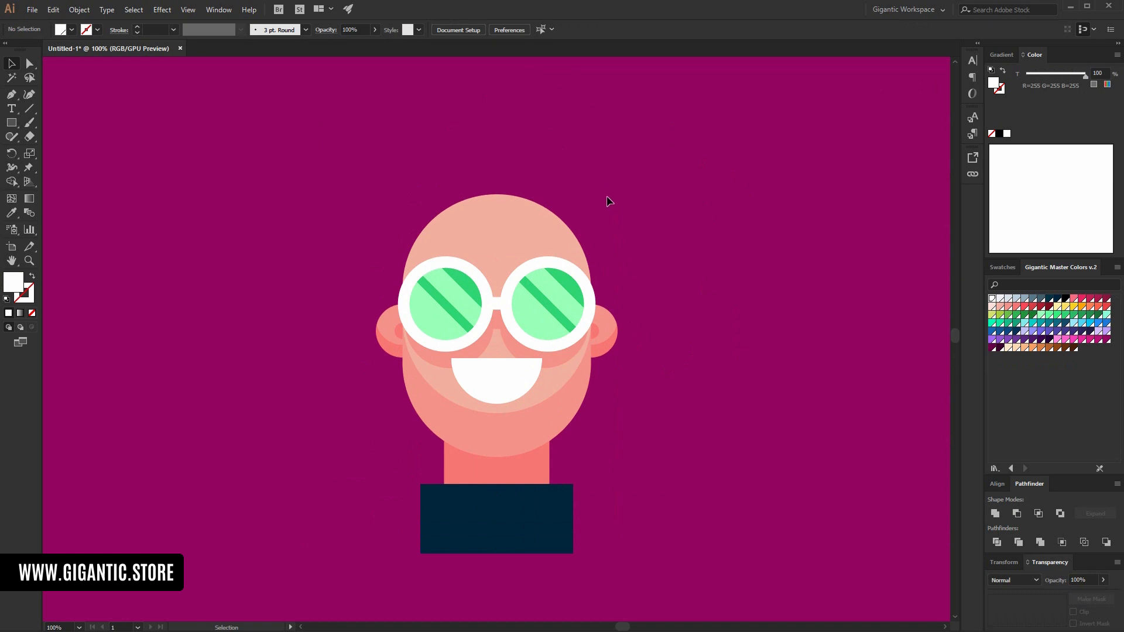
mouse_move(648, 172)
mouse_down()
mouse_move(694, 240)
mouse_move(799, 322)
mouse_up()
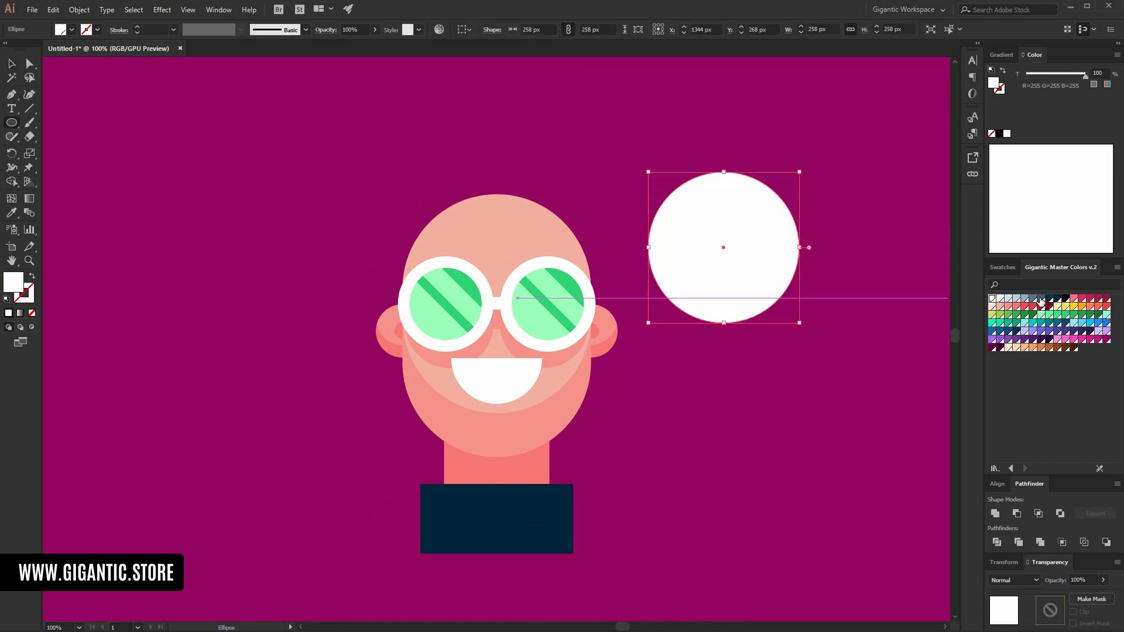
click(1041, 299)
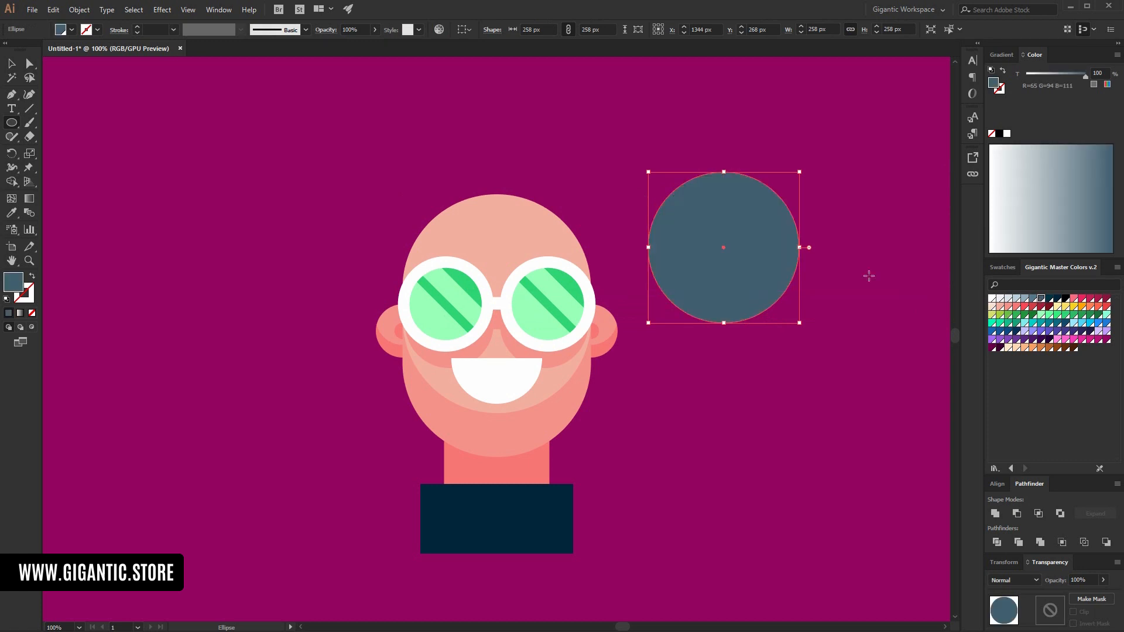
key(m)
drag(564, 136, 842, 248)
key(v)
shift+click(724, 287)
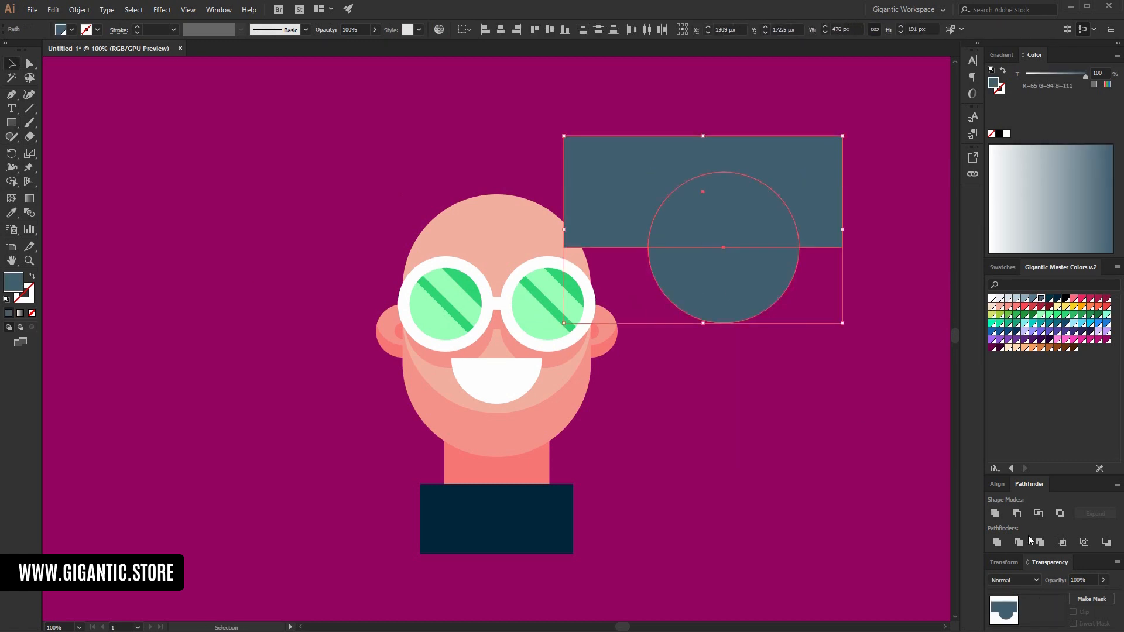
click(1017, 514)
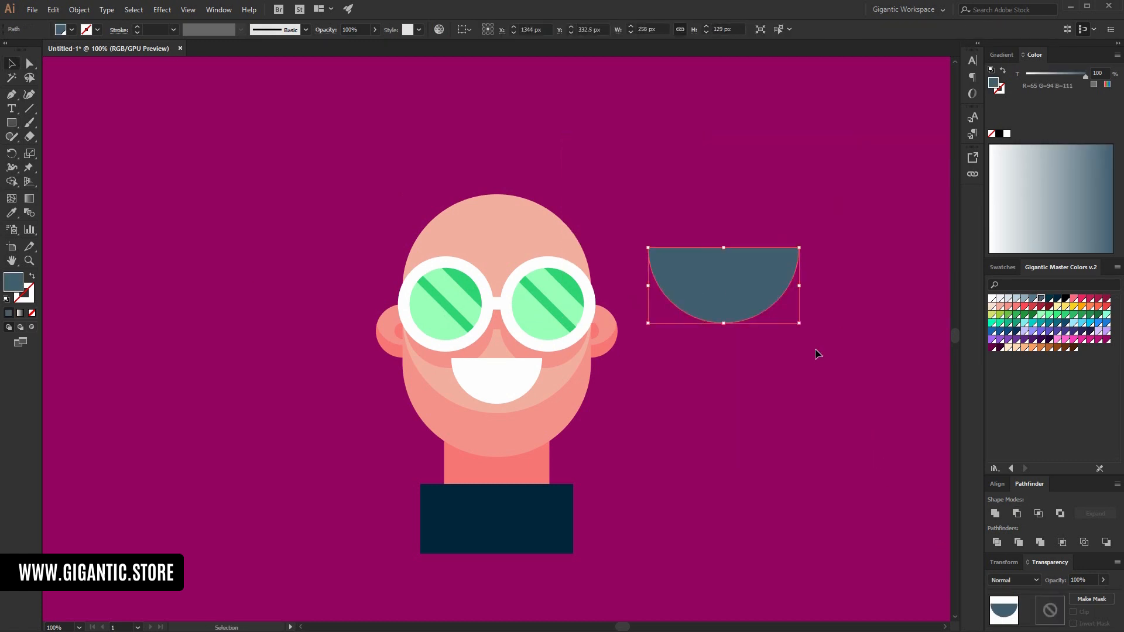
Place the half circle on top of the head, tilt it to lean left and scale it to about 168 by 218 px.
scroll(772, 281, up, 3)
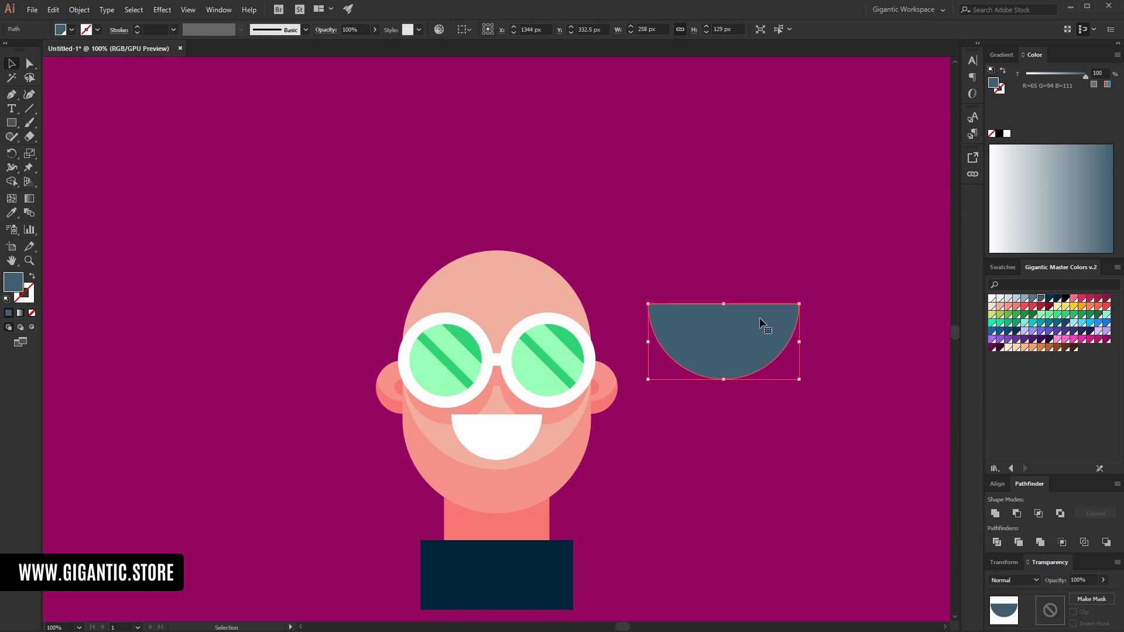
drag(722, 327, 492, 247)
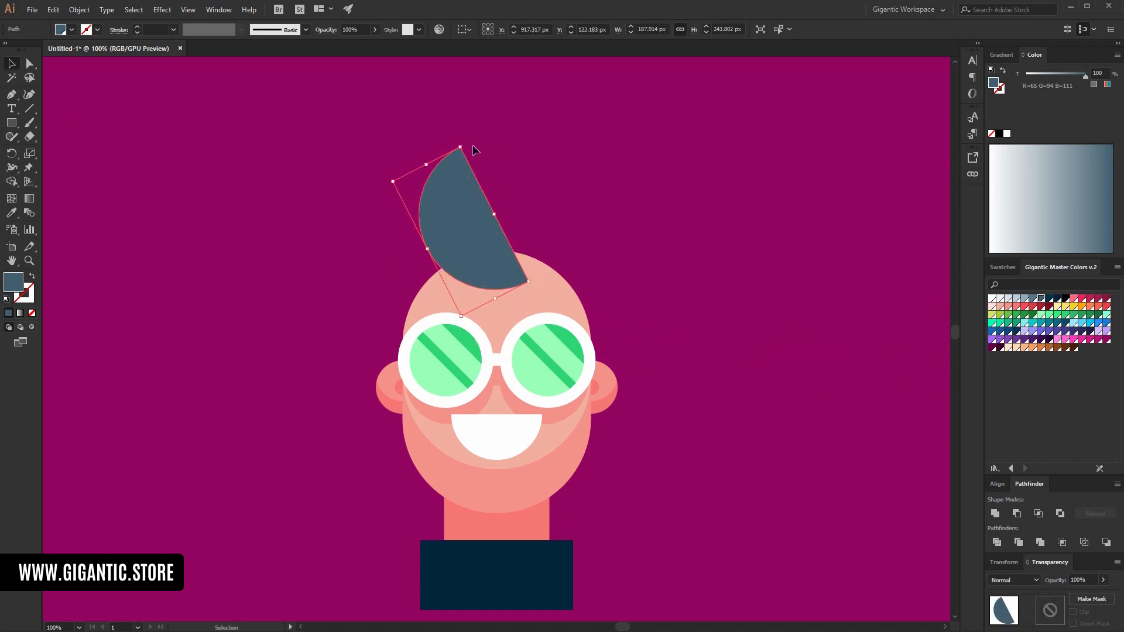
drag(462, 149, 461, 168)
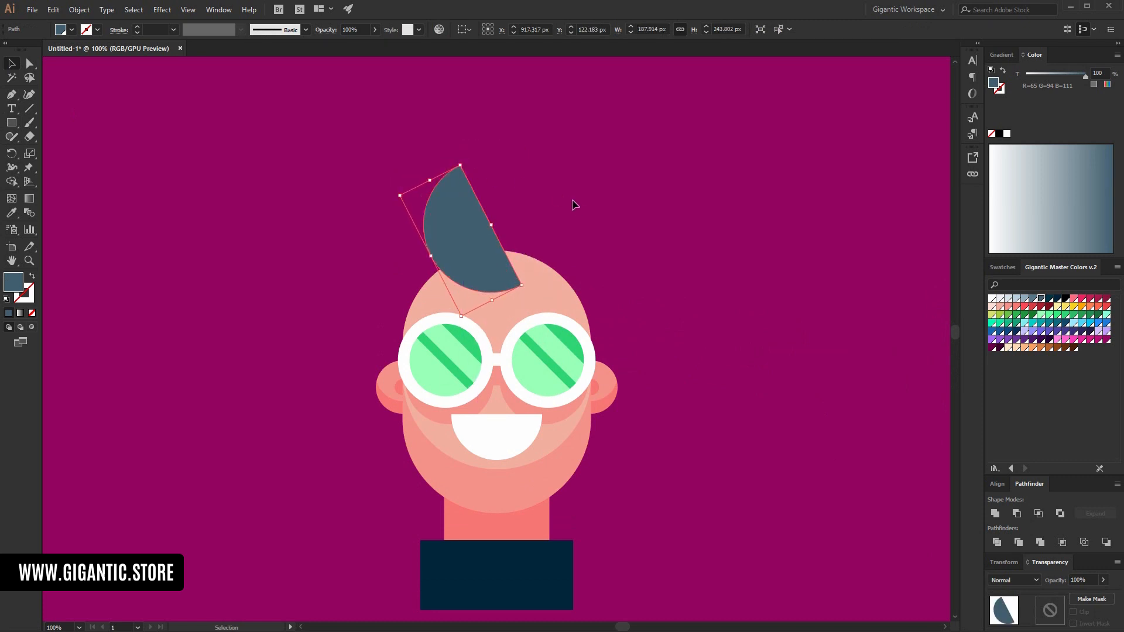
click(534, 217)
Add a smaller copy of the half circle, about 134 by 163 px, leaning right, and fill it with R=86 G=120 B=139.
click(487, 231)
drag(462, 158, 556, 223)
click(666, 211)
click(623, 214)
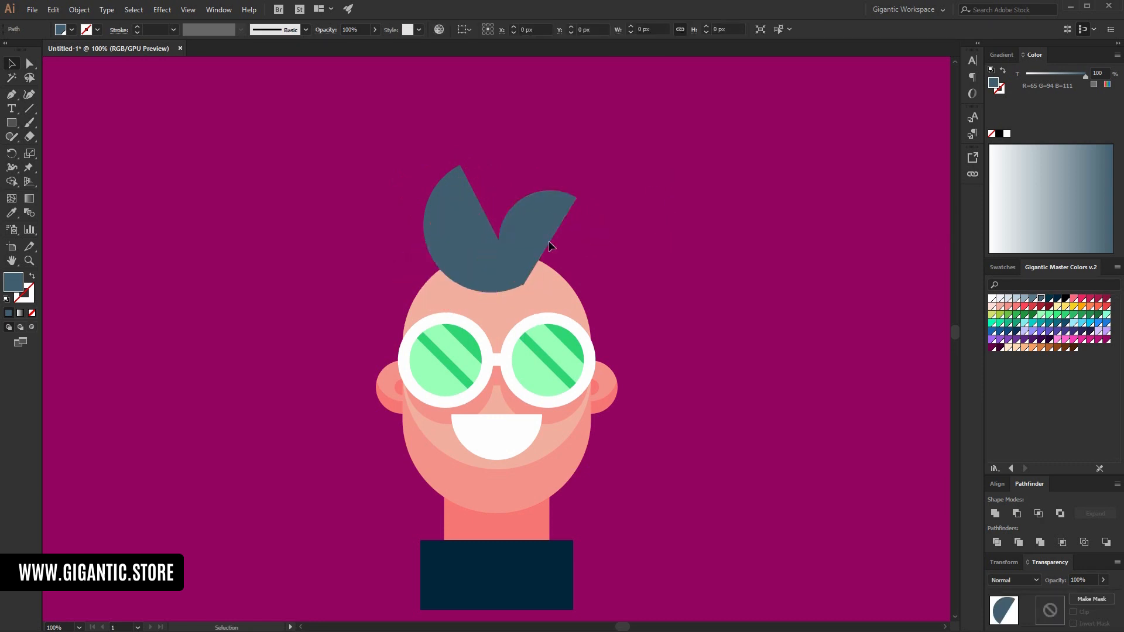
click(487, 249)
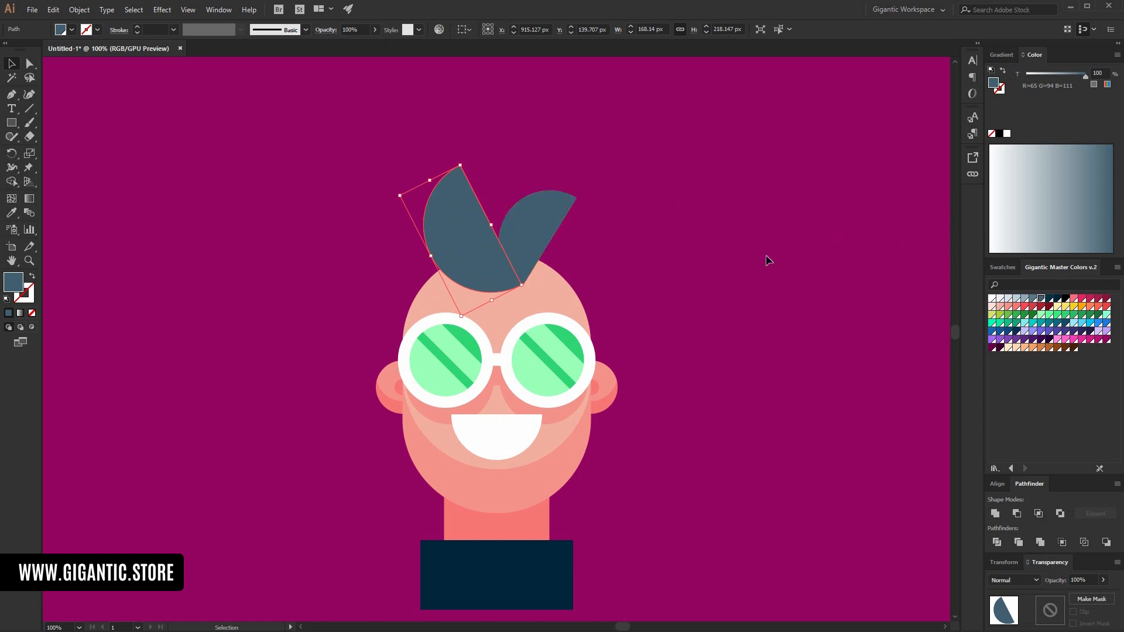
click(561, 230)
click(1033, 299)
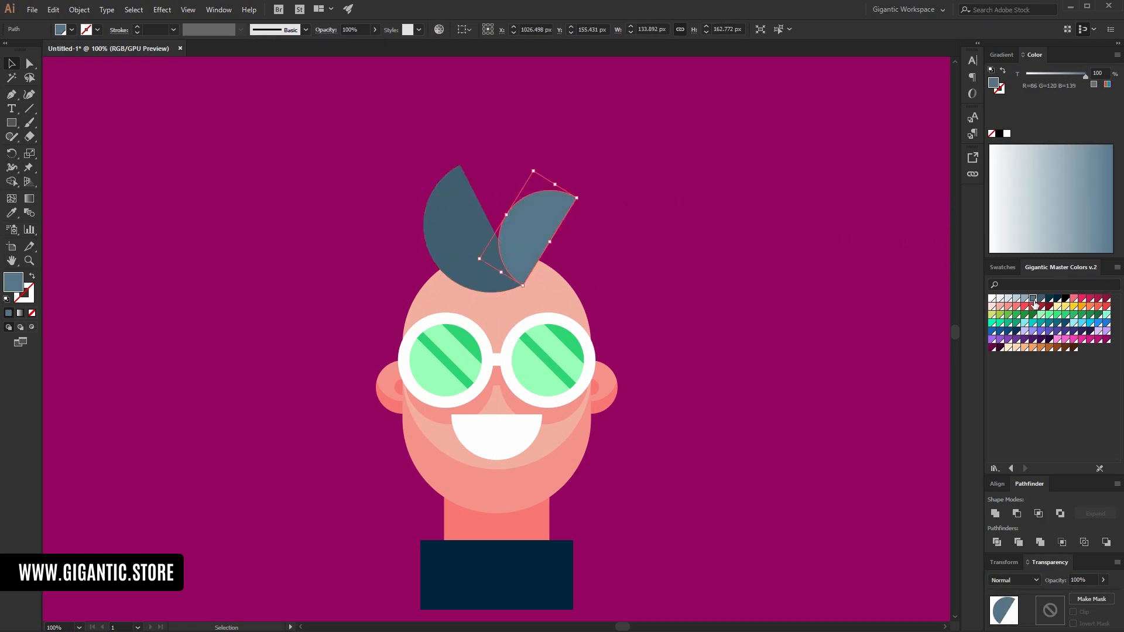
click(859, 329)
Move the lighter half circle so its lower tip meets the lower corner of the darker half circle.
click(532, 237)
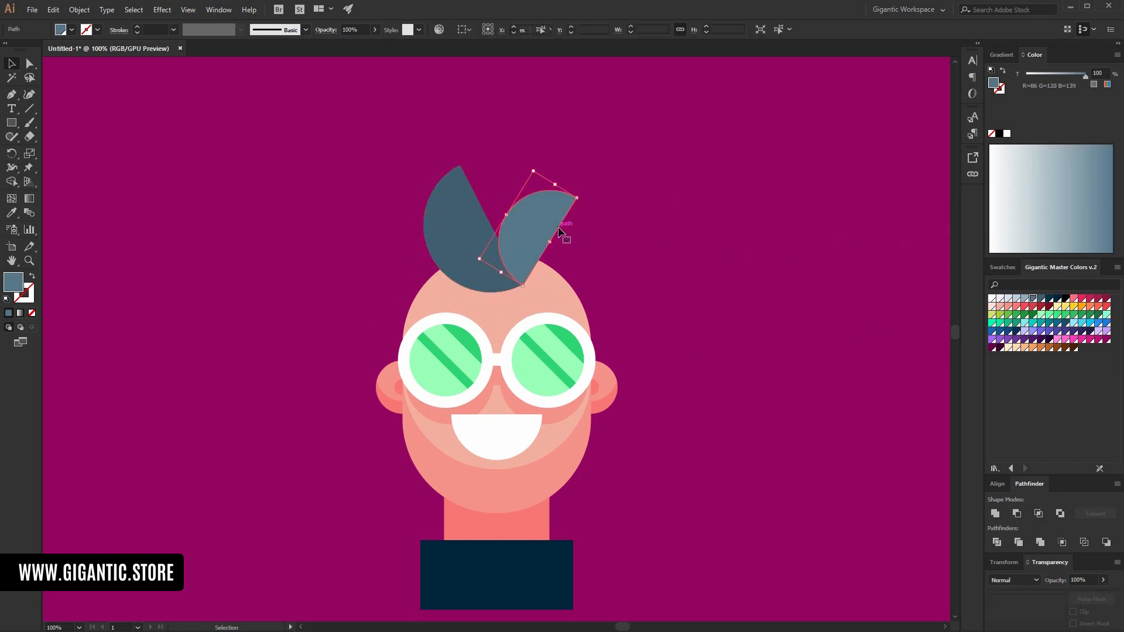
click(630, 293)
click(489, 281)
click(536, 240)
click(694, 258)
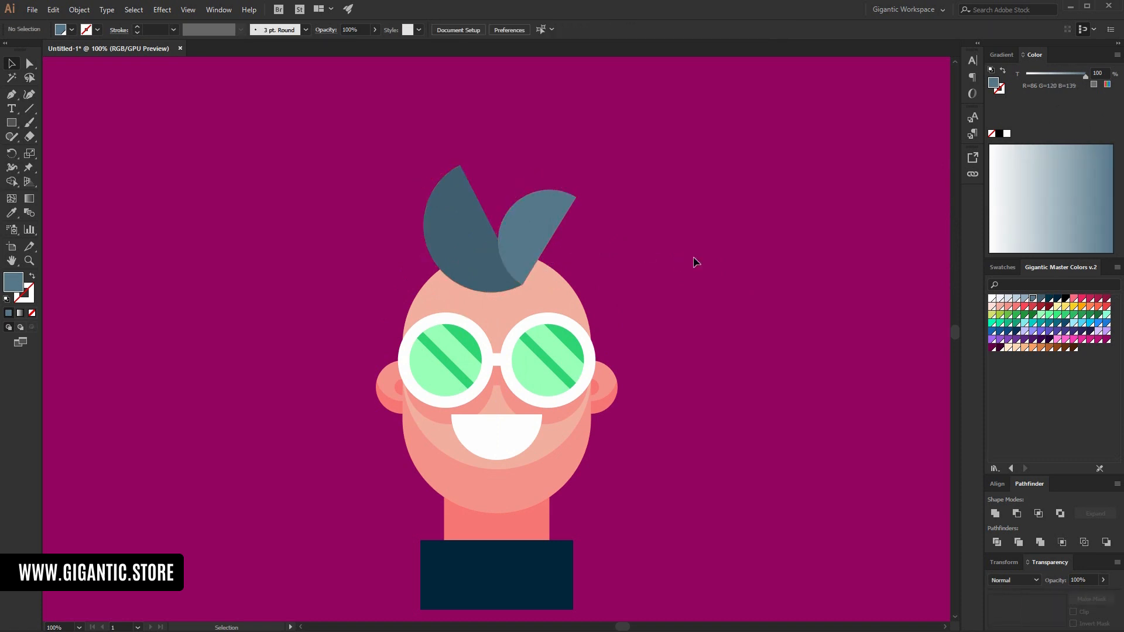
key(ctrl+plus)
key(ctrl+plus)
scroll(740, 240, up, 2)
key(ctrl+plus)
key(ctrl+plus)
key(ctrl+plus)
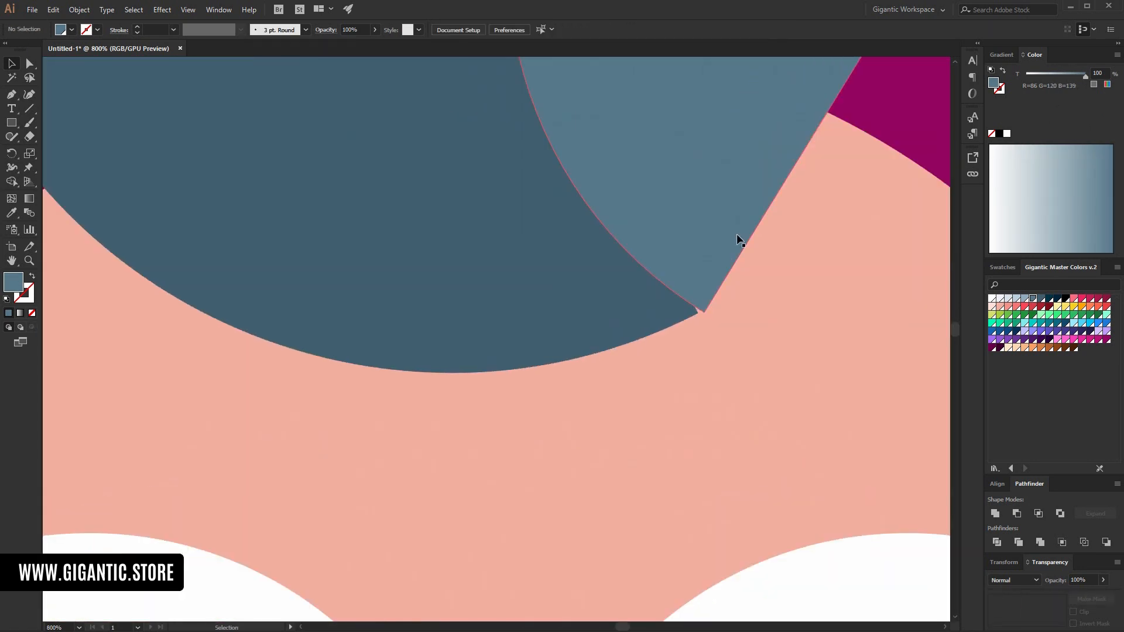
drag(699, 313, 701, 293)
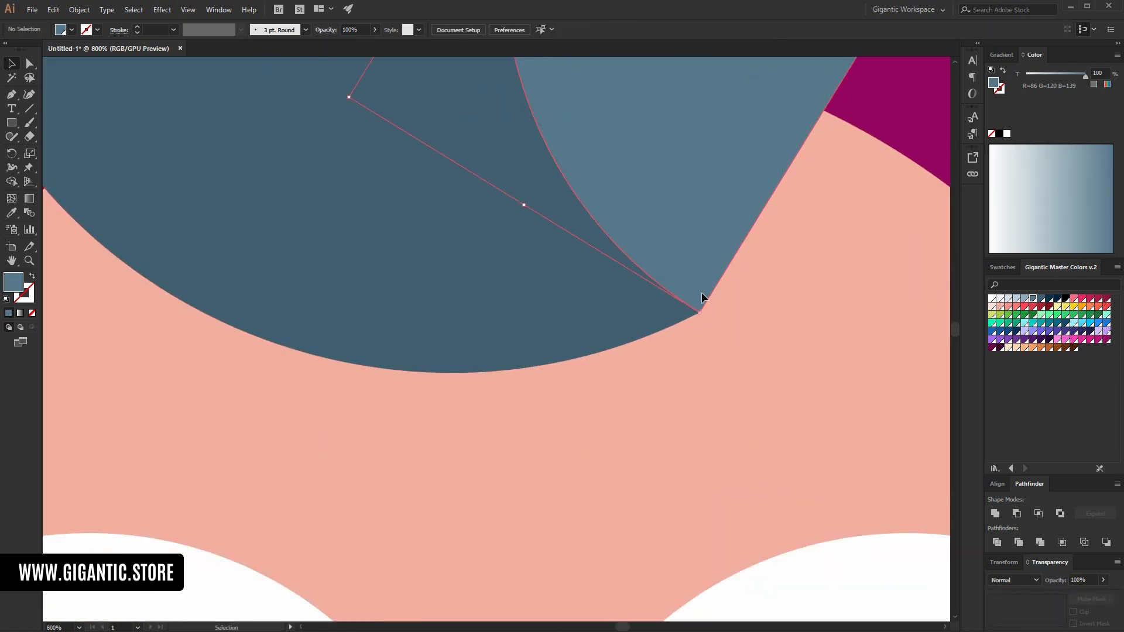
key(ctrl+minus)
key(ctrl+minus)
key(ctrl+minus)
key(ctrl+minus)
key(ctrl+minus)
key(ctrl+minus)
key(ctrl+minus)
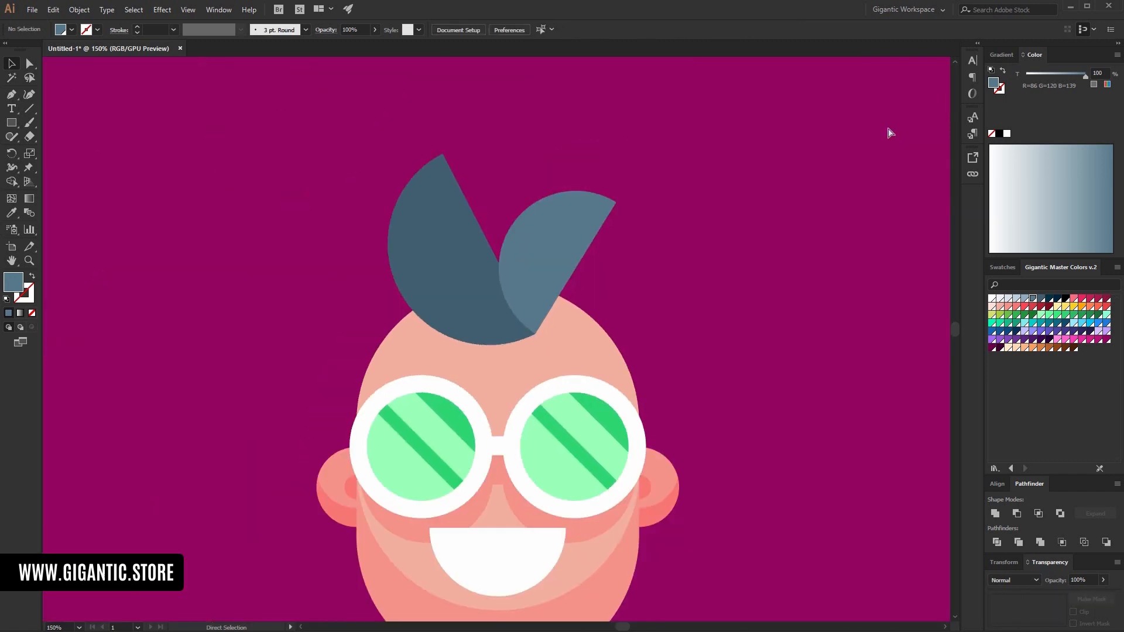
Add a copy of the darker half circle, rotated to curve right from the shared lower tip, behind the lighter one, about 175 by 273 px.
key(ctrl+plus)
key(ctrl+plus)
scroll(877, 270, down, 1)
scroll(877, 271, down, 1)
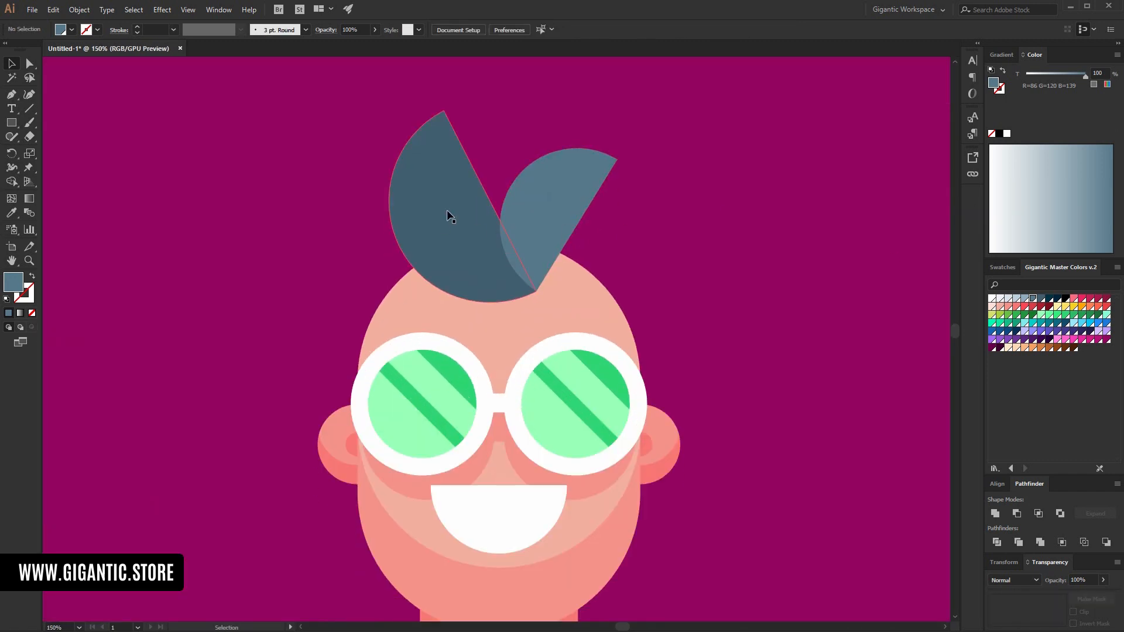
click(451, 202)
drag(499, 291, 788, 90)
drag(714, 165, 656, 163)
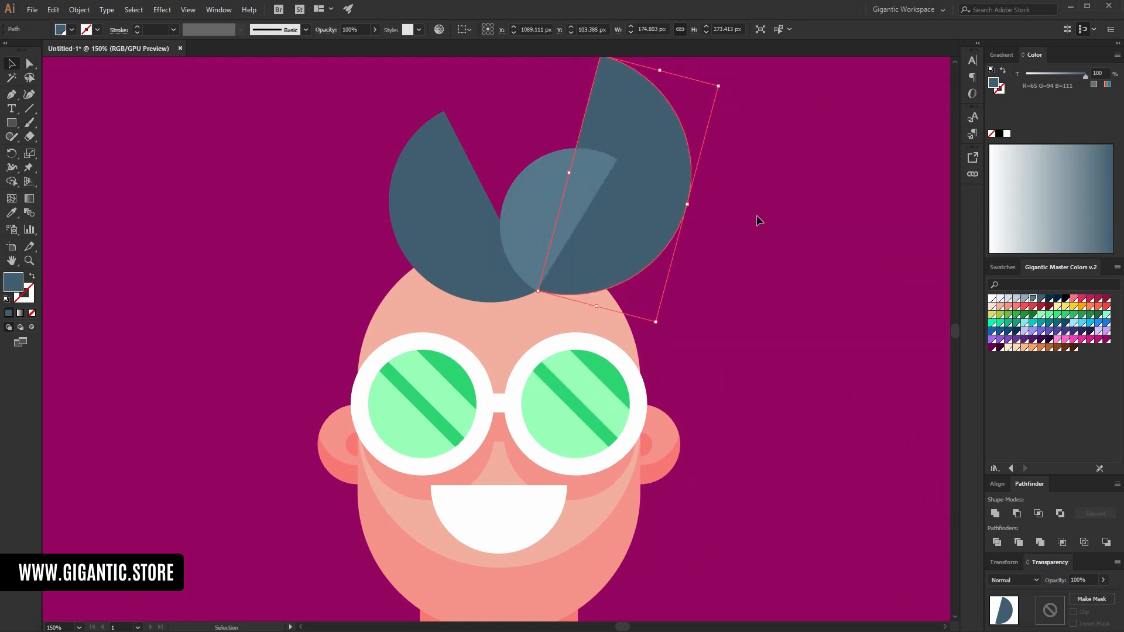
click(719, 294)
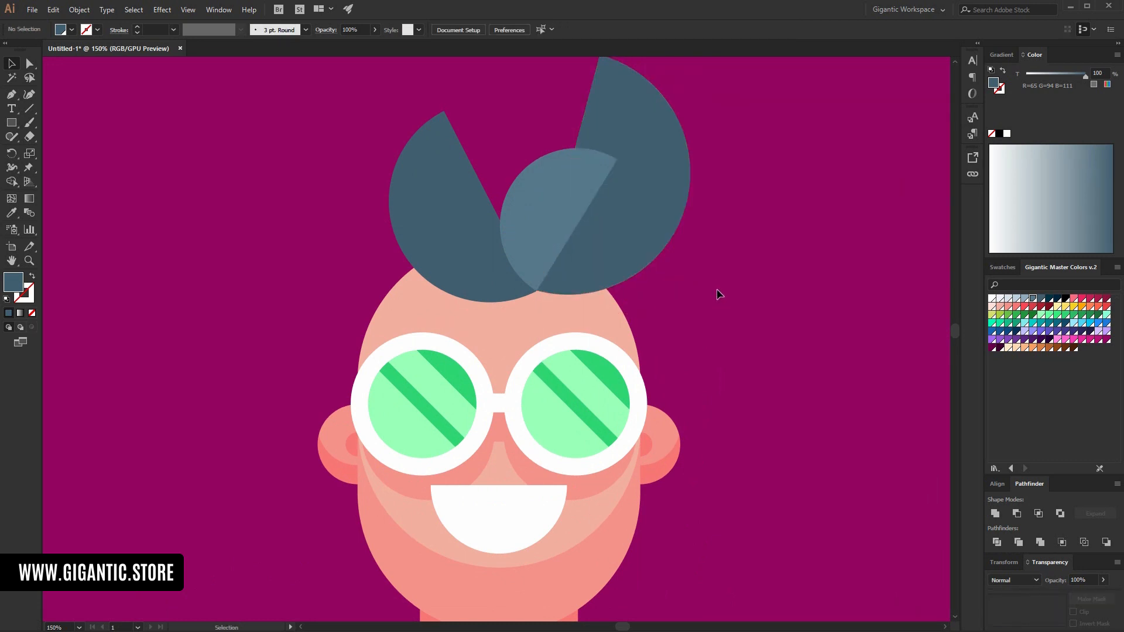
Add a copy of the left half circle enlarged to about 214 by 277 px, fill it R=0 G=51 B=67, and offset it left.
scroll(719, 294, up, 2)
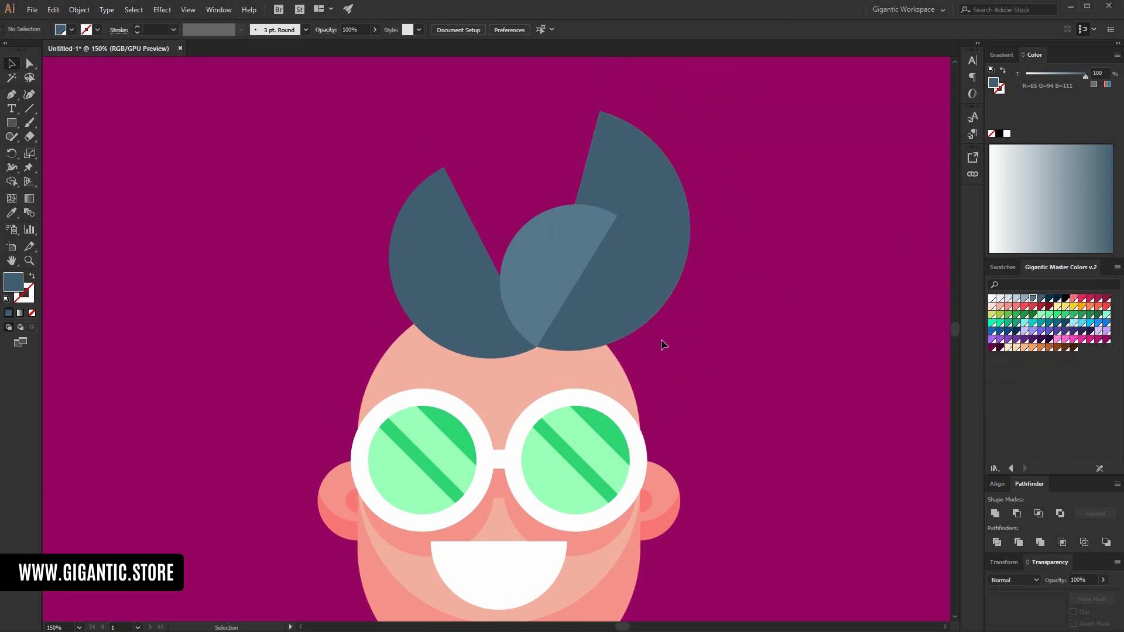
scroll(662, 344, down, 2)
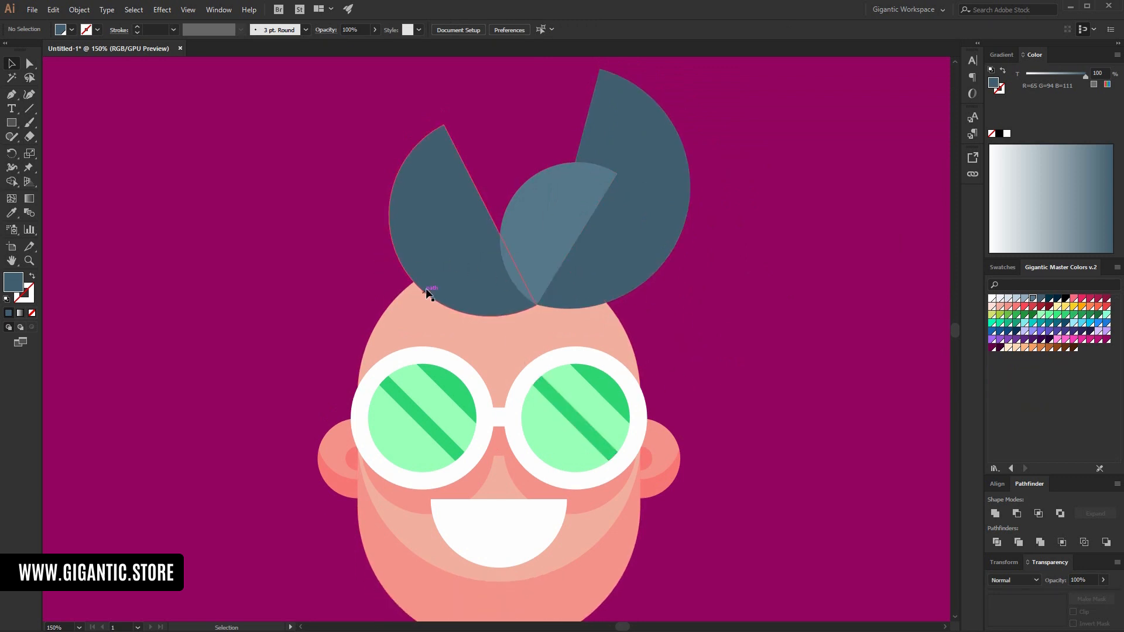
click(433, 269)
scroll(455, 313, up, 4)
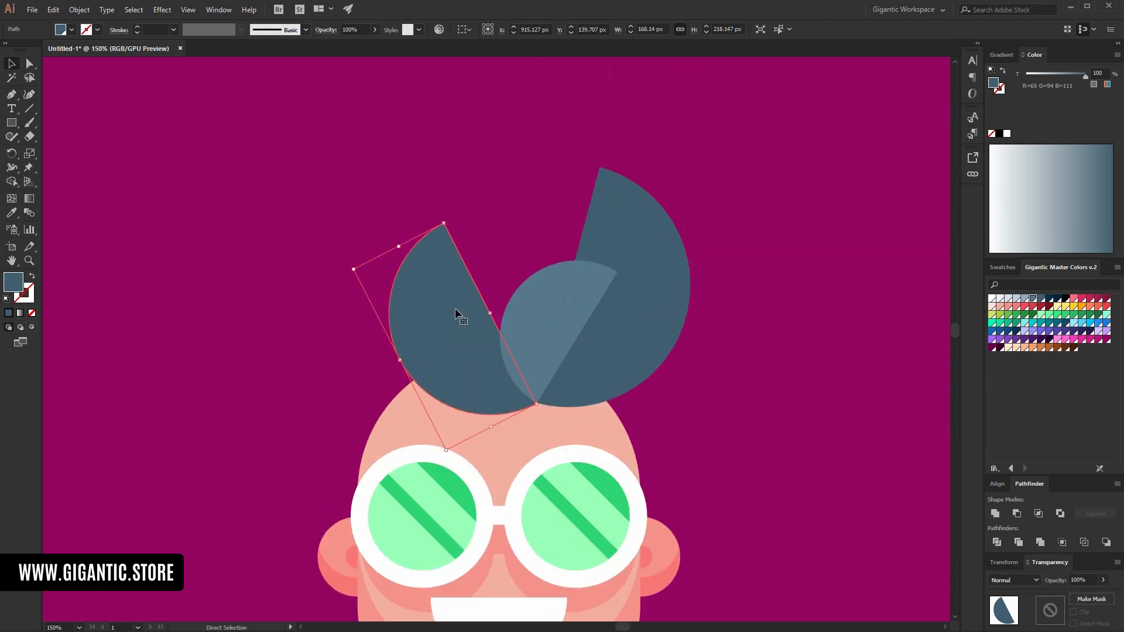
drag(446, 222, 495, 138)
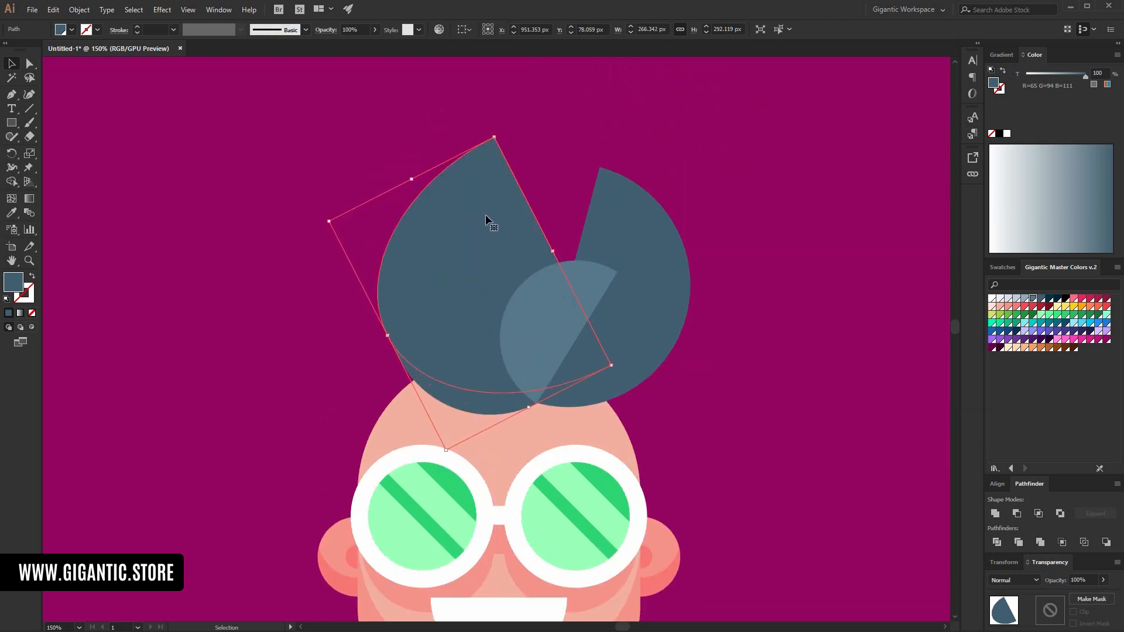
key(ctrl+z)
key(v)
drag(445, 223, 394, 239)
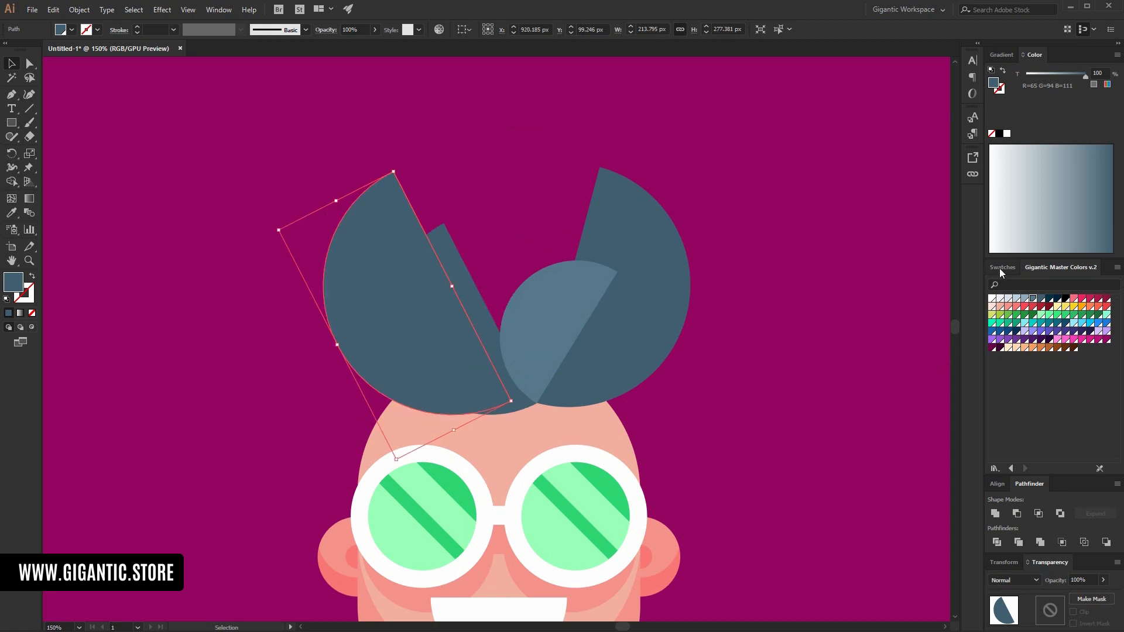
click(1049, 299)
drag(378, 304, 358, 312)
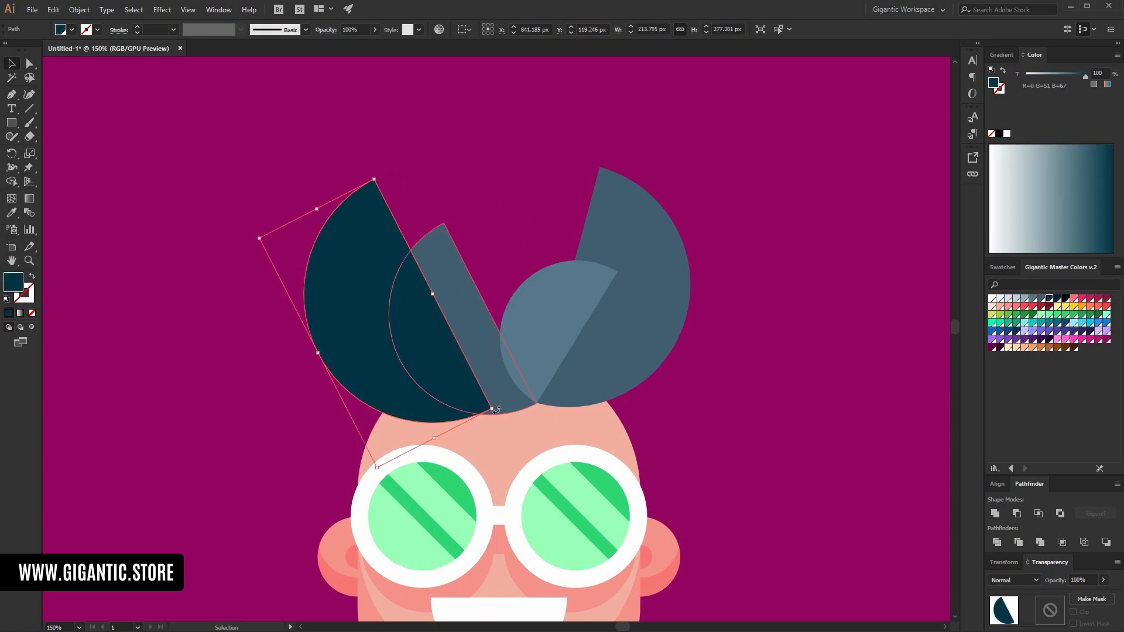
click(695, 353)
Bring the three lighter grey-blue half circles in front of the dark teal one.
click(468, 311)
shift+click(552, 312)
shift+click(648, 301)
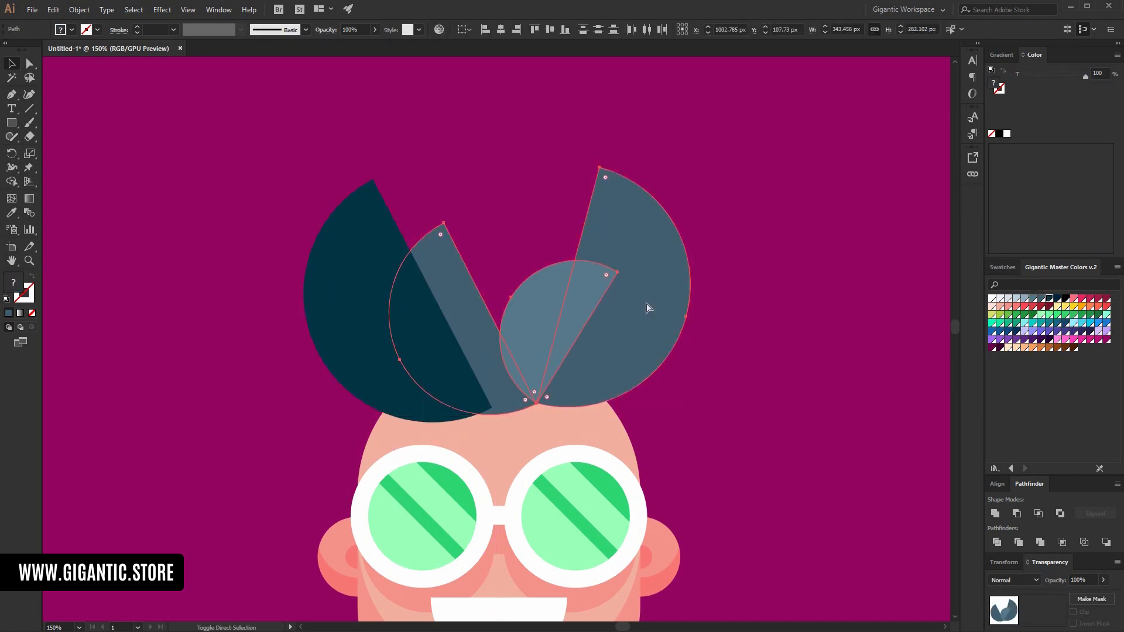
click(743, 324)
scroll(744, 329, down, 3)
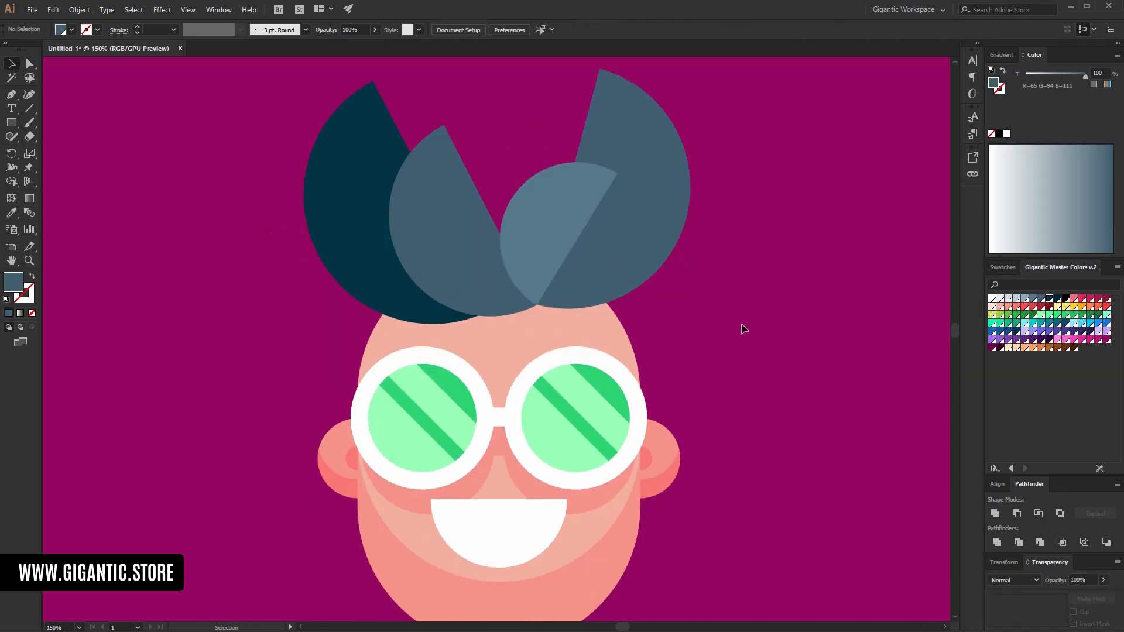
Add a copy of the dark teal half circle, about 179 by 231 px in R=0 G=36 B=57, behind it at the head's left side.
click(388, 287)
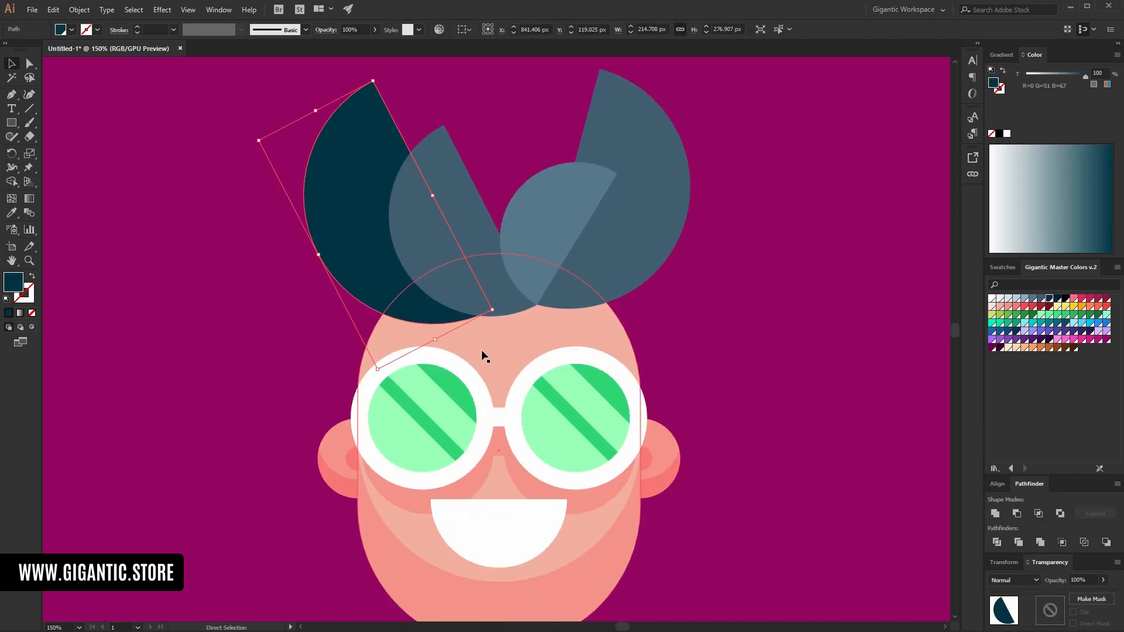
key(ctrl+c)
key(ctrl+f)
drag(373, 81, 373, 128)
drag(356, 248, 332, 309)
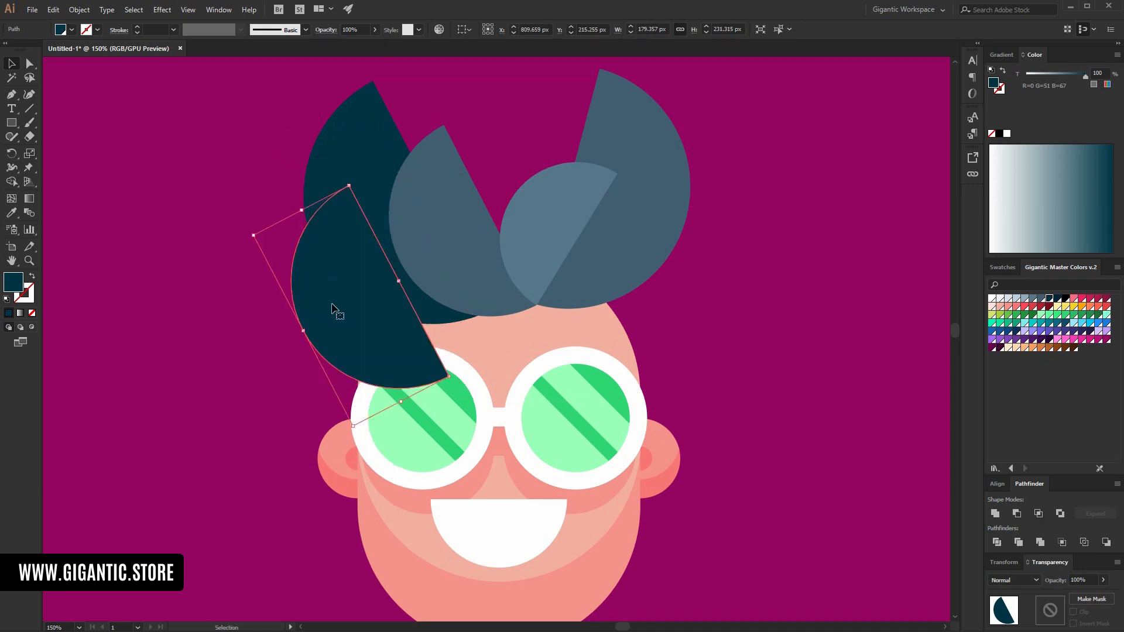
click(1056, 300)
click(799, 339)
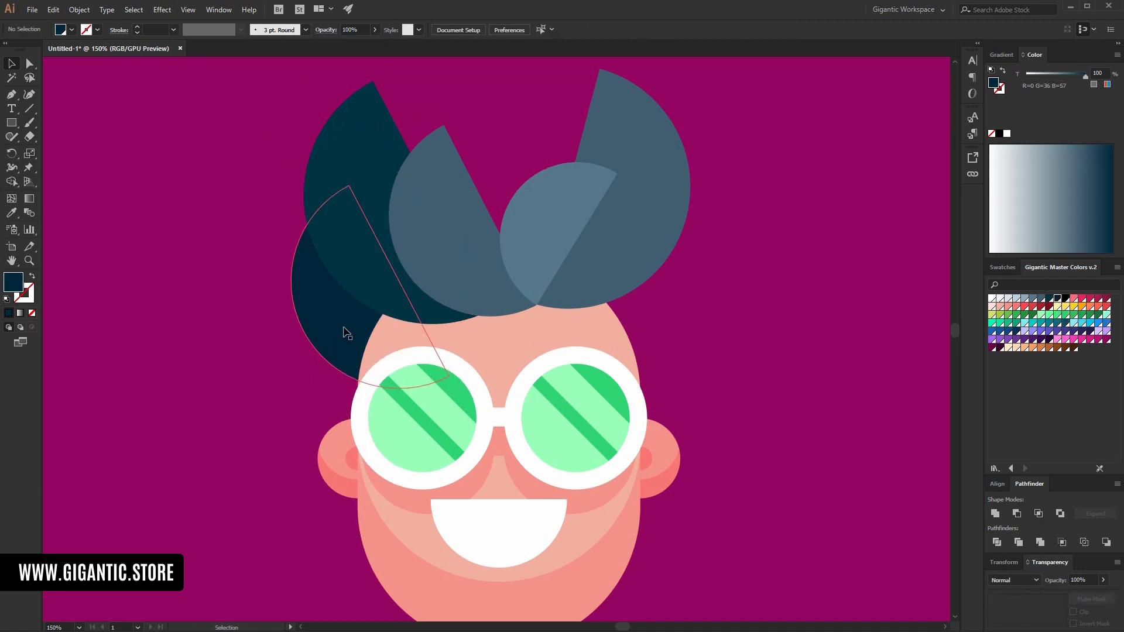
drag(344, 327, 335, 322)
click(230, 391)
Copy the dark teal half circle, rotate it so its curved side faces down, and place it over the left ear, about 277 by 215 px.
click(367, 283)
key(ctrl+c)
key(ctrl+f)
drag(352, 241, 177, 420)
drag(322, 490, 391, 183)
drag(195, 443, 345, 444)
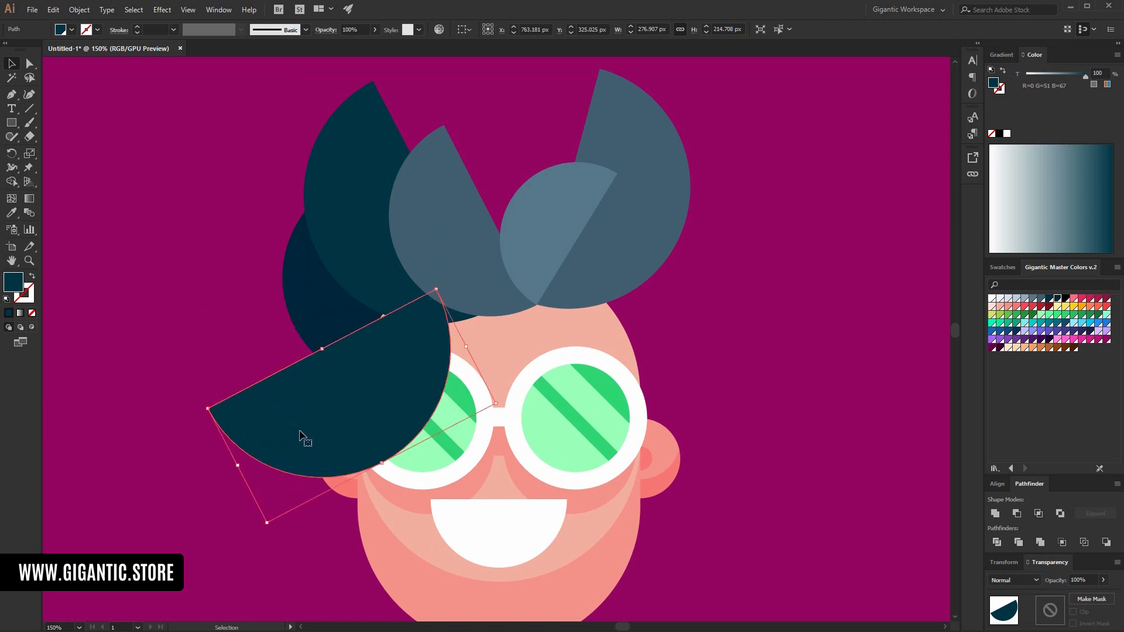
Duplicate the rotated half circle slightly lower and to the right, fill the copy R=0 G=36 B=57, and send both to the back.
drag(299, 416, 378, 468)
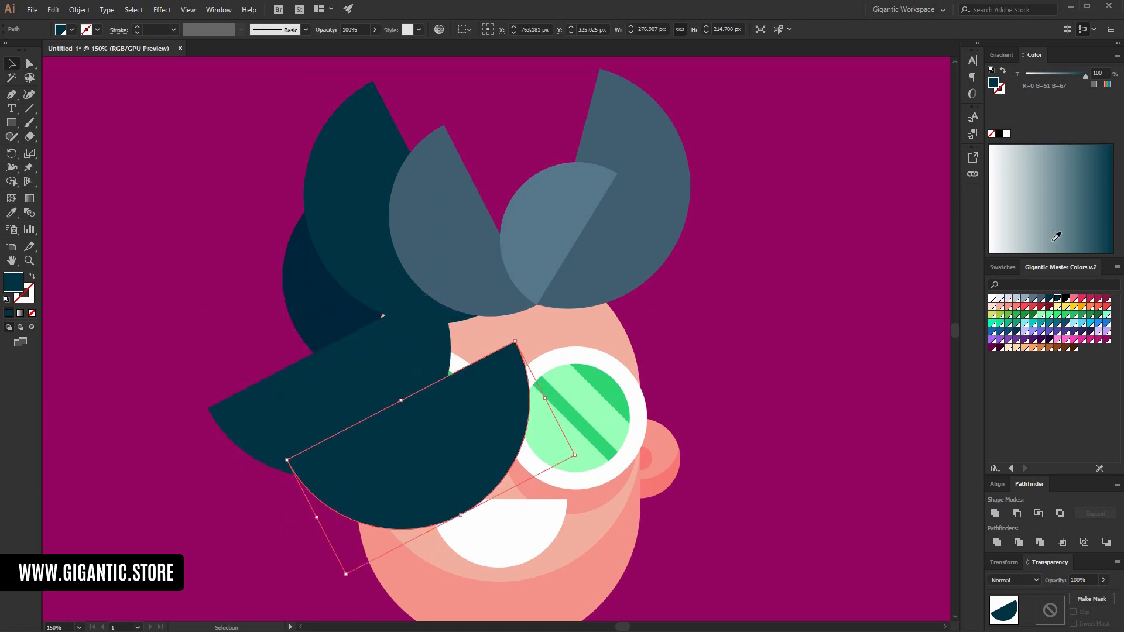
click(1059, 299)
click(1065, 299)
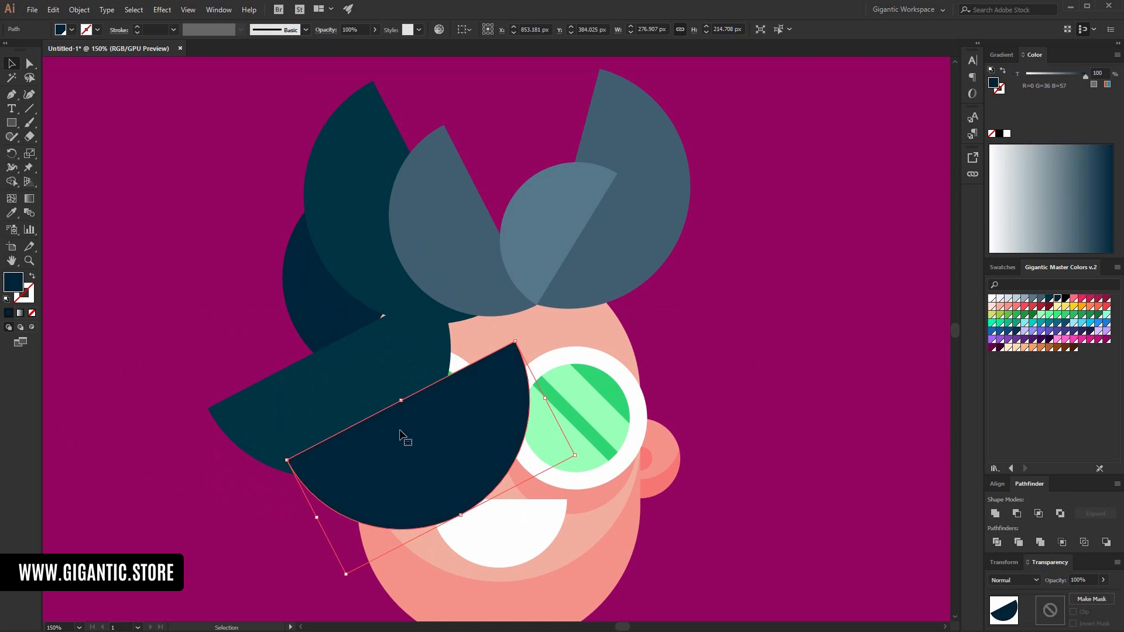
key(ctrl+shift+[)
shift+click(390, 381)
key(ctrl+shift+[)
click(168, 359)
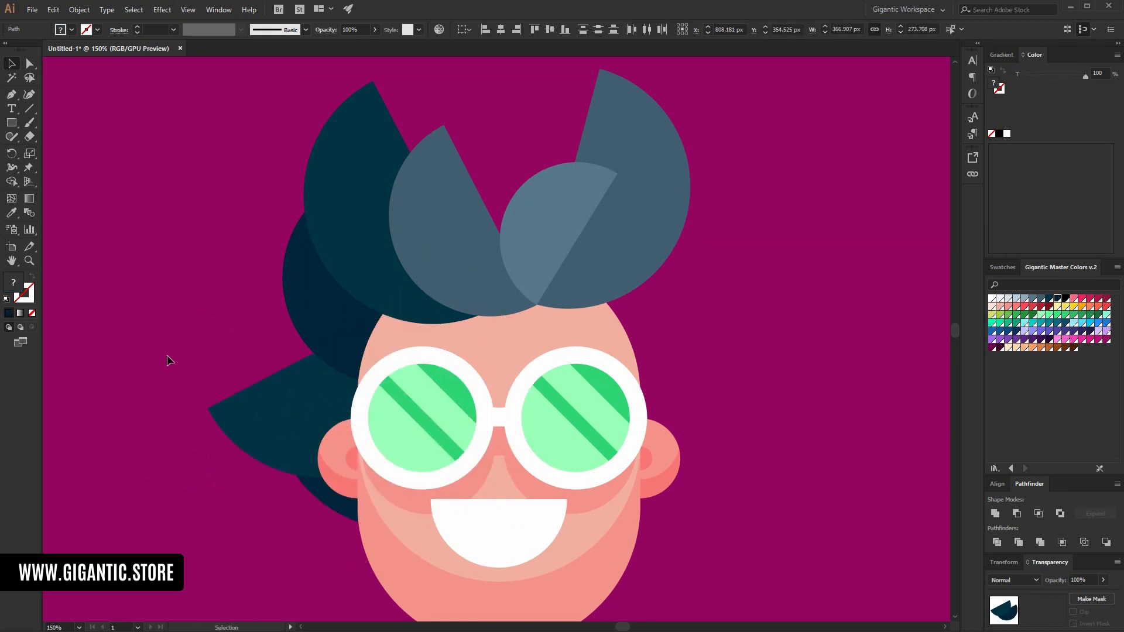
Add a rotated copy of the left grey-blue half circle, about 225 by 151 px, above the left ear and send it to the back.
key(a)
click(475, 283)
key(v)
alt+drag(477, 269, 214, 412)
drag(281, 452, 305, 364)
drag(214, 386, 339, 367)
key(ctrl+shift+bracketleft)
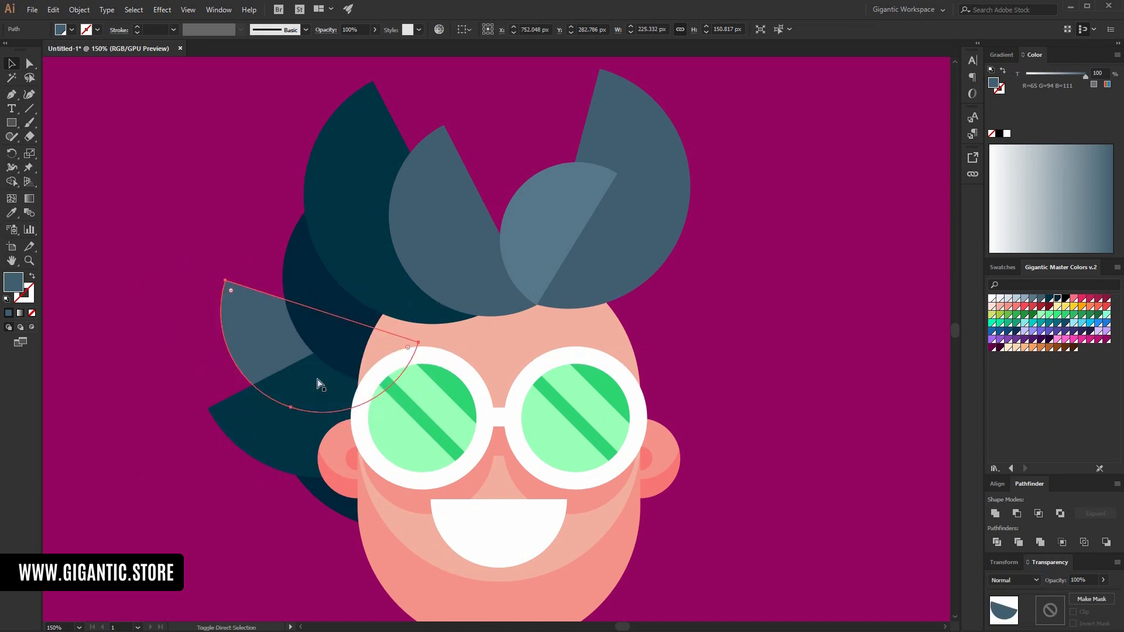
Shift the navy half circle outward to the left and adjust the position of the dark teal one beside the left ear.
drag(312, 283, 290, 274)
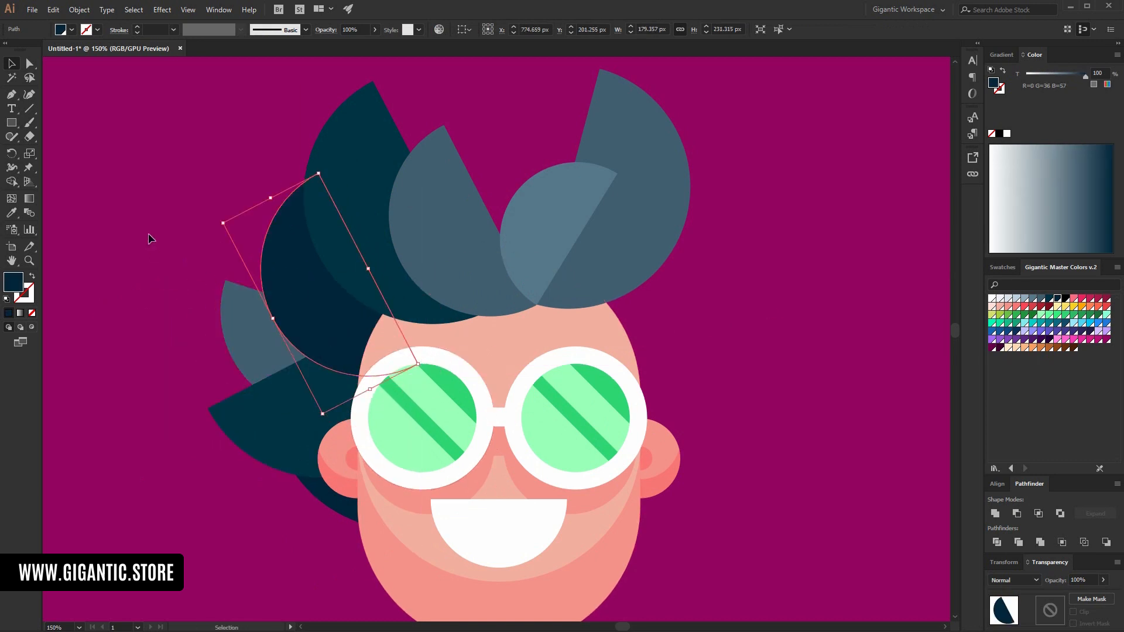
click(147, 235)
drag(270, 443, 274, 434)
click(146, 491)
Duplicate the four half circles at the head's left side over to the right side and reflect the copies horizontally.
scroll(860, 329, down, 3)
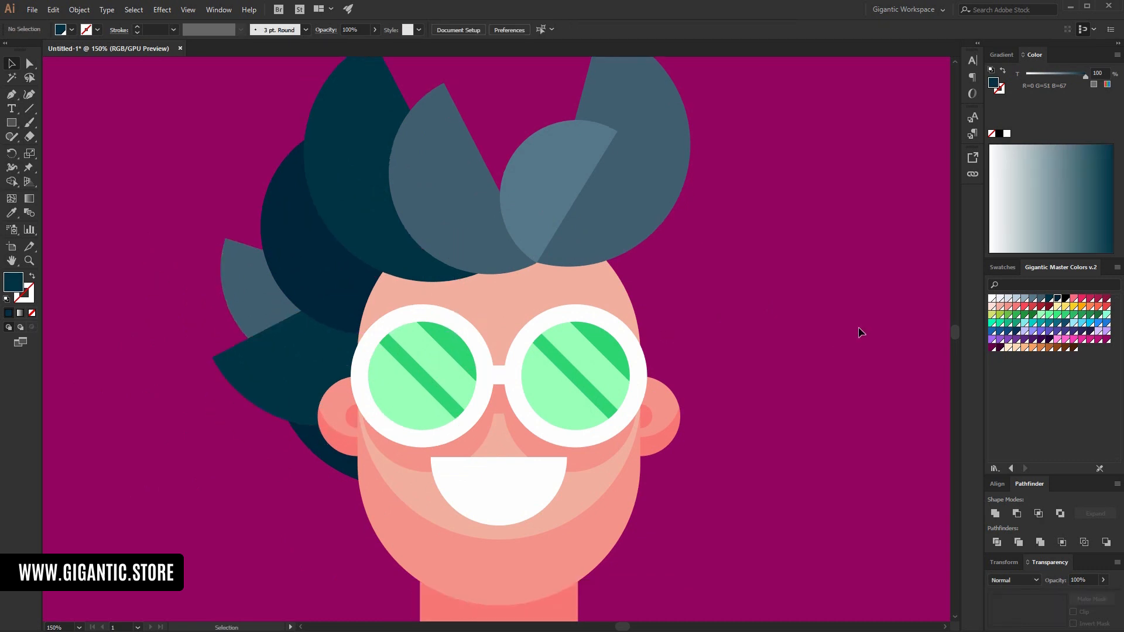
scroll(854, 332, up, 2)
scroll(849, 334, down, 2)
drag(264, 406, 302, 454)
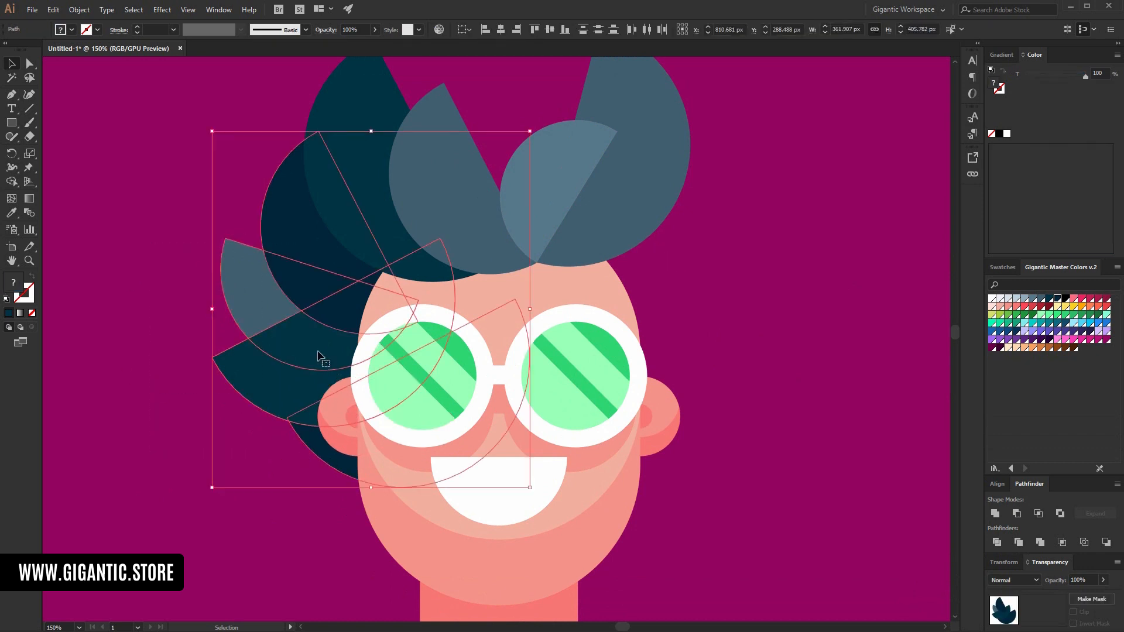
drag(320, 355, 590, 355)
right_click(652, 314)
mouse_move(691, 469)
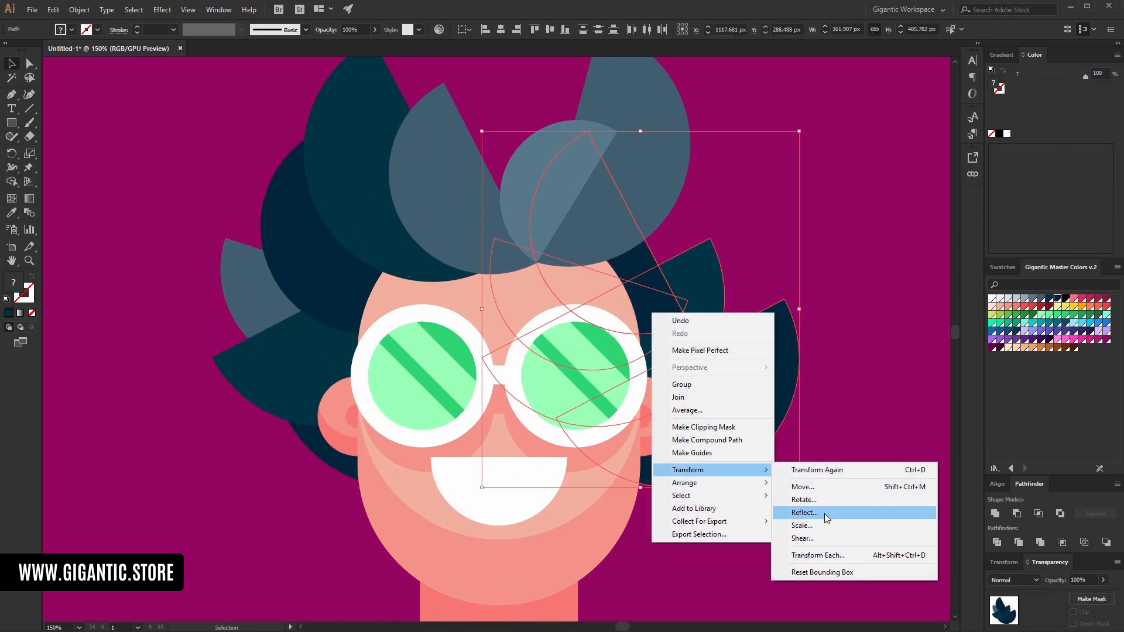
click(824, 514)
key(Return)
Nudge the mirrored half circles left so they sit against the right side of the head like their counterparts.
key(Left)
key(Left)
key(Left)
key(Left)
key(Left)
key(Left)
key(Left)
key(Left)
key(Left)
key(Left)
key(Left)
key(Left)
key(Left)
key(Left)
key(Left)
key(Left)
key(Left)
key(Left)
key(Left)
key(Left)
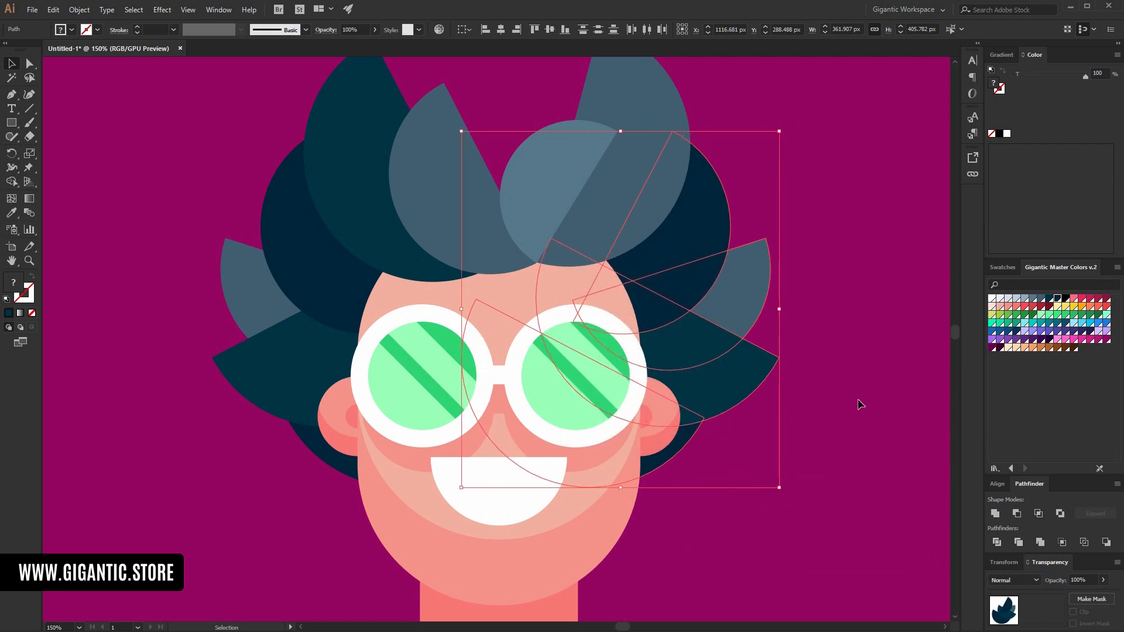
Nudge the mirrored group of half circles farther left and check how the hair looks on the whole head.
key(Left)
key(Left)
key(Left)
key(Left)
key(Left)
key(Left)
key(Left)
key(Left)
key(Left)
key(Left)
key(Left)
key(Left)
key(Left)
key(Left)
key(Left)
key(Left)
key(Left)
key(Left)
key(Left)
key(Left)
click(861, 402)
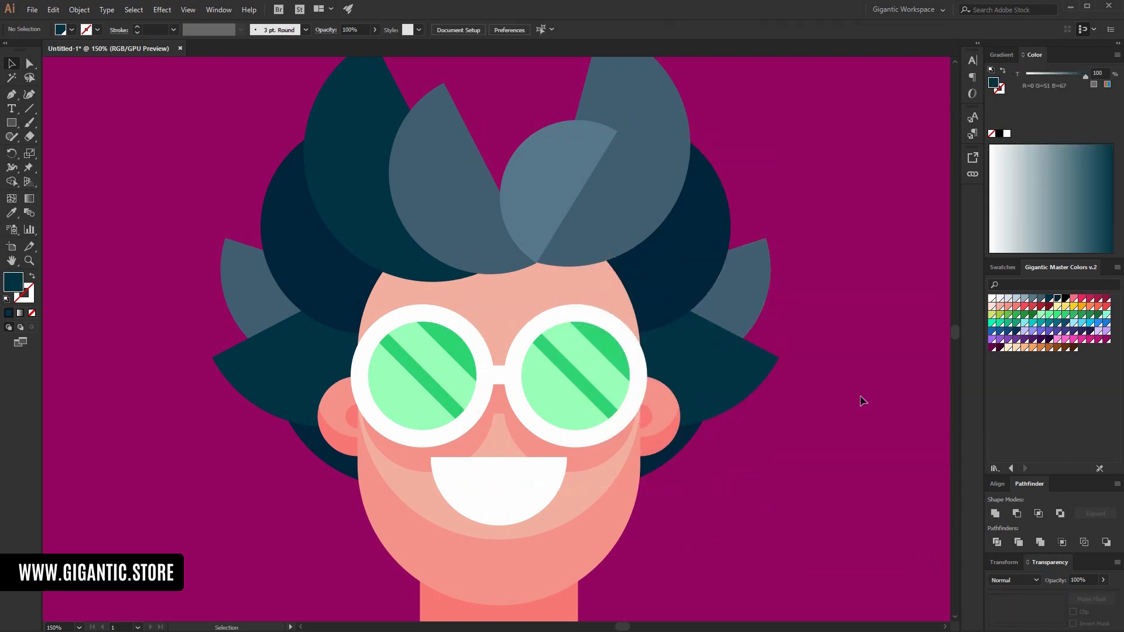
key(ctrl+minus)
key(ctrl+minus)
key(ctrl+minus)
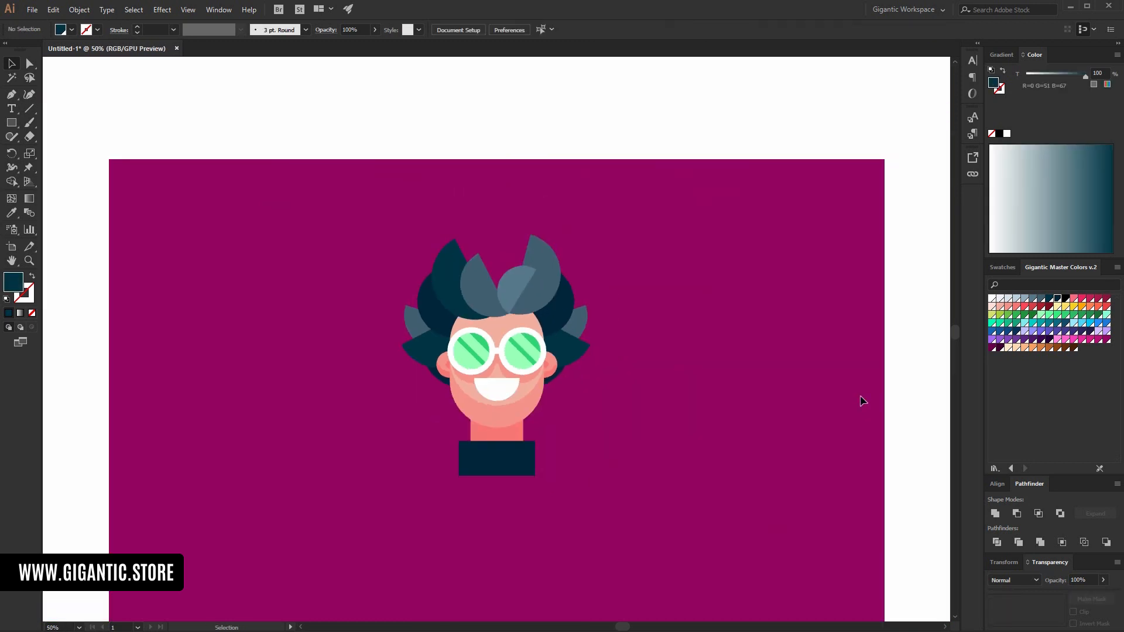
key(ctrl+plus)
key(ctrl+plus)
key(ctrl+plus)
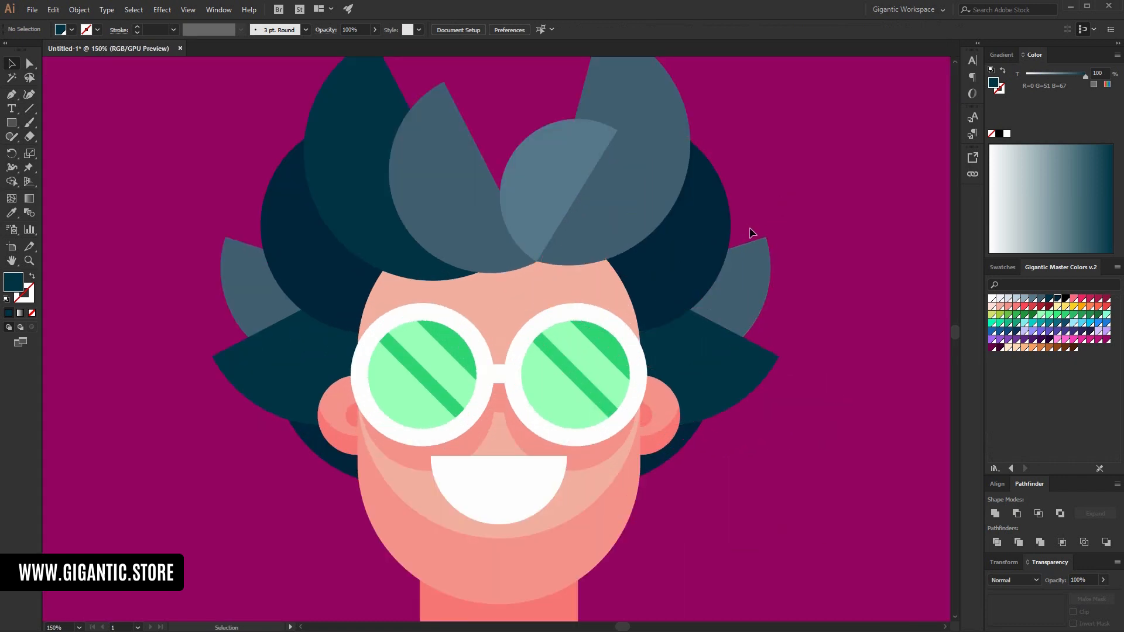
Delete the four mirrored half circles at the right side of the head.
drag(693, 365, 692, 362)
key(Delete)
click(692, 442)
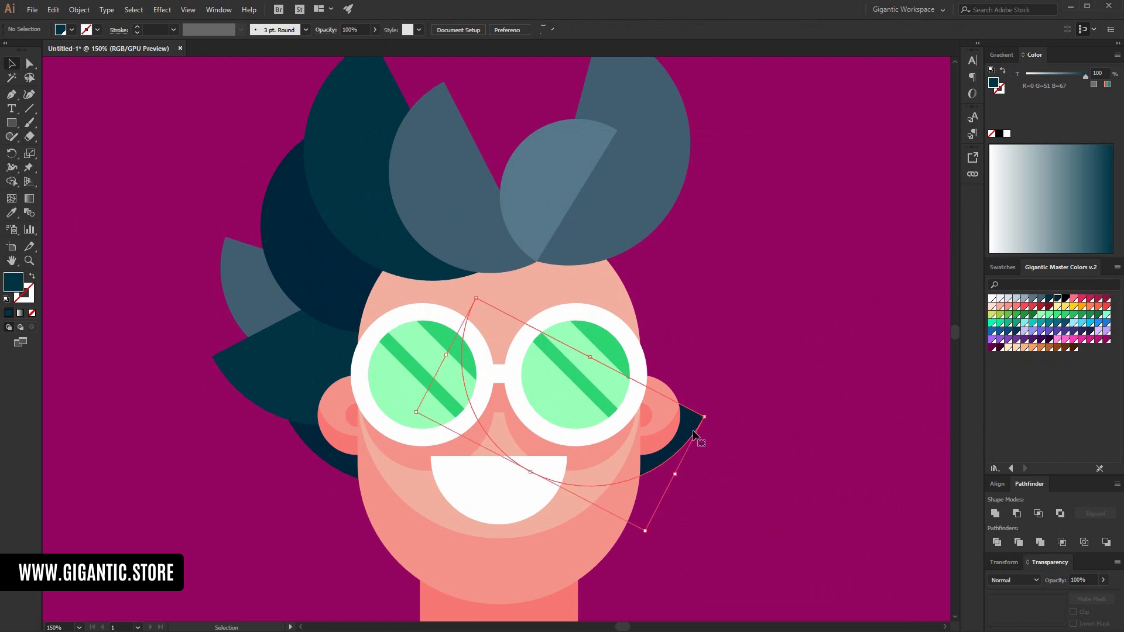
key(Delete)
Add an enlarged, rotated copy of the upper-left dark teal half circle at the top centre of the hair, behind the grey-blue ones.
scroll(679, 381, up, 5)
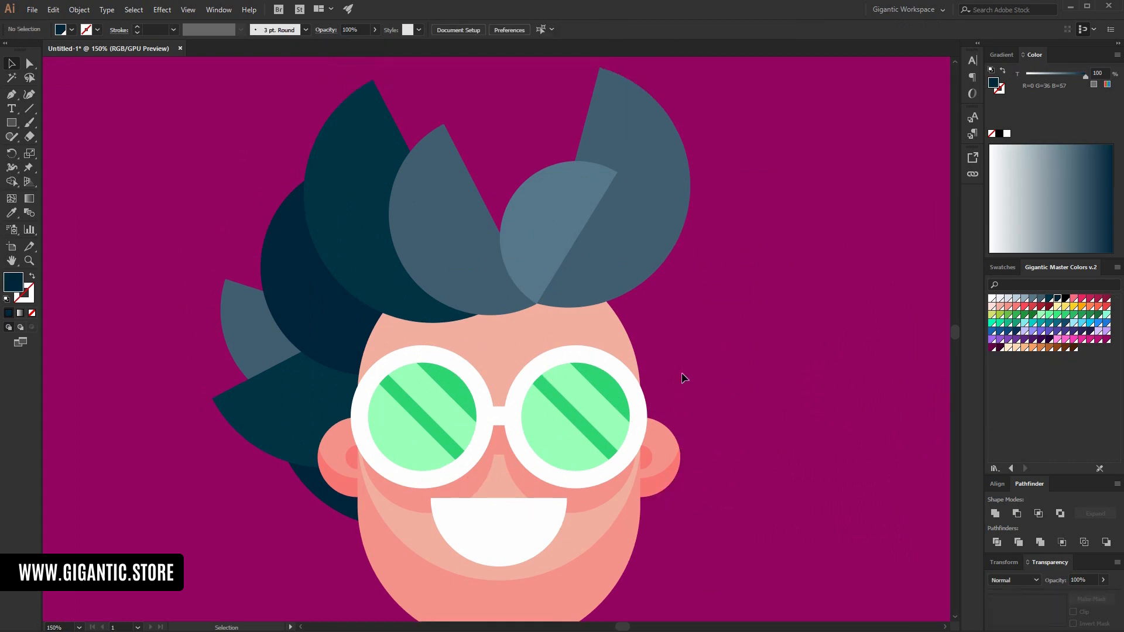
click(360, 285)
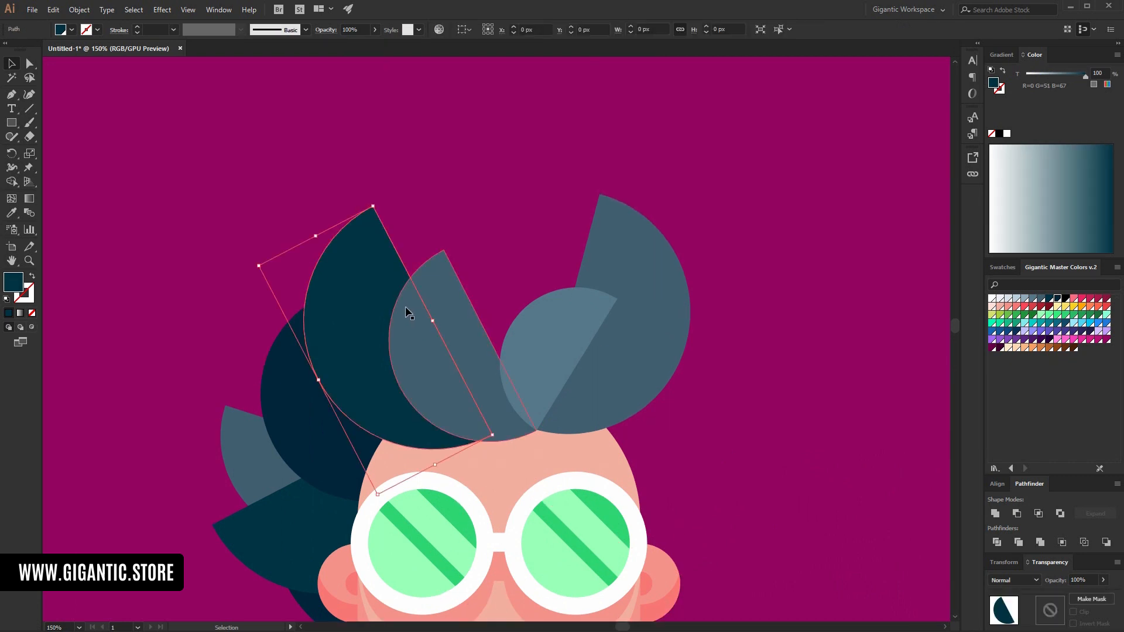
key(ctrl+c)
key(ctrl+f)
drag(358, 291, 475, 187)
drag(490, 99, 637, 187)
drag(623, 186, 701, 151)
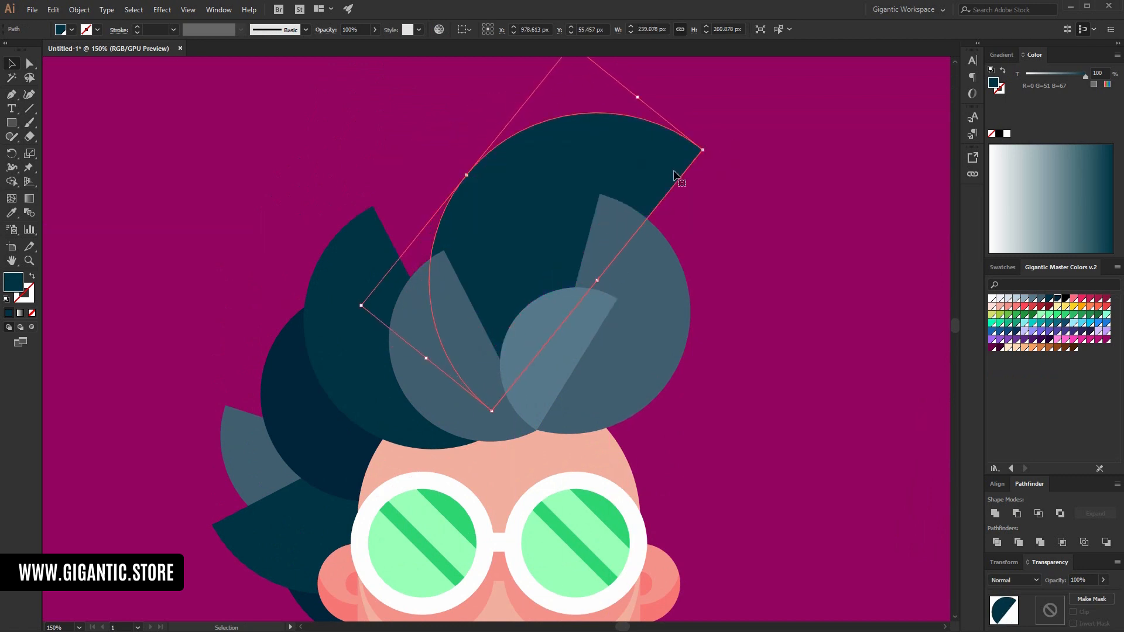
click(730, 206)
Add a rotated copy of the left navy half circle, about 159 by 240 px, between the upper-left and top dark teal ones.
click(298, 427)
key(ctrl+c)
key(ctrl+f)
drag(298, 427, 190, 271)
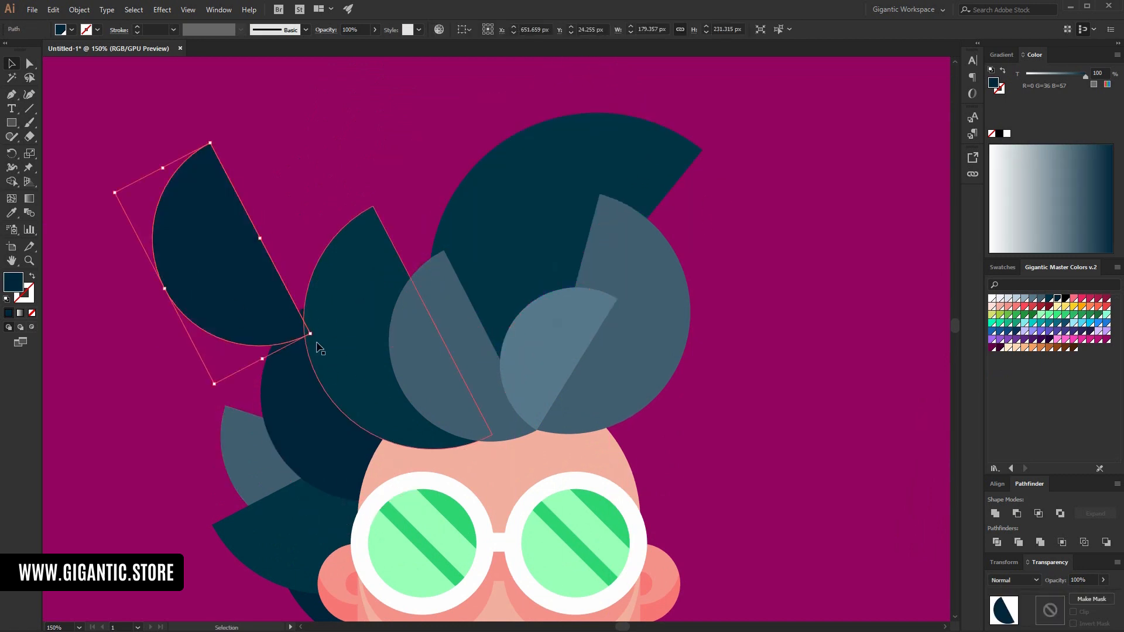
drag(319, 339, 420, 258)
scroll(864, 261, down, 2)
Add a rotated copy of the upper-left dark teal half circle, about 257 by 244 px, behind the right grey-blue one.
click(359, 334)
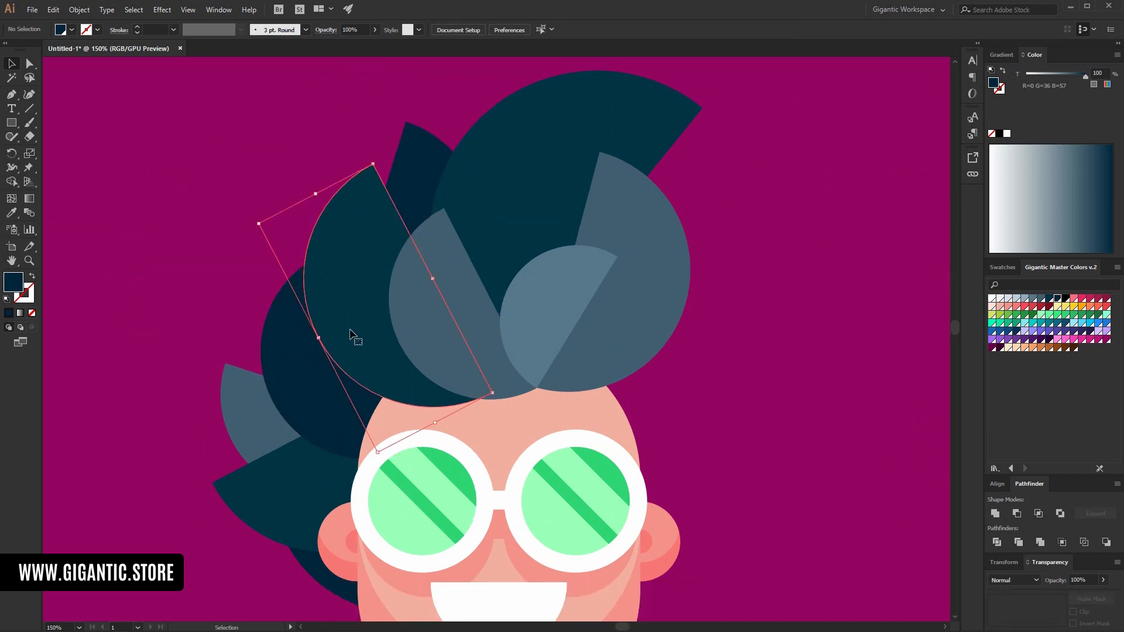
drag(359, 334, 818, 237)
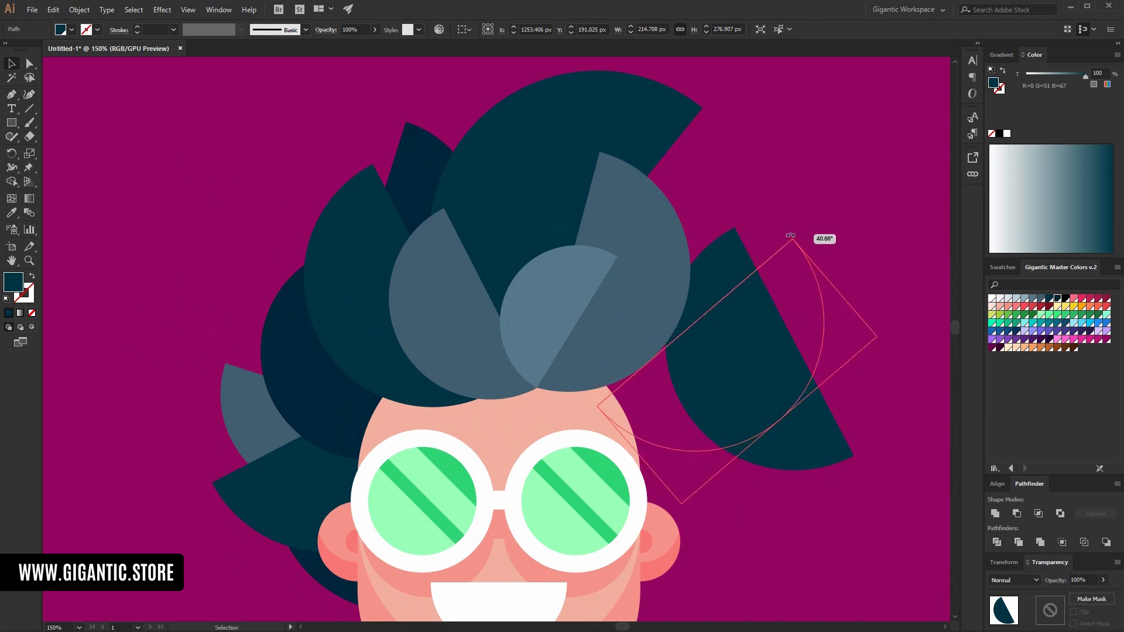
drag(767, 301, 709, 284)
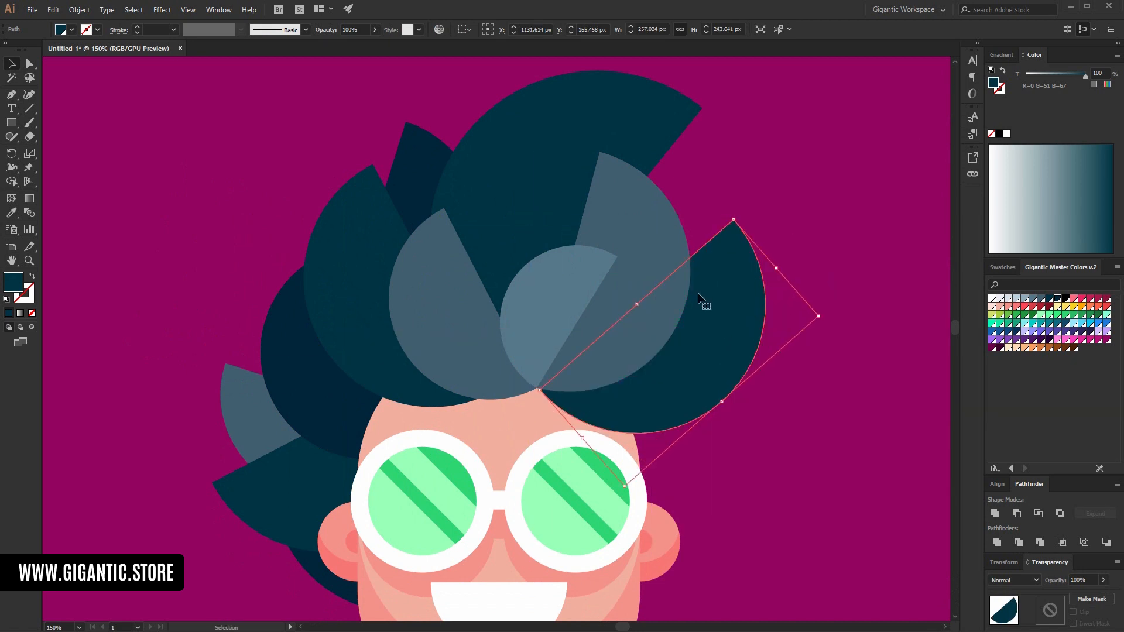
click(792, 211)
Copy the upper-left navy half circle to the hair's right side and rotate it to fill the gap between the grey-blue and dark teal shapes.
click(403, 190)
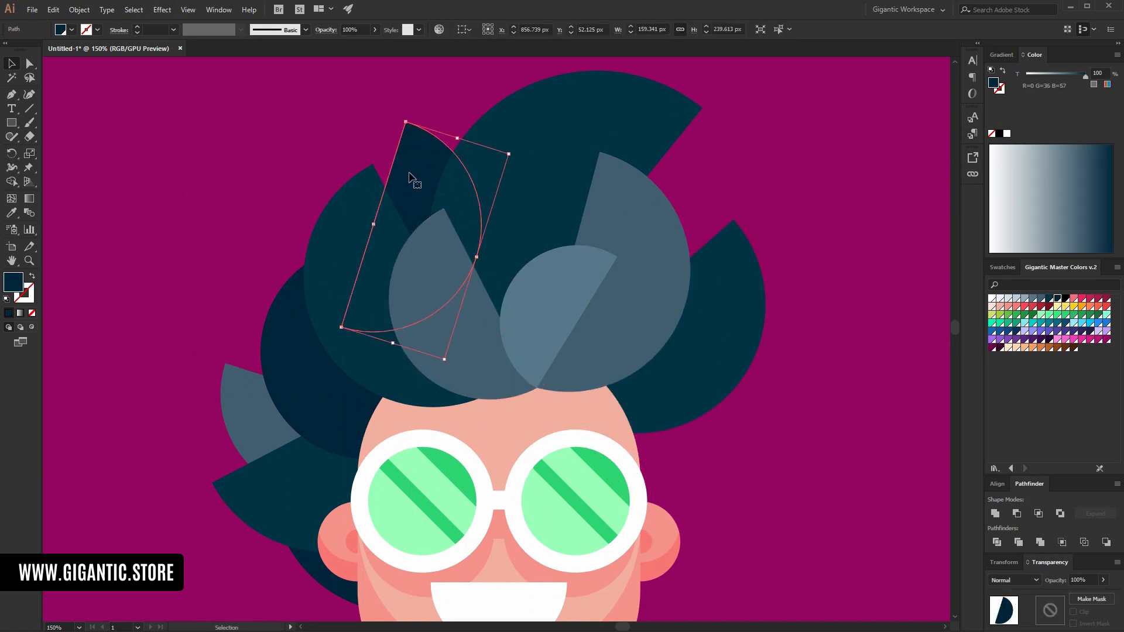
drag(410, 174, 654, 235)
drag(758, 216, 697, 243)
click(810, 195)
key(ctrl+minus)
key(ctrl+plus)
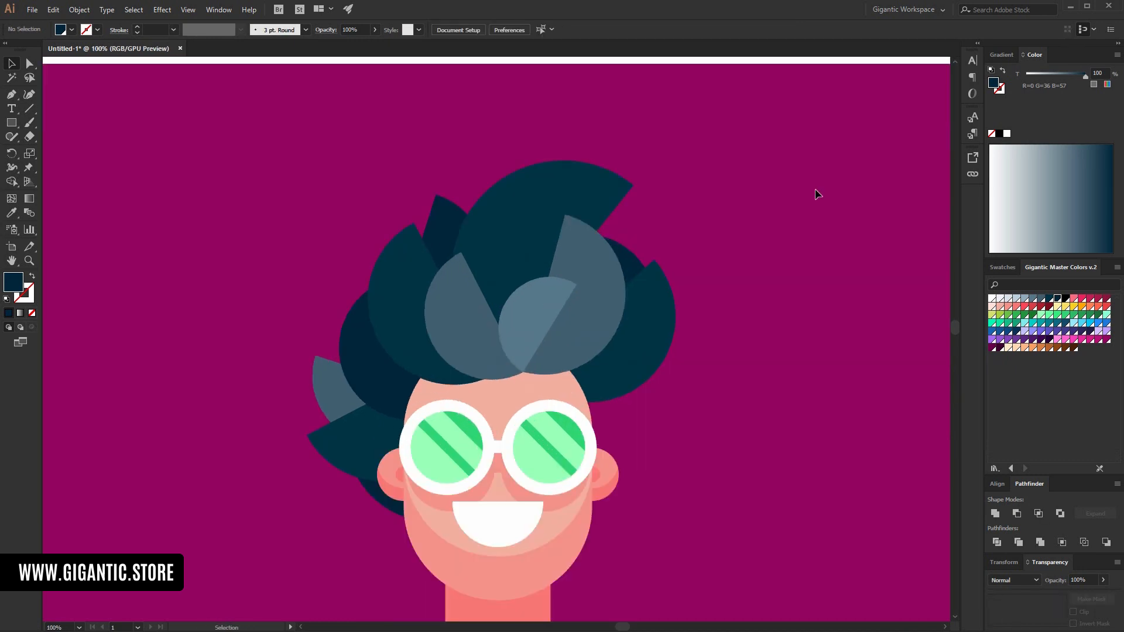
scroll(874, 256, down, 2)
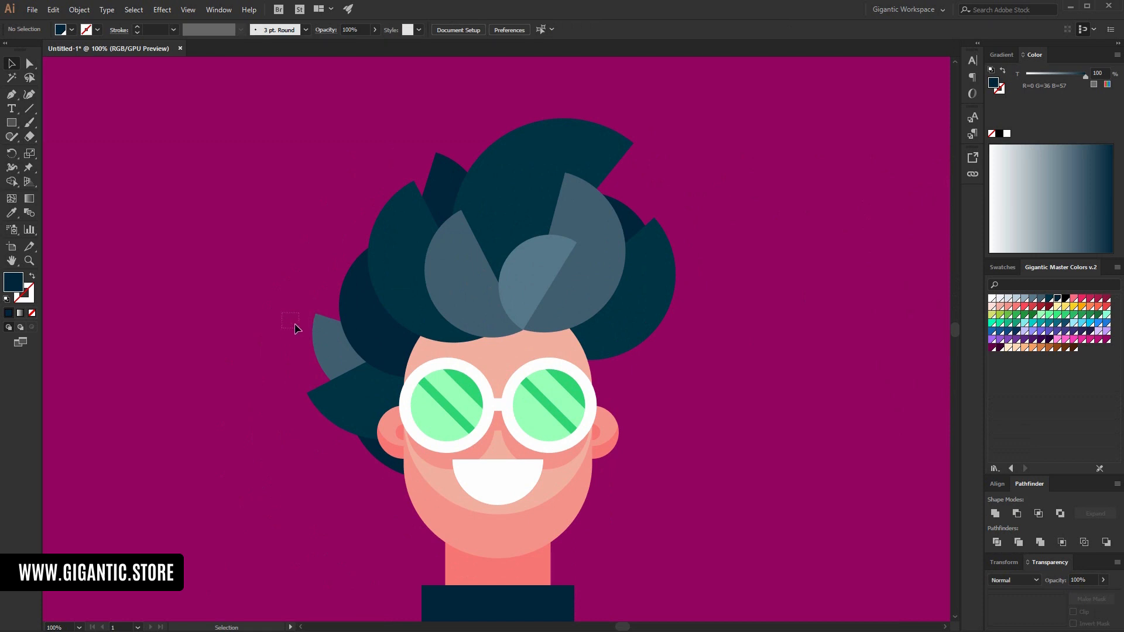
Duplicate the four half circles beside the left ear over to the right side and reflect the copies into a mirror image.
drag(368, 442, 368, 444)
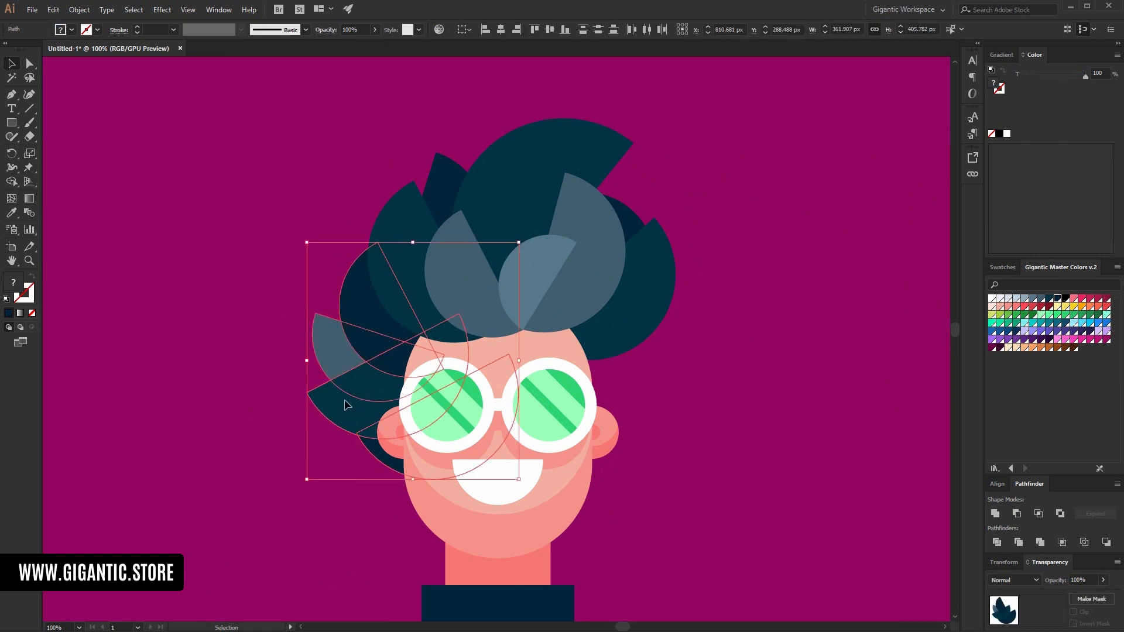
drag(346, 404, 581, 404)
right_click(654, 388)
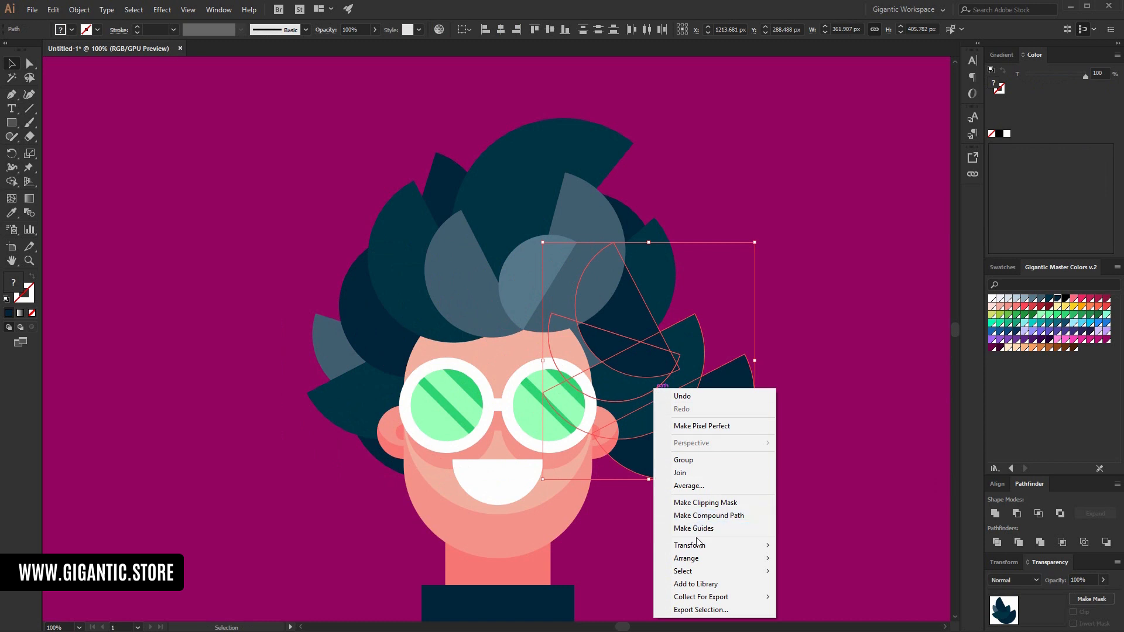
mouse_move(697, 544)
click(784, 588)
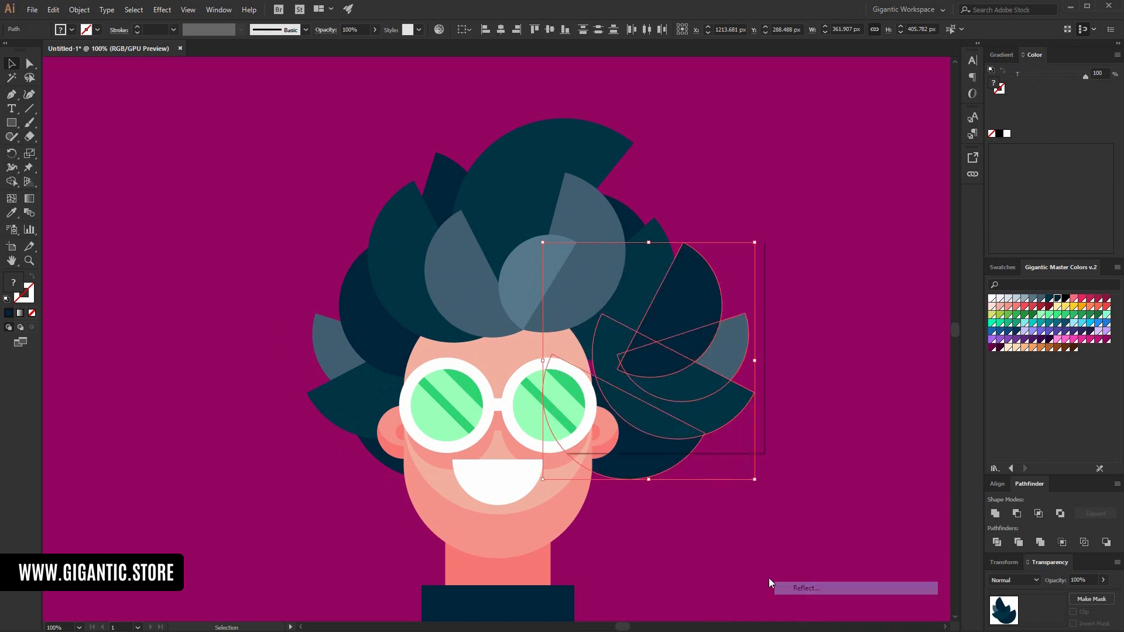
click(661, 423)
Shift the mirrored half circles left to about X 1097.7 px so they flank the head like their left counterparts.
key(Left)
key(Left)
key(Left)
key(Left)
key(Left)
key(Left)
key(Left)
key(Left)
key(Left)
key(Left)
key(Left)
key(Left)
key(Left)
key(Left)
key(Left)
key(Left)
key(Left)
key(Left)
key(Left)
key(Left)
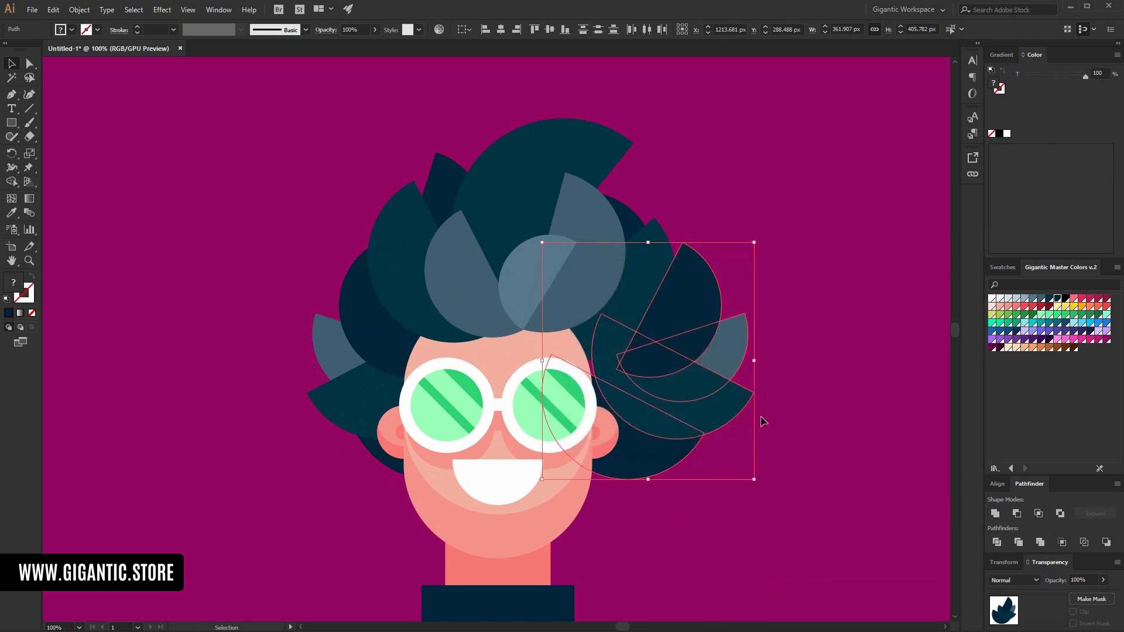
key(Left)
key(Left)
key(Left)
key(Left)
key(Left)
key(Left)
key(Left)
key(Left)
key(Left)
key(Left)
key(Left)
key(Left)
key(Left)
key(Left)
key(Left)
key(Left)
key(Left)
key(Left)
key(Left)
key(Left)
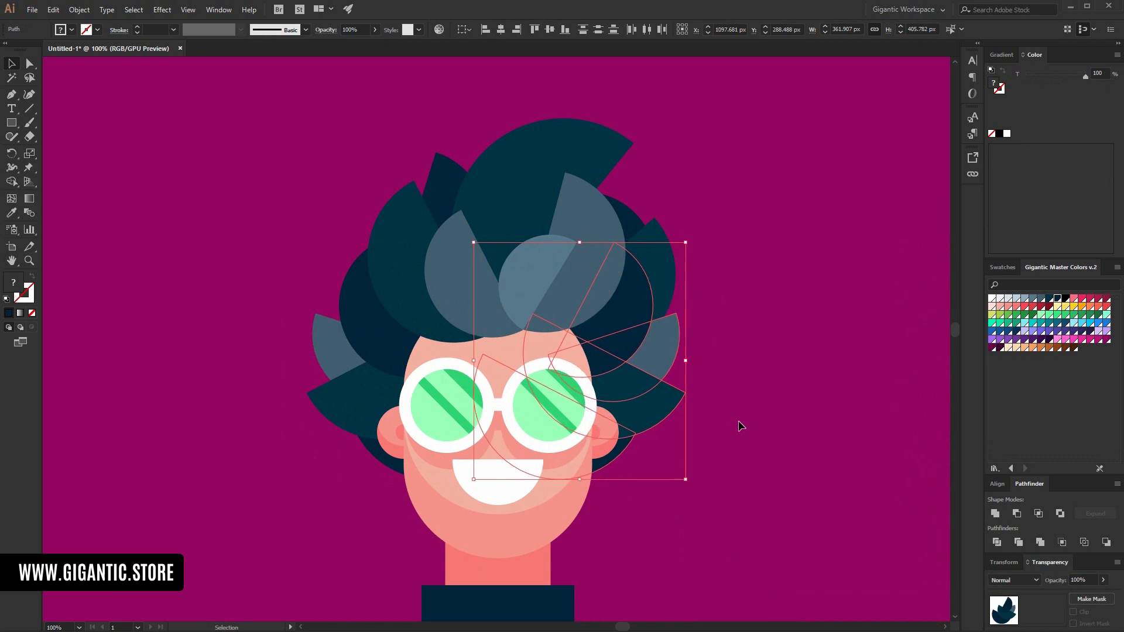
click(783, 409)
key(ctrl+minus)
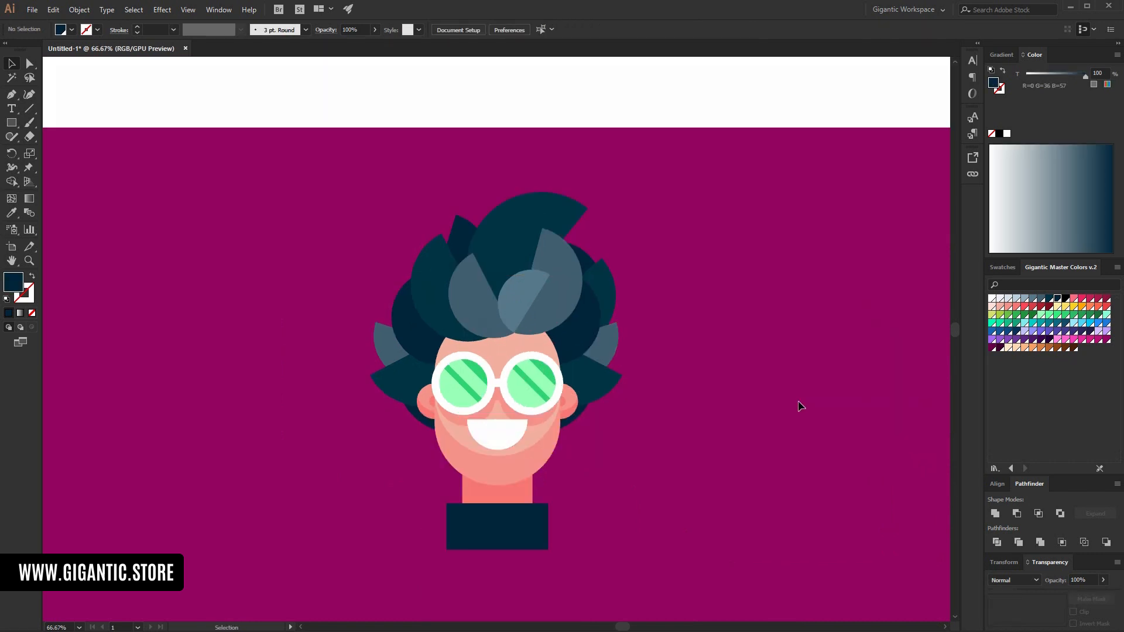
scroll(798, 406, down, 2)
key(ctrl+plus)
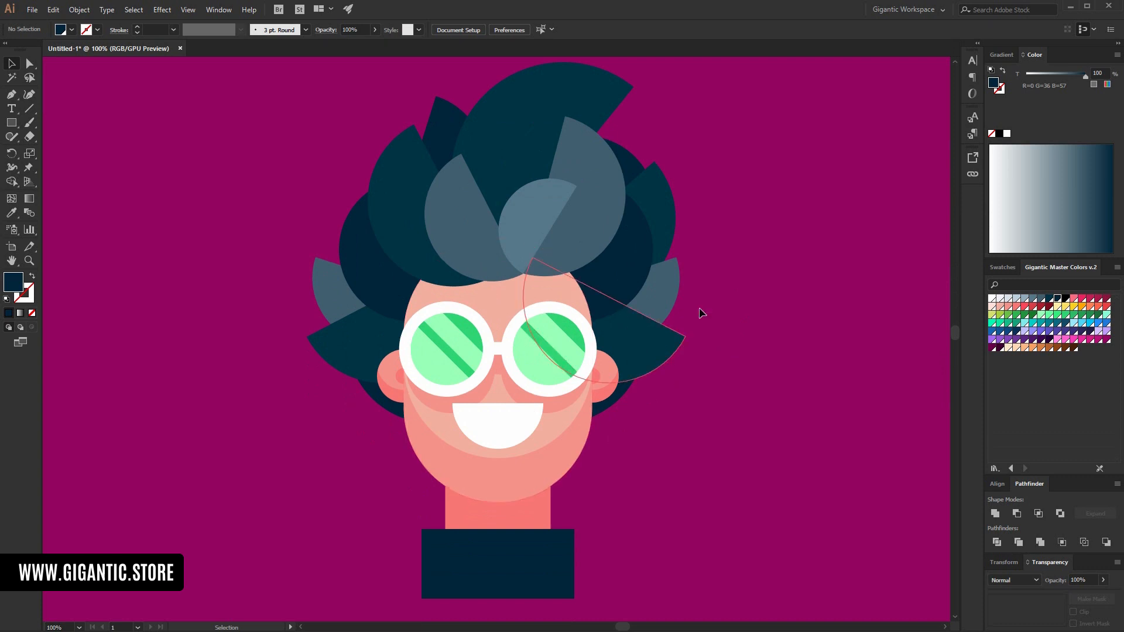
Scale the whole character down slightly about its centre.
drag(447, 464, 330, 582)
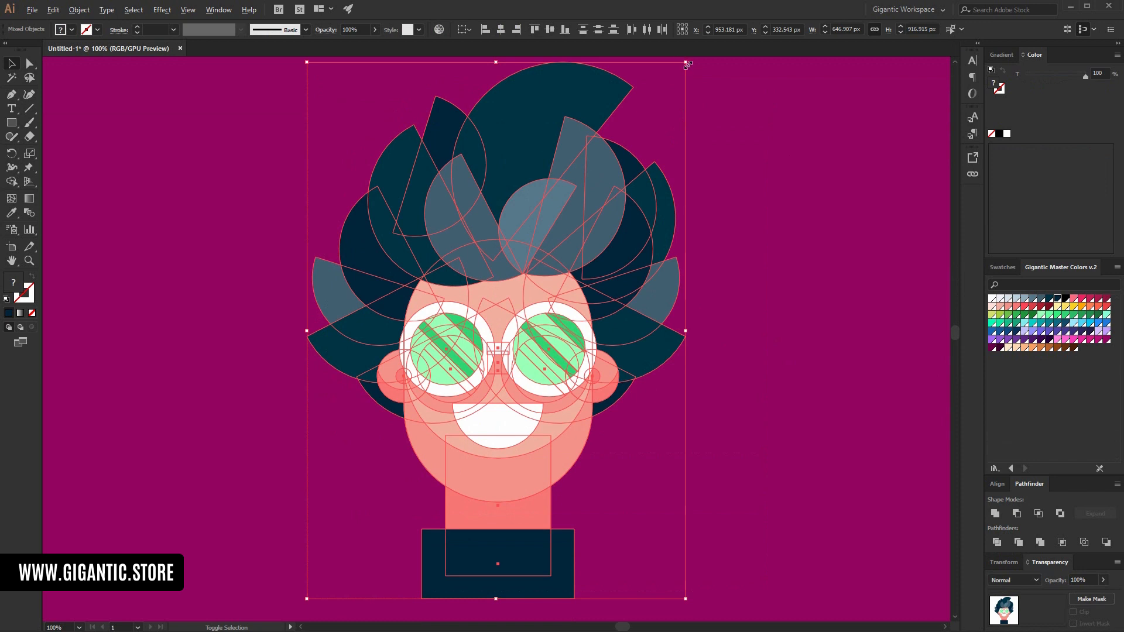
drag(688, 65, 670, 83)
Cut a crescent shadow for the upper-left dark teal half circle by subtracting an offset copy, and fill it with navy.
click(423, 302)
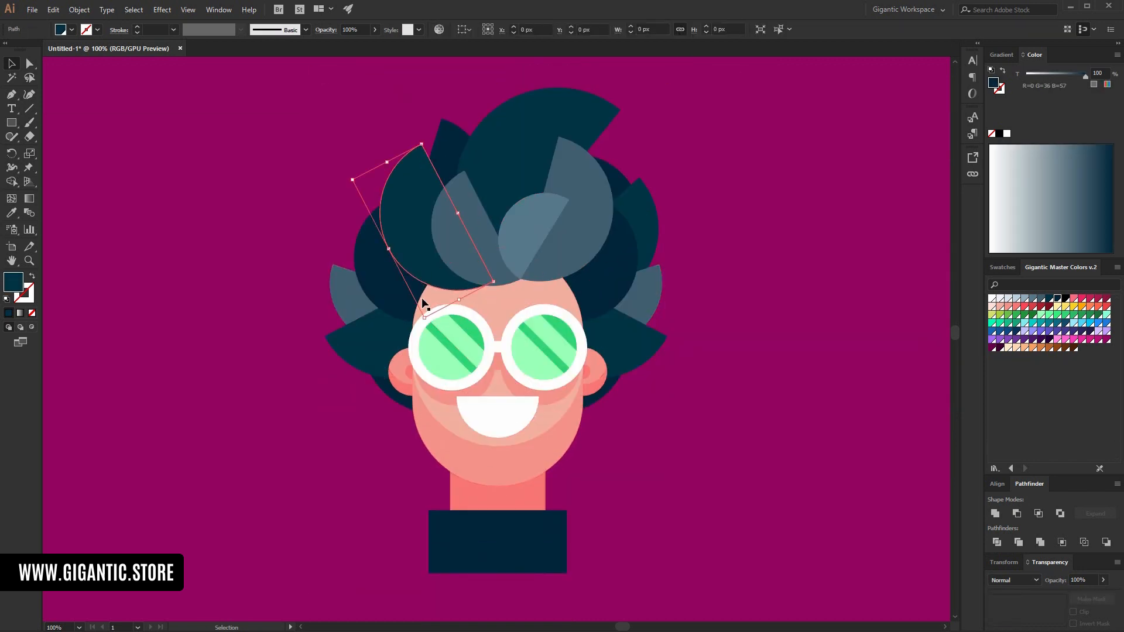
key(ctrl+c)
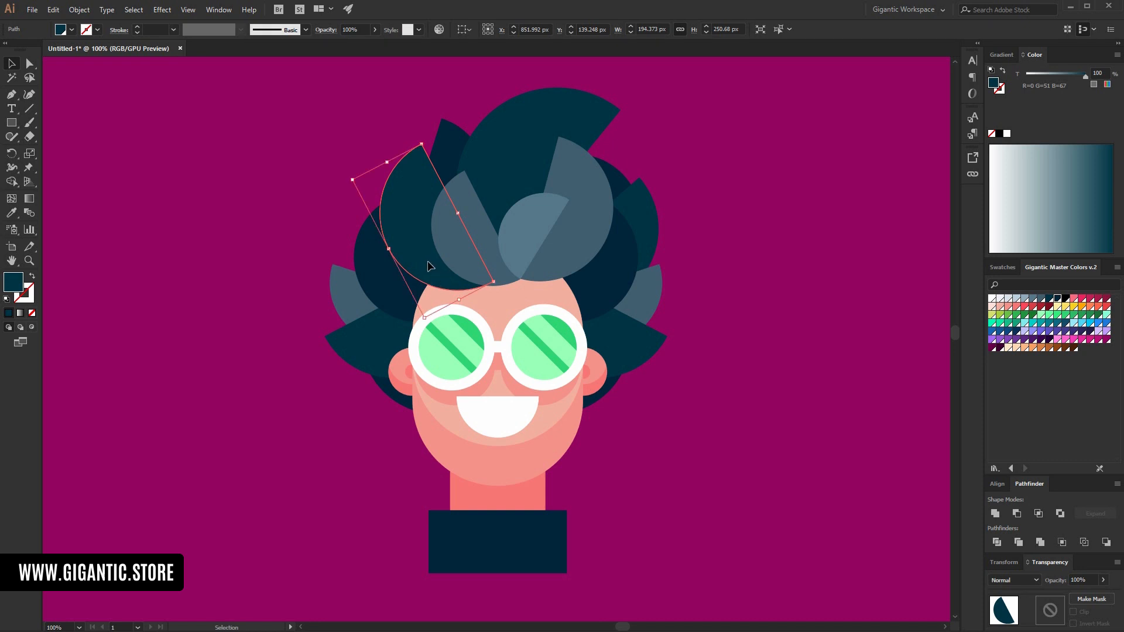
drag(428, 266, 415, 221)
shift+click(434, 284)
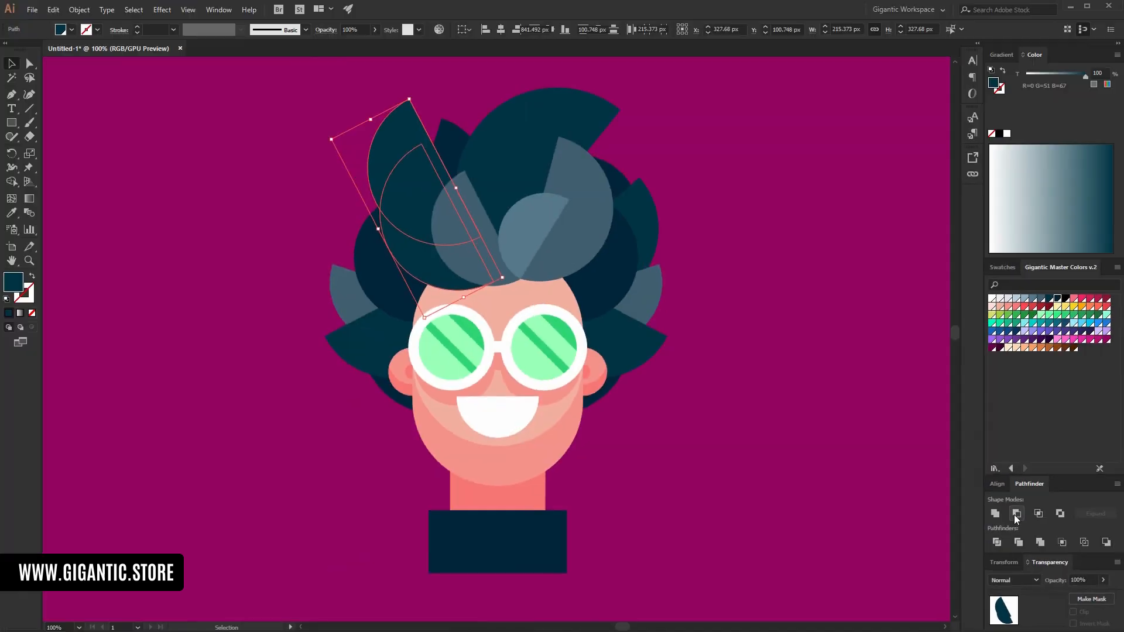
click(1017, 514)
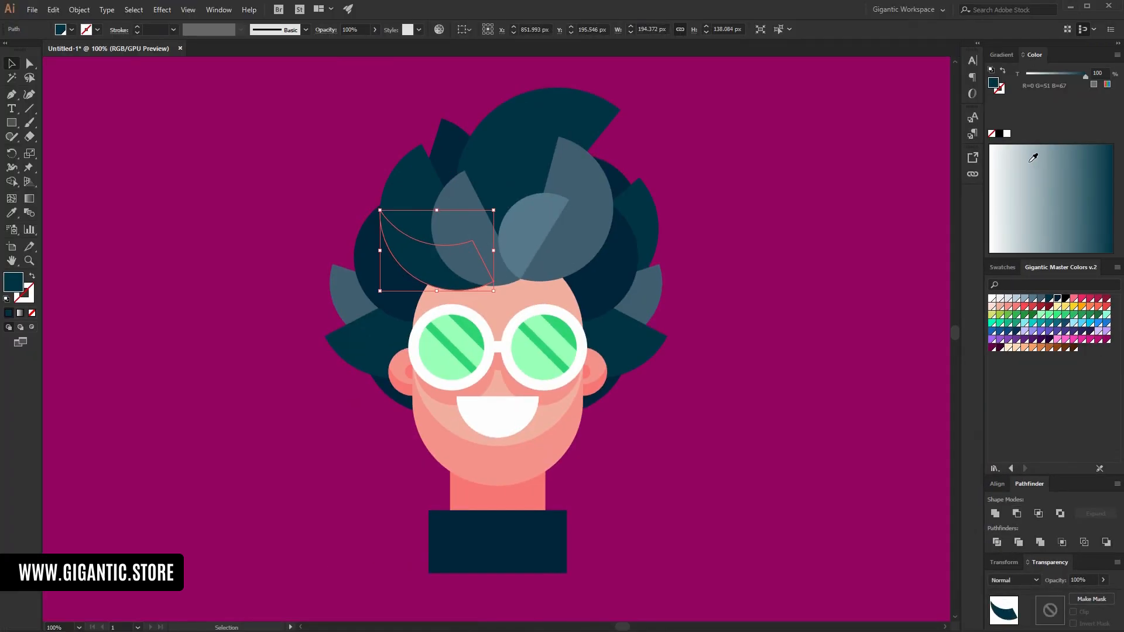
click(1059, 300)
click(825, 340)
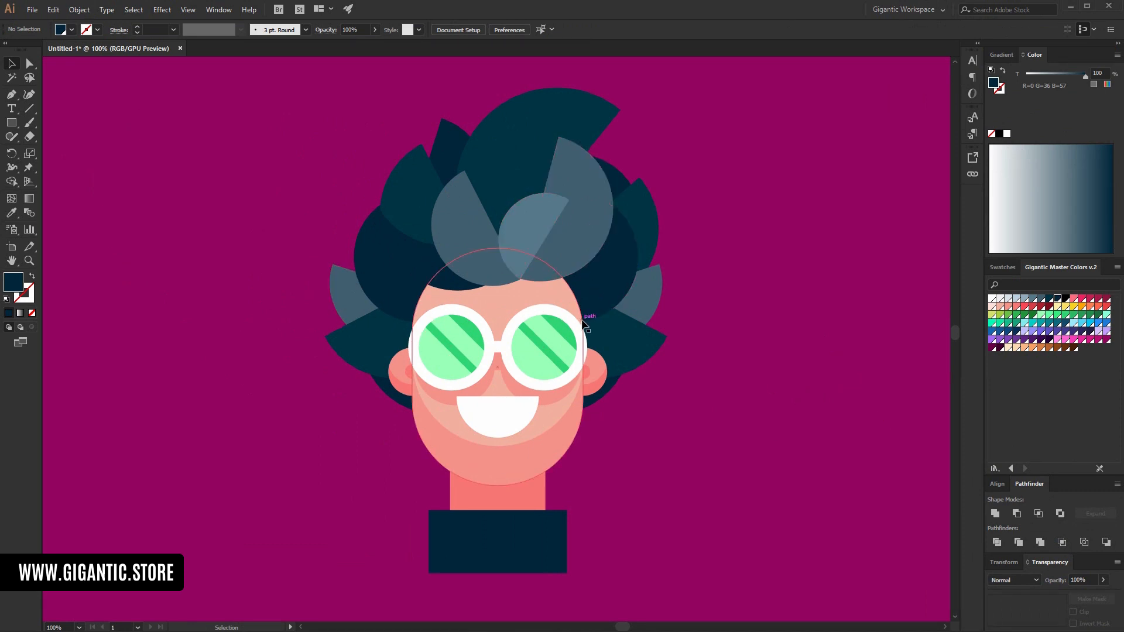
Make a darker lower shadow for the left grey-blue half circle by subtracting an offset copy with Minus Front.
click(340, 307)
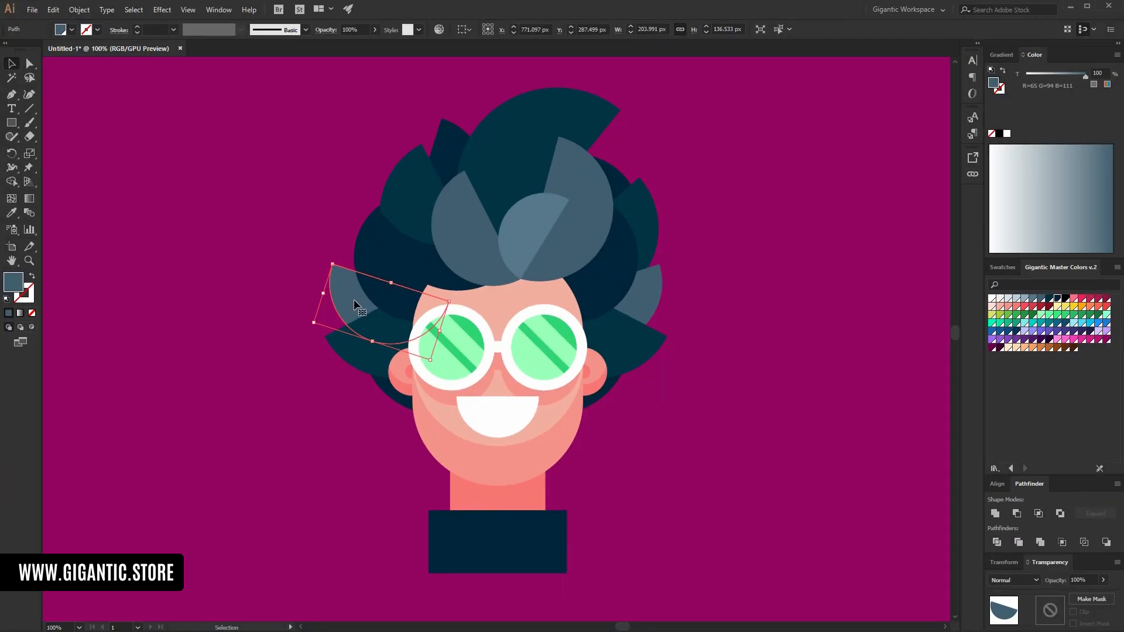
drag(354, 300, 278, 263)
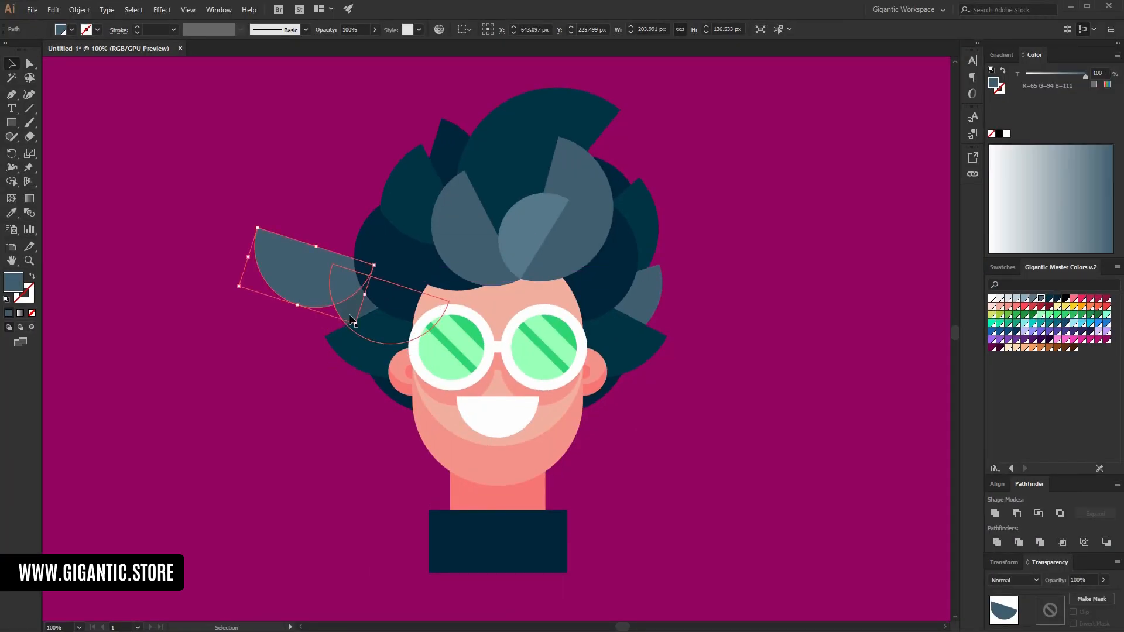
shift+click(351, 321)
click(1017, 514)
Cut an inner shadow for the dark teal half circle beside the right ear and set its black value to 69%.
click(645, 346)
drag(644, 346, 726, 390)
shift+click(623, 359)
click(1016, 514)
click(1107, 85)
drag(1056, 121, 1068, 123)
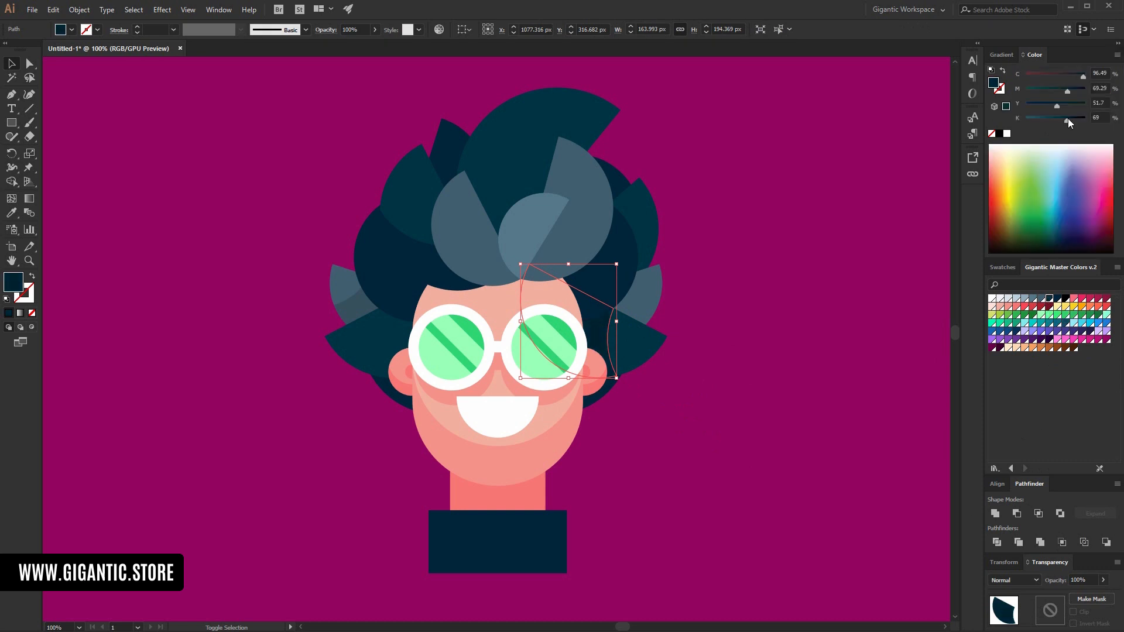
Fill the lowest half circles behind the ears with the near-black swatch.
click(601, 398)
click(1066, 299)
click(750, 452)
Cut a matching shadow for the dark teal half circle beside the left ear, using the colour sampled from the right one's shadow.
drag(382, 350, 306, 357)
click(377, 366)
key(i)
click(597, 337)
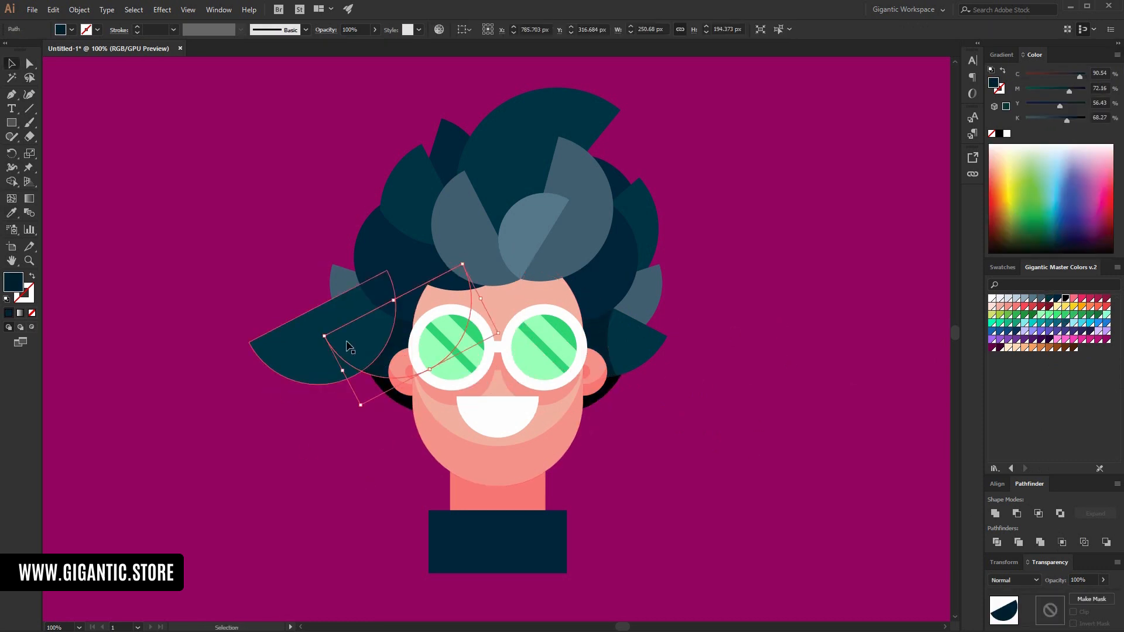
shift+click(349, 346)
click(1017, 514)
Cut a shadow for the right grey-blue half circle above the ear and apply the left counterpart's shadow colour.
click(650, 303)
drag(650, 304, 733, 262)
click(1017, 513)
key(i)
click(355, 310)
Darken the crescent shadow of the upper-left dark teal half circle by raising its black value.
click(413, 261)
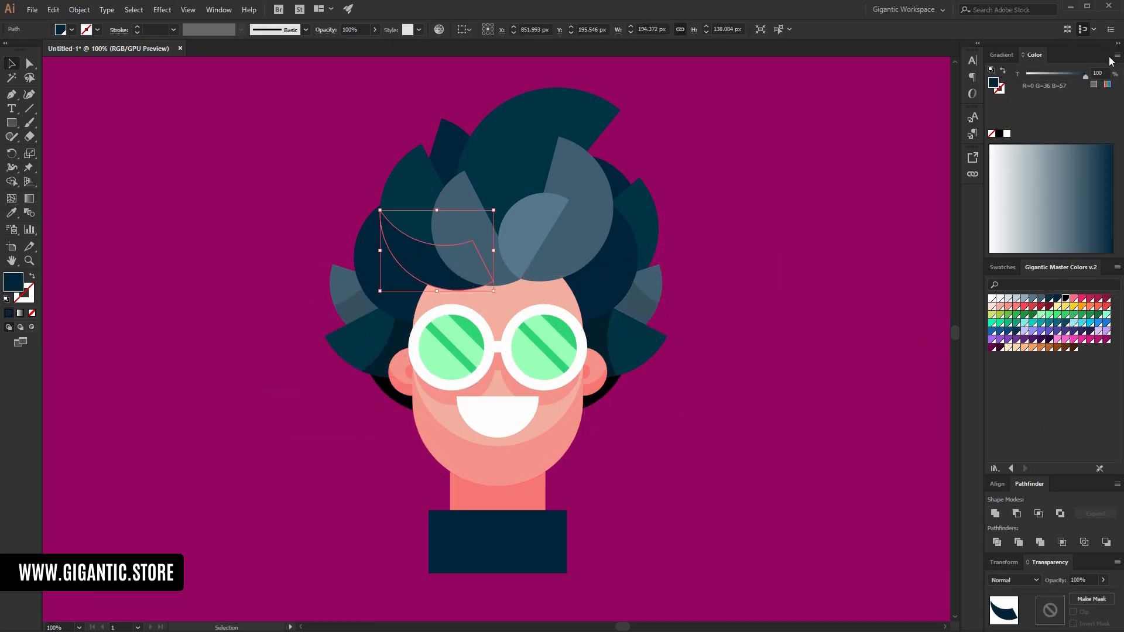
click(1107, 84)
drag(1056, 122, 1069, 119)
Cut a crescent shadow from a copy of the large dark teal half circle at the top by subtracting an offset duplicate.
click(515, 168)
key(ctrl+c)
key(ctrl+f)
drag(594, 137, 633, 87)
shift+click(482, 153)
click(1017, 514)
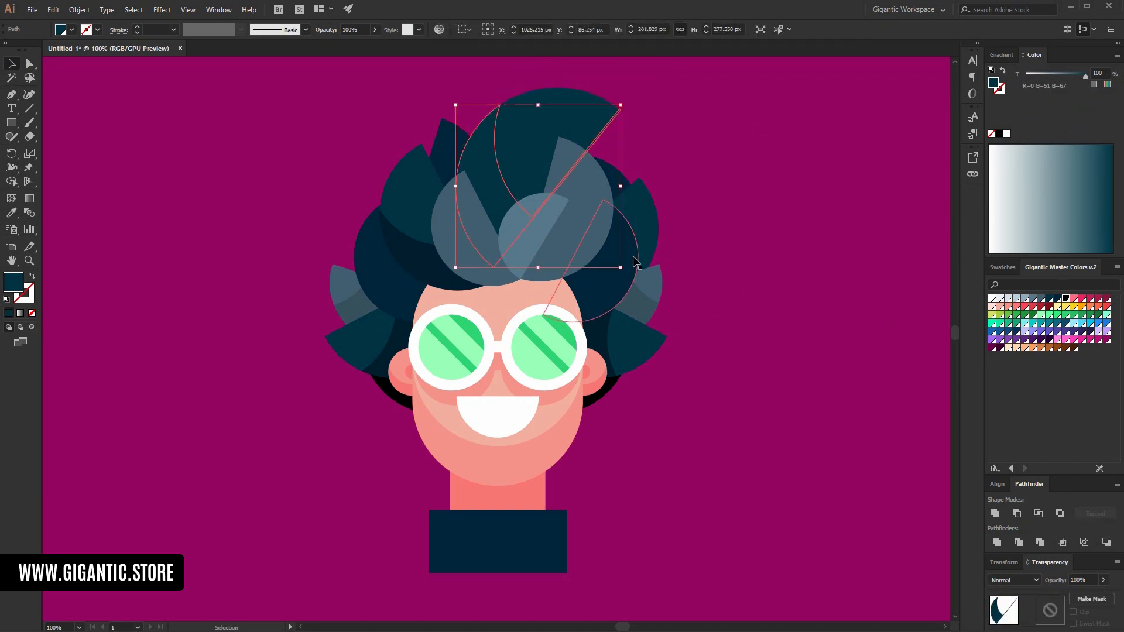
Remove the stray anchor point at the tip of the top crescent shadow and fill the shadow with navy.
click(12, 95)
click(97, 123)
click(621, 109)
click(1057, 299)
Fill the navy half circle at the upper left of the hair with the near-black swatch.
key(v)
click(448, 143)
click(1066, 299)
Add a lower shadow to the right grey-blue half circle by subtracting an offset duplicate from a copy and sampling the side tuft's shadow color.
click(572, 247)
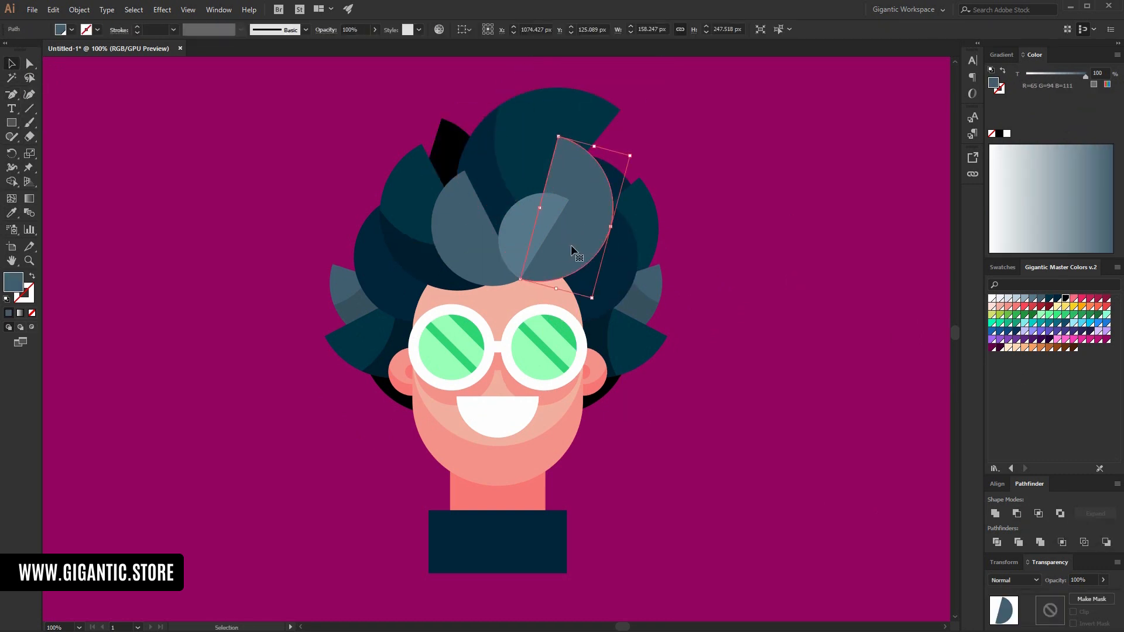
alt+drag(571, 246, 562, 200)
click(574, 262)
shift+click(569, 170)
click(1017, 513)
key(i)
click(642, 308)
key(v)
click(753, 320)
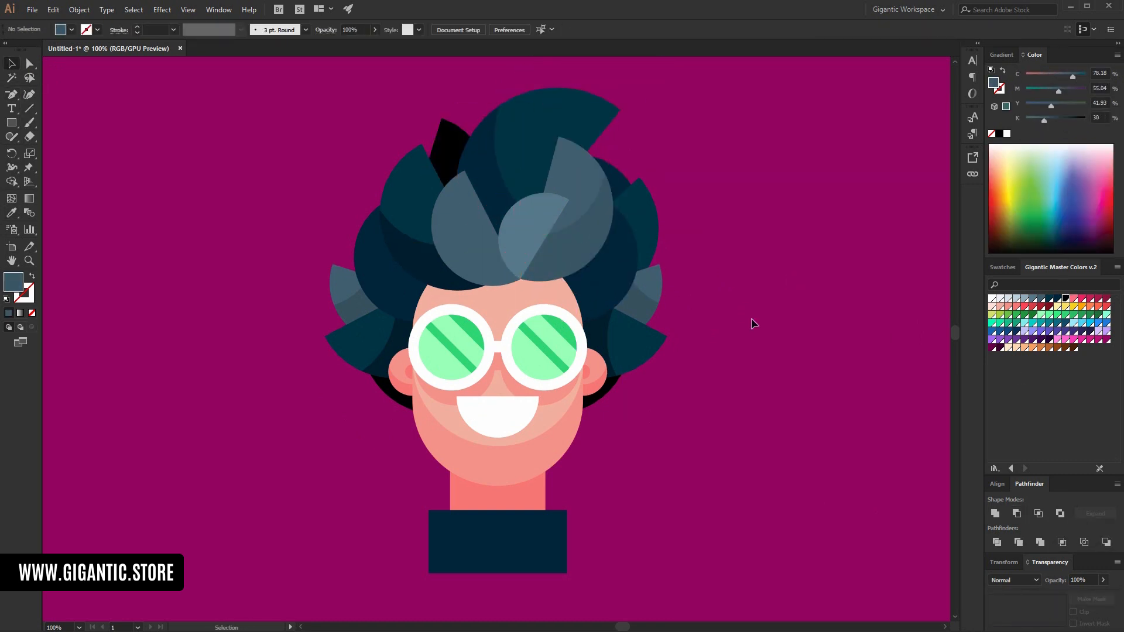
Cut a matching lower shadow for the left grey-blue half circle from an offset duplicate and give it the neighbouring shadow's color.
key(a)
click(490, 270)
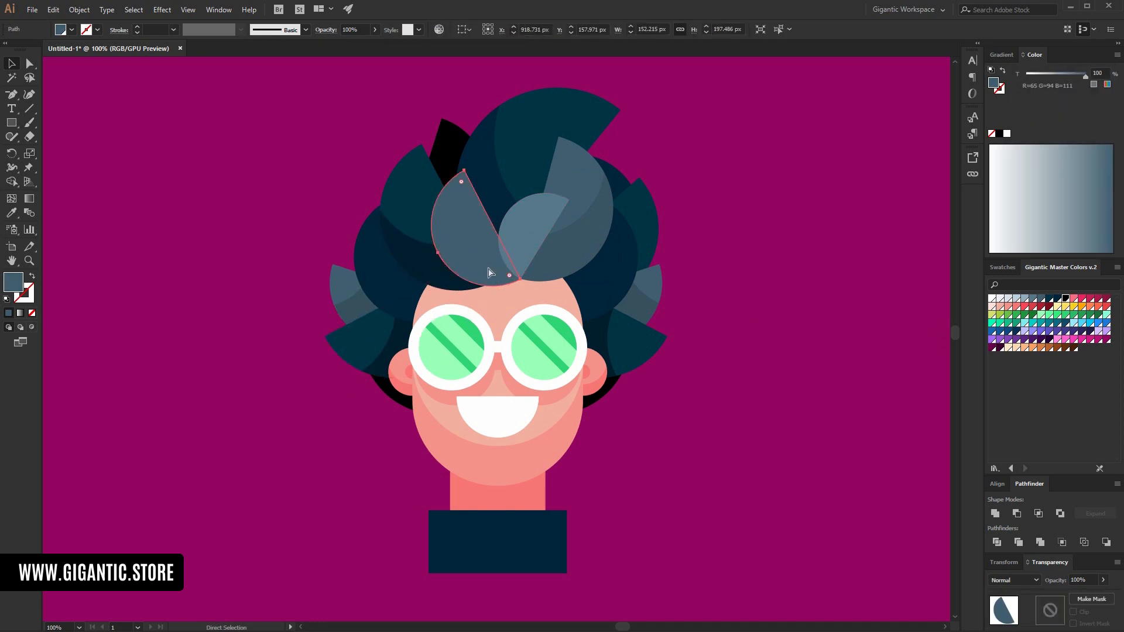
key(v)
alt+drag(486, 268, 473, 226)
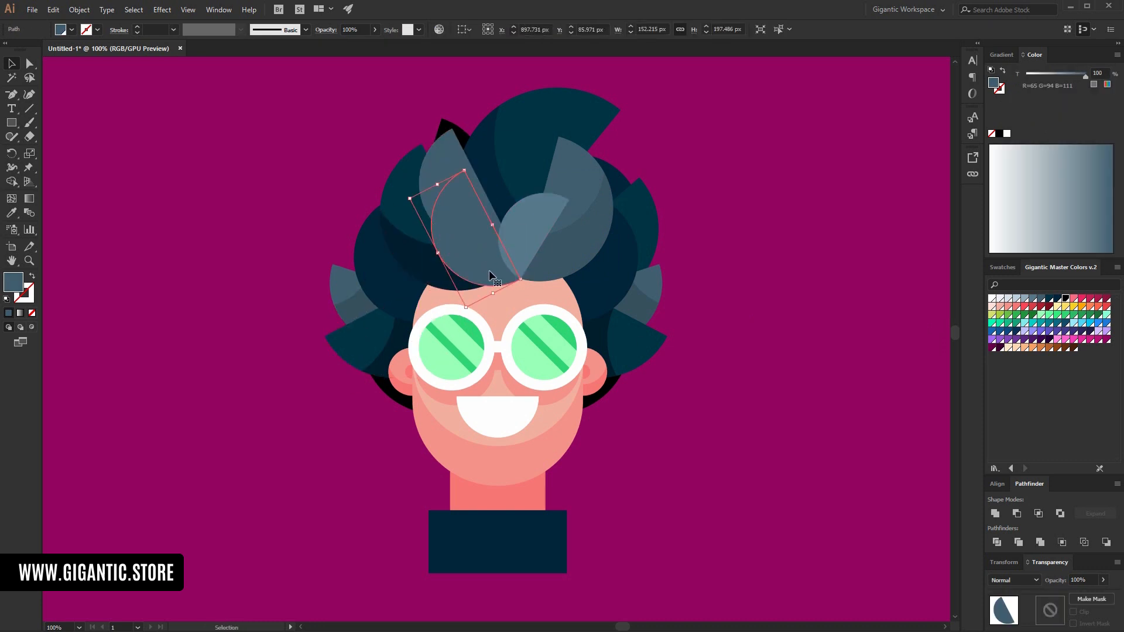
click(475, 216)
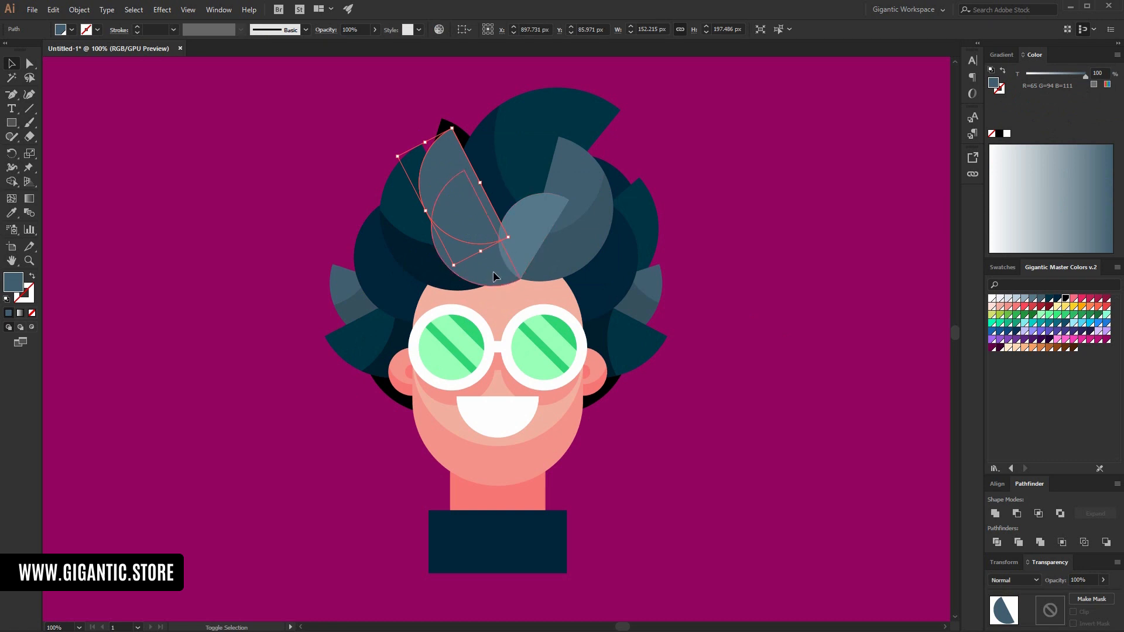
shift+click(493, 272)
click(1017, 513)
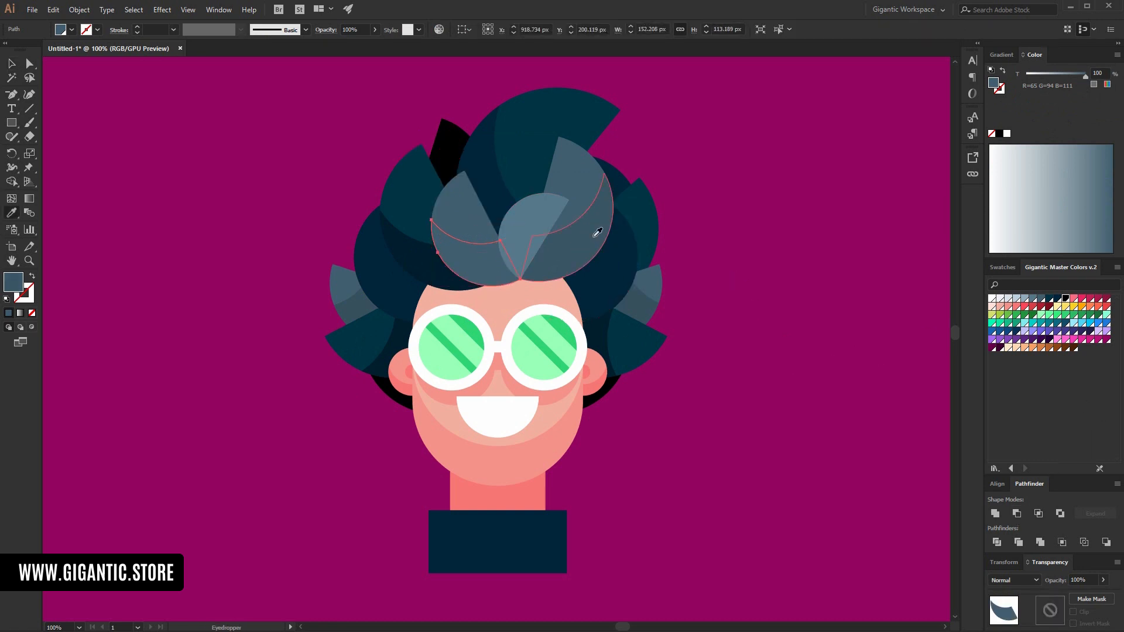
click(595, 235)
click(13, 64)
click(179, 114)
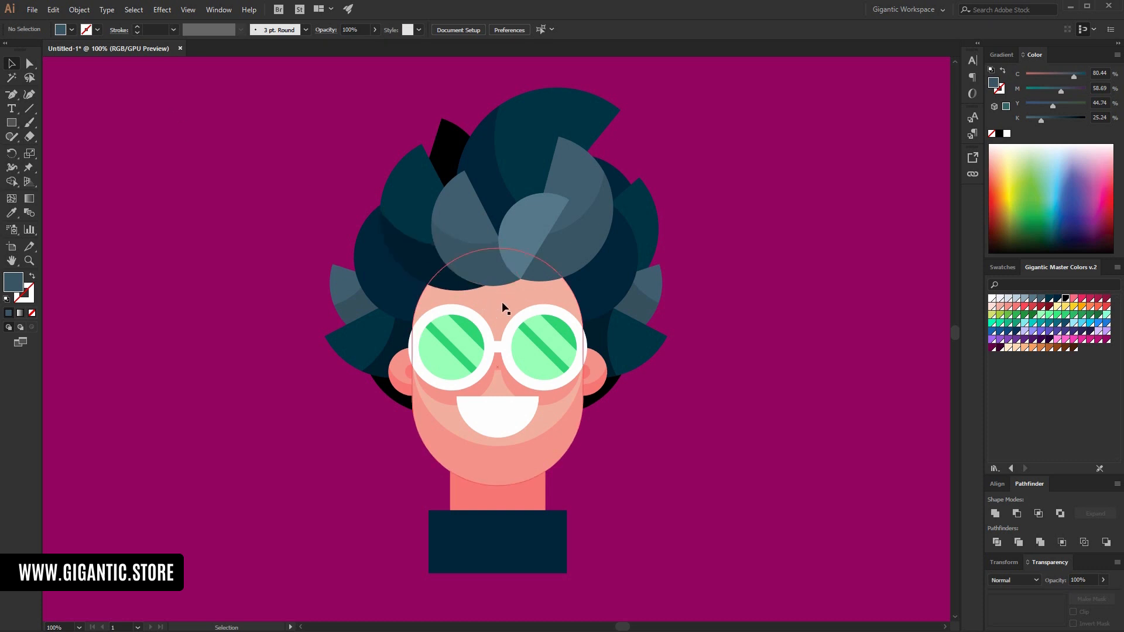
Draw a 372 px circle, place it over the hair and upper forehead, and fill it with the salmon shade from the lower face.
key(l)
drag(615, 263, 724, 263)
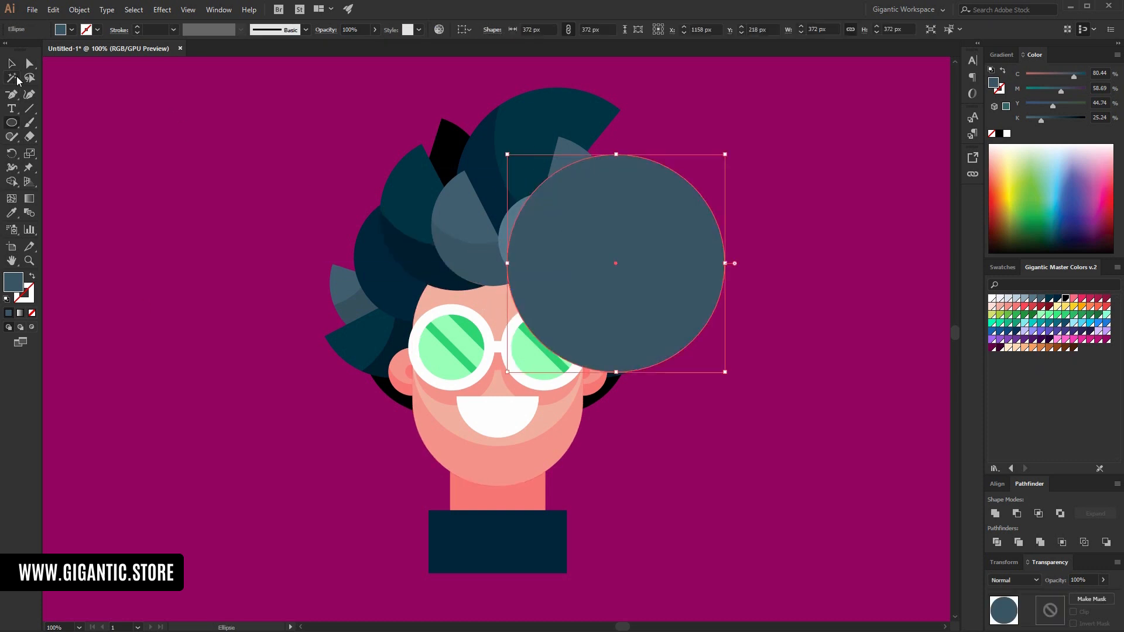
key(v)
drag(618, 234, 542, 193)
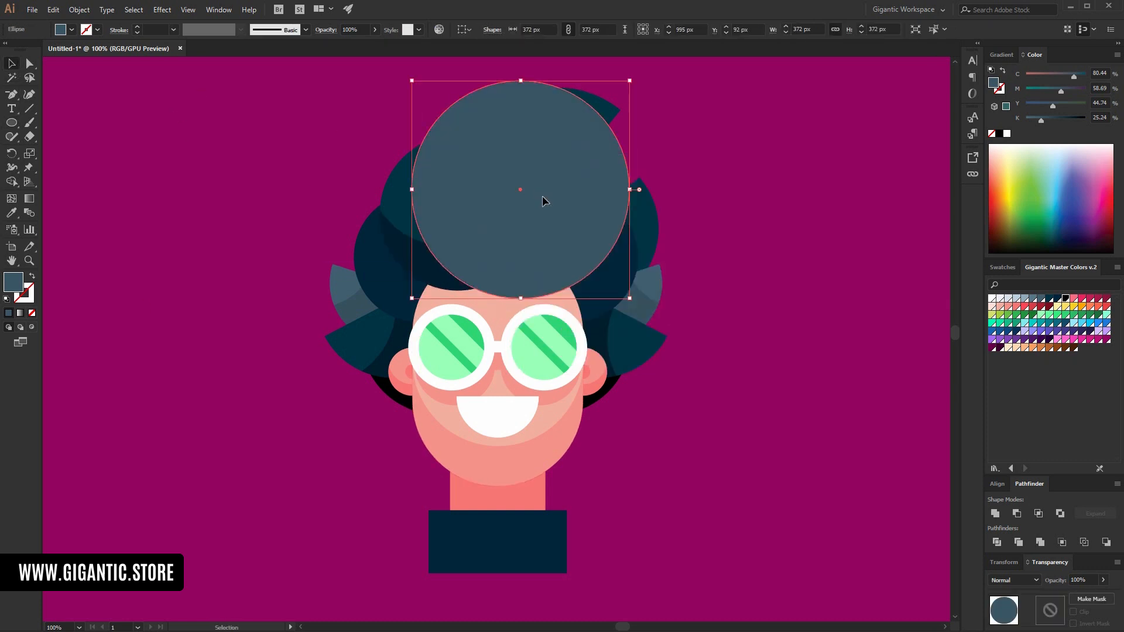
key(i)
click(525, 475)
click(8, 68)
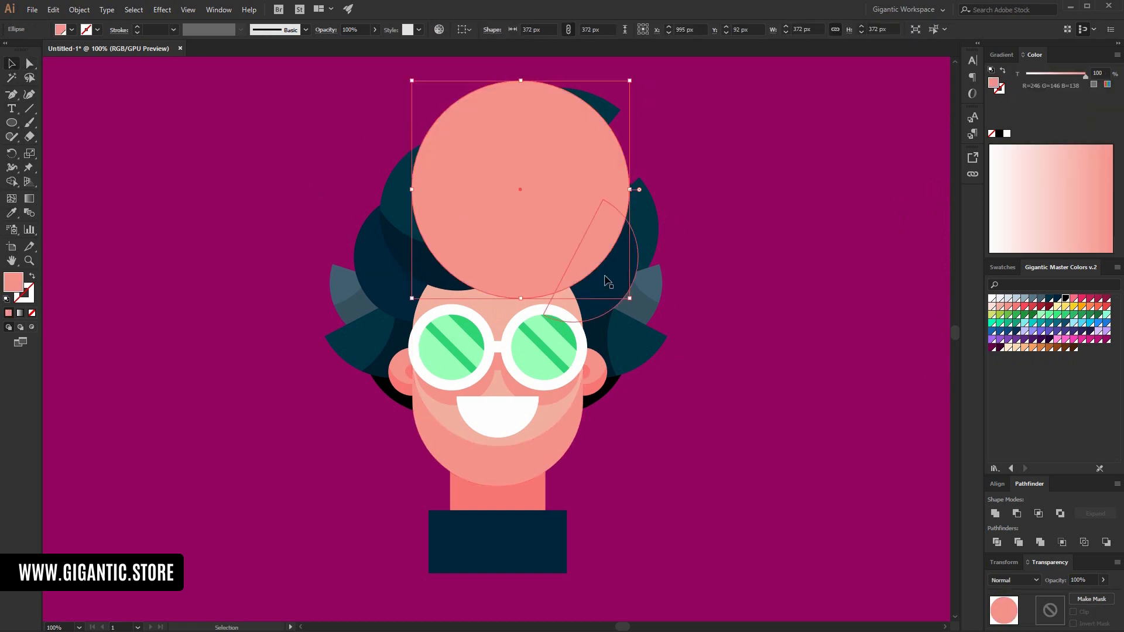
Move the salmon circle into the face's nested group, pasting it in place in front of the face shape.
key(ctrl+x)
double_click(561, 296)
double_click(563, 292)
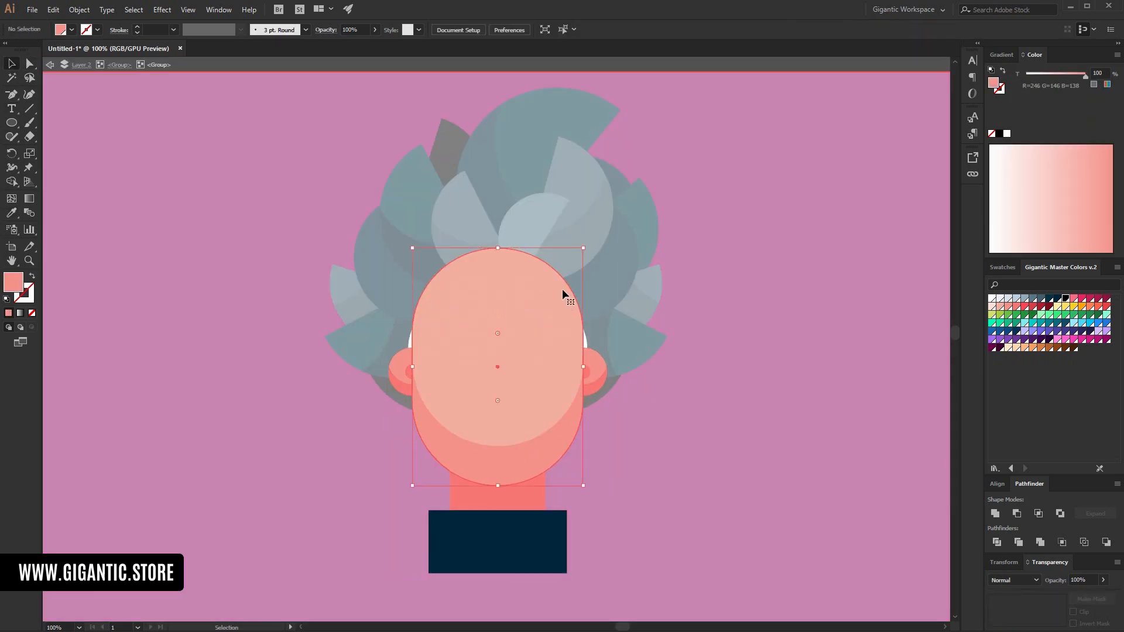
double_click(557, 286)
key(a)
key(ctrl+f)
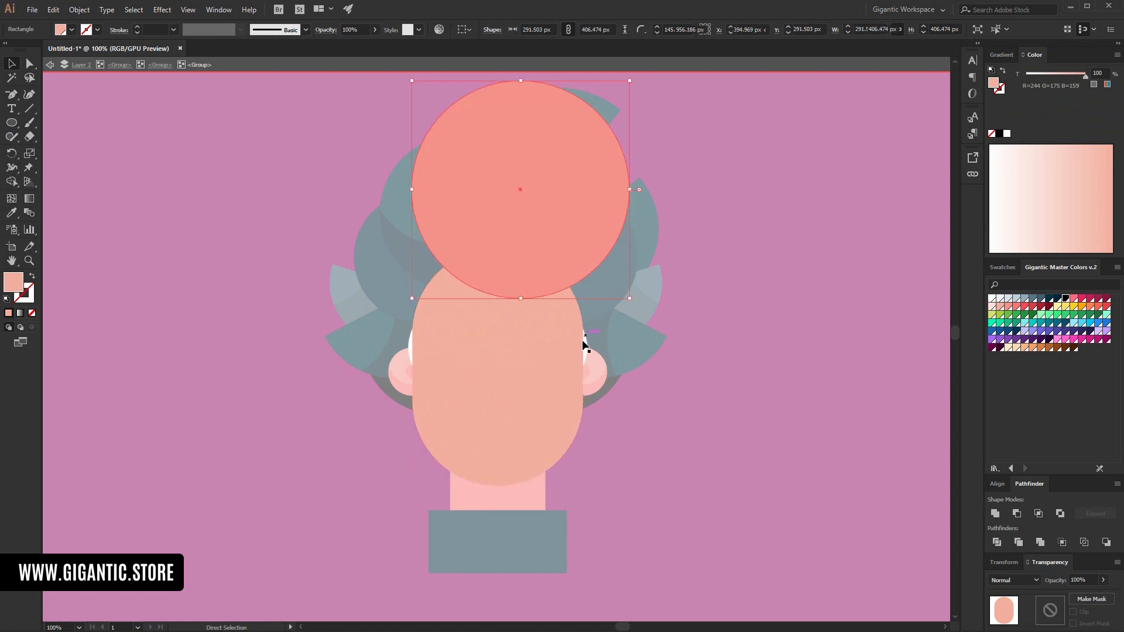
Trim the salmon circle to the face outline, keeping only the overlap as a forehead shadow, and leave the isolated group.
click(556, 361)
key(v)
shift+click(580, 249)
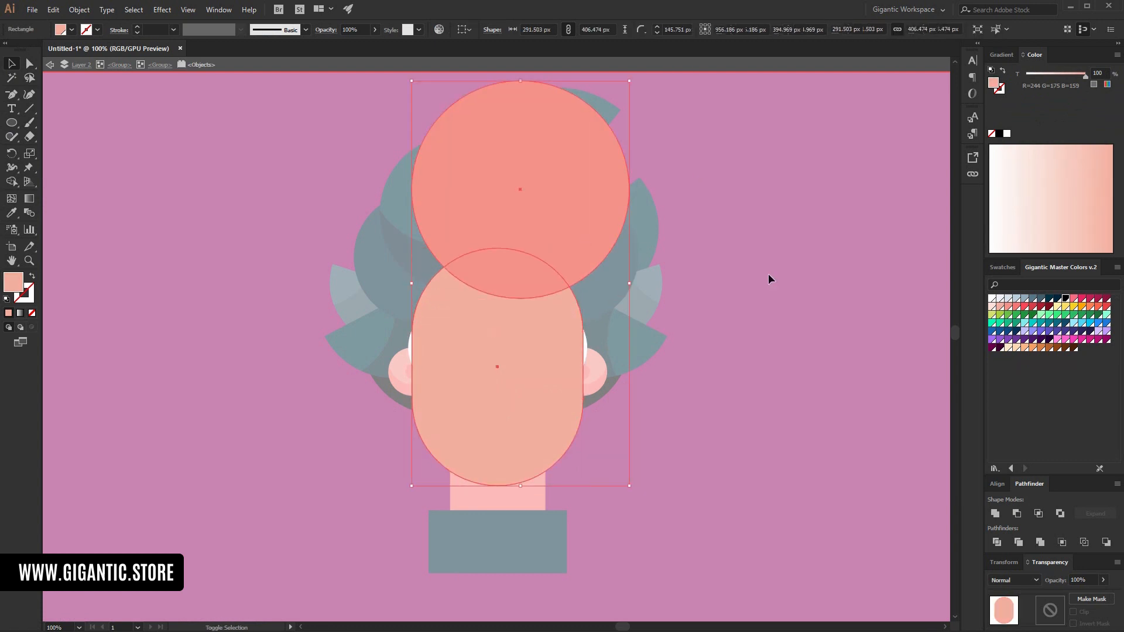
right_click(544, 251)
click(581, 364)
click(714, 281)
click(585, 217)
key(Delete)
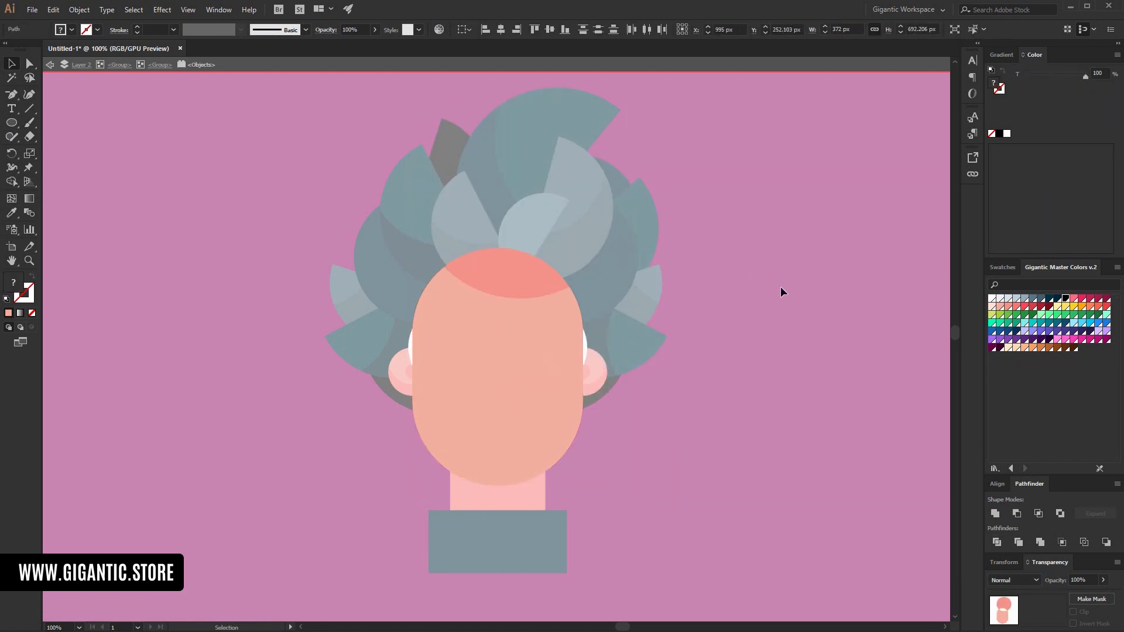
double_click(785, 285)
Draw a 22 px circular button near the top of the navy collar, fill it with pinkish red, and duplicate it below.
key(ctrl+minus)
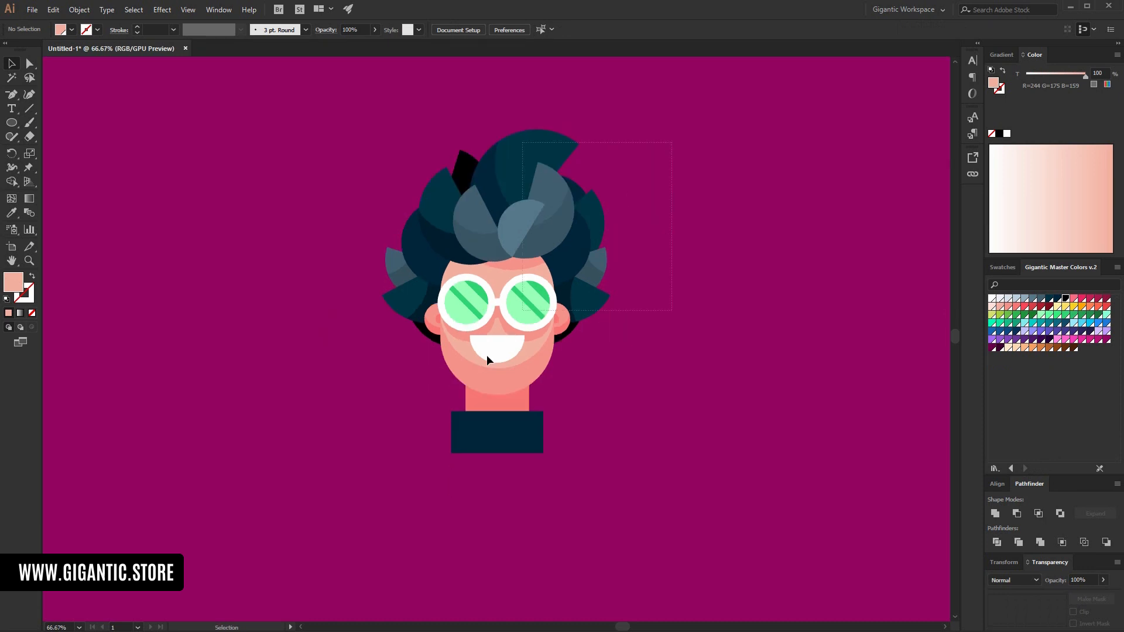
key(ctrl+a)
click(505, 501)
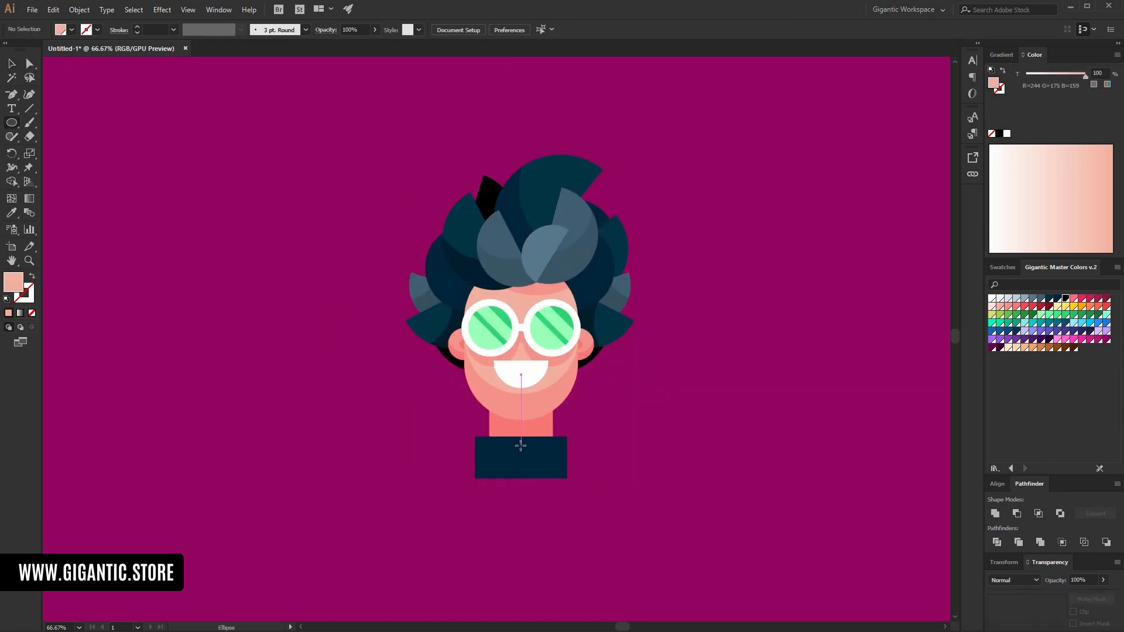
drag(520, 444, 531, 453)
click(1082, 298)
click(11, 67)
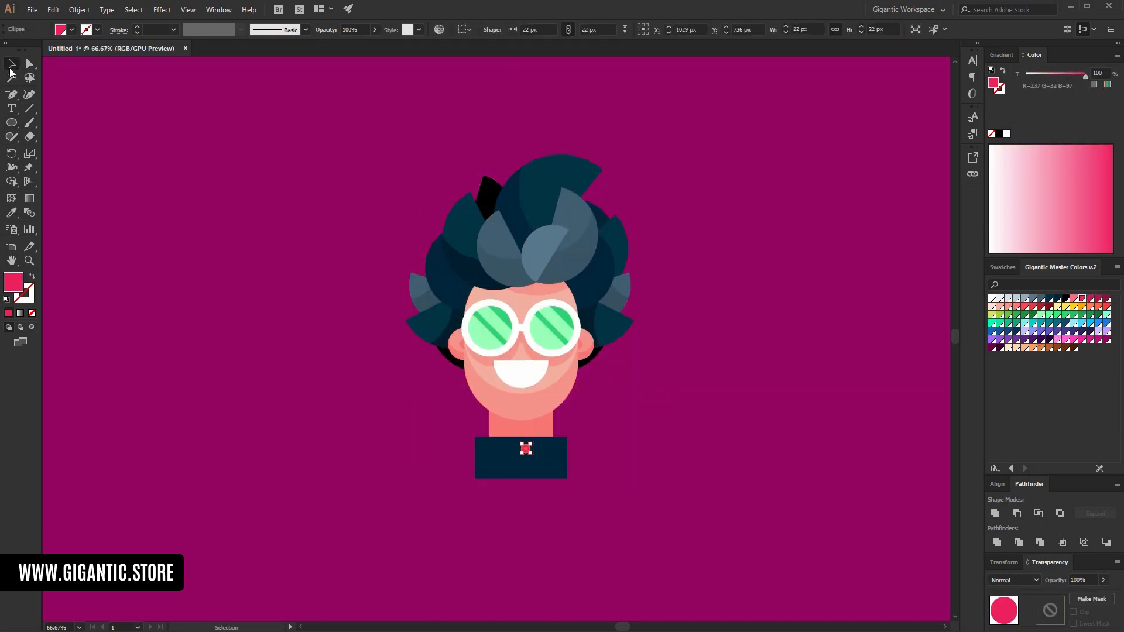
click(734, 350)
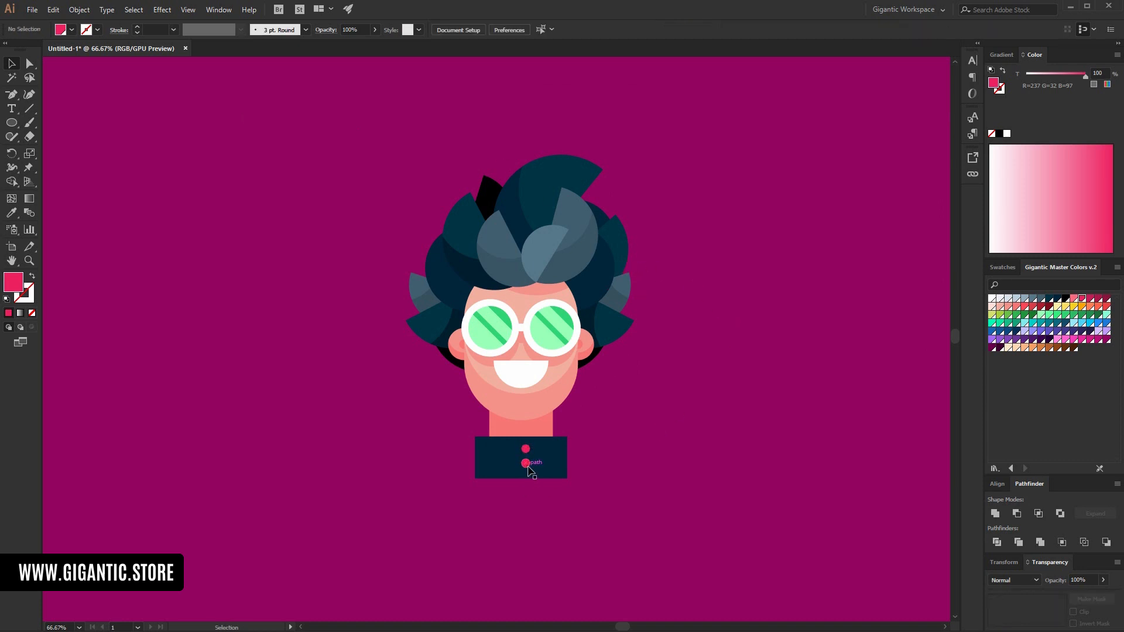
Select both pinkish-red buttons and shift them to the horizontal centre of the collar.
click(526, 463)
shift+click(526, 449)
key(Left)
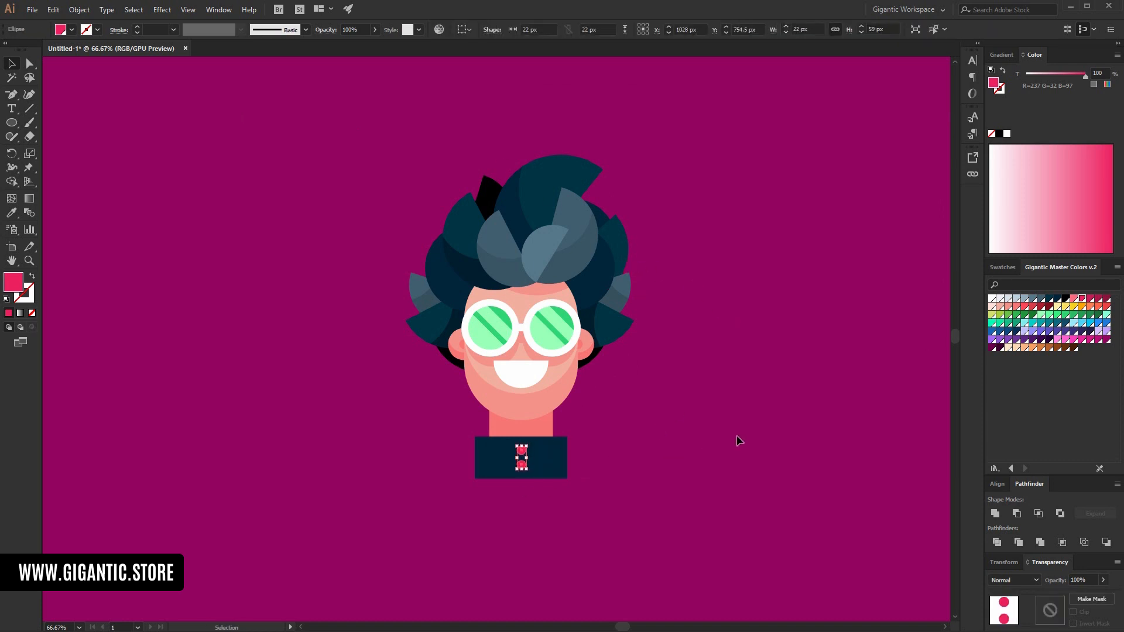
click(736, 437)
key(space)
drag(707, 360, 687, 377)
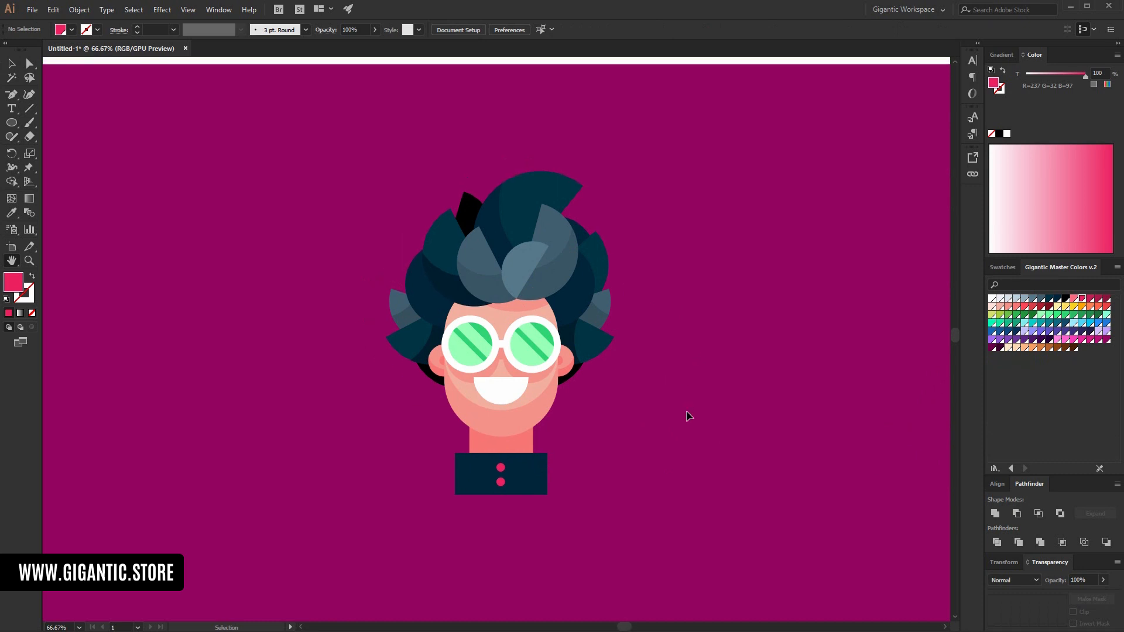
key(ctrl+plus)
drag(736, 417, 743, 413)
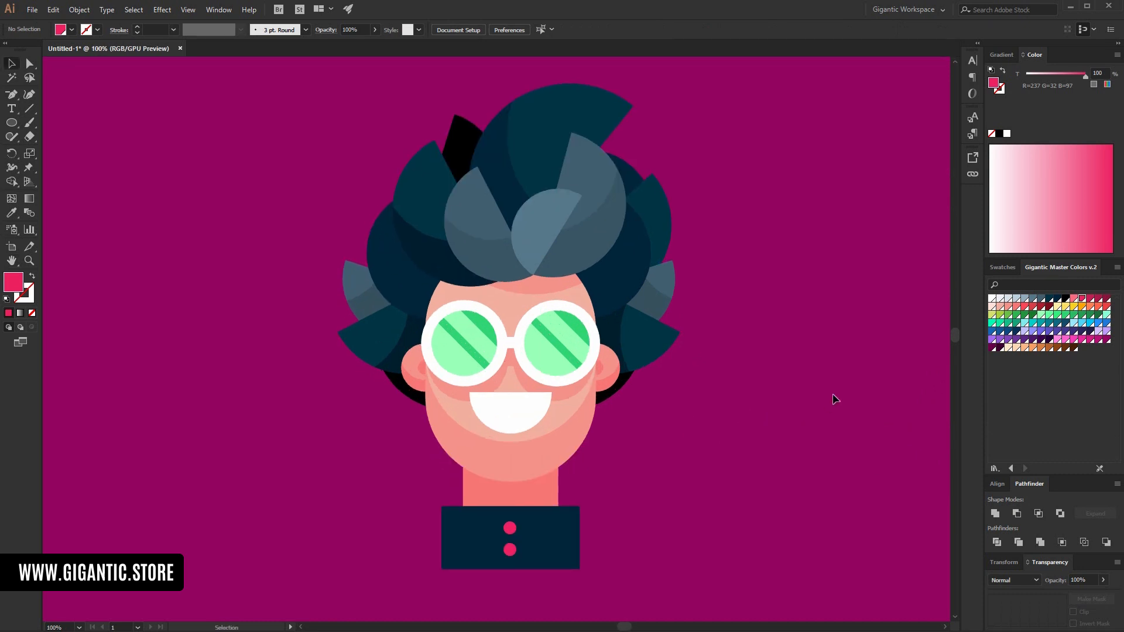